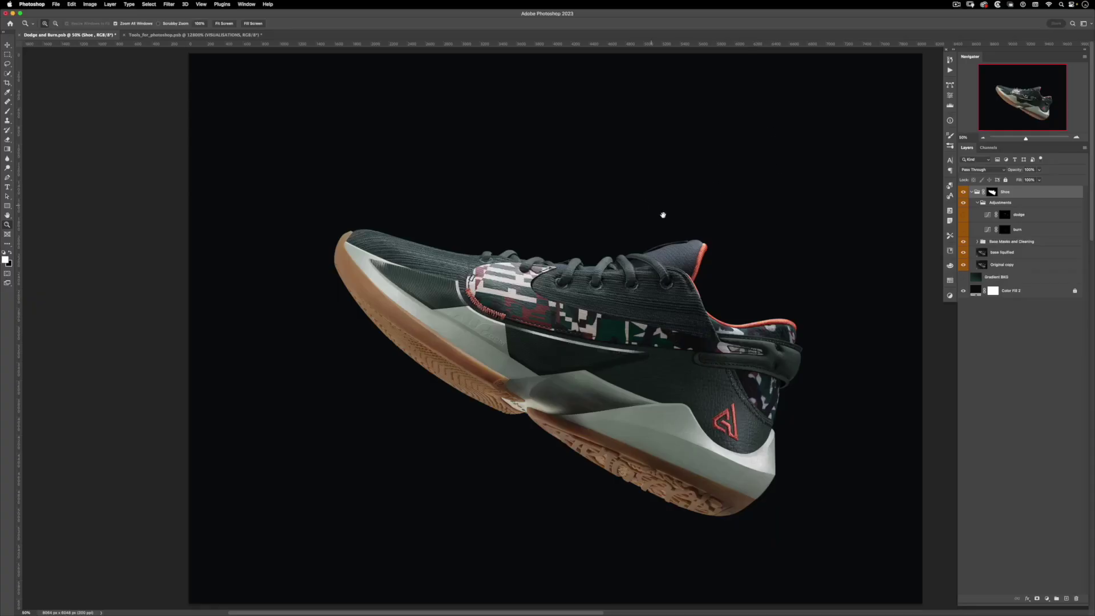
{"action": "scroll", "coordinate": [663, 215], "scroll_direction": "right", "scroll_amount": 3}
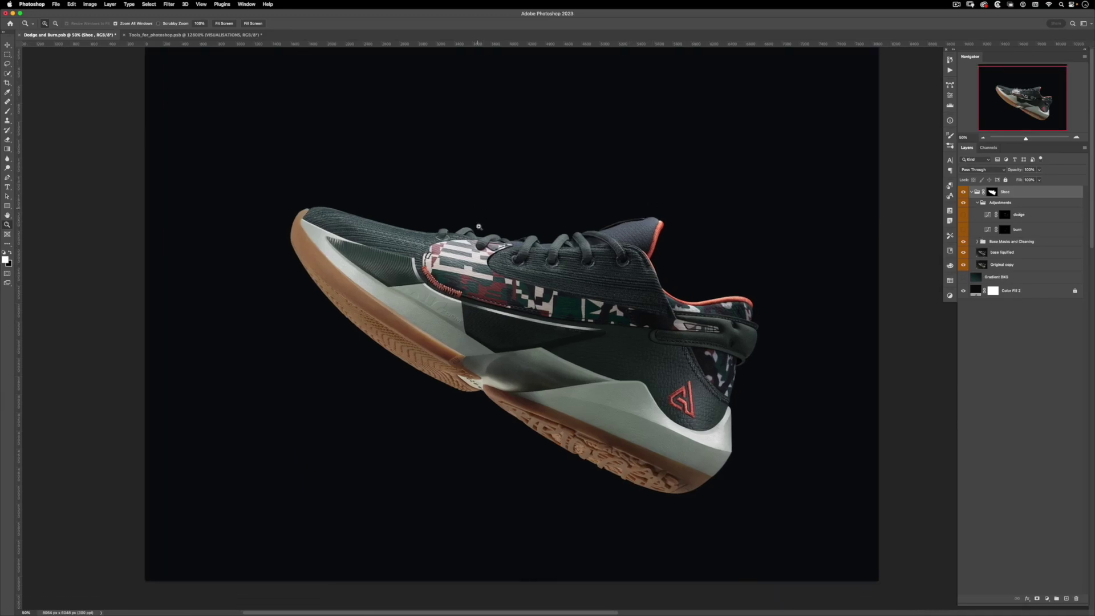
{"action": "scroll", "coordinate": [478, 226], "scroll_direction": "left", "scroll_amount": 3}
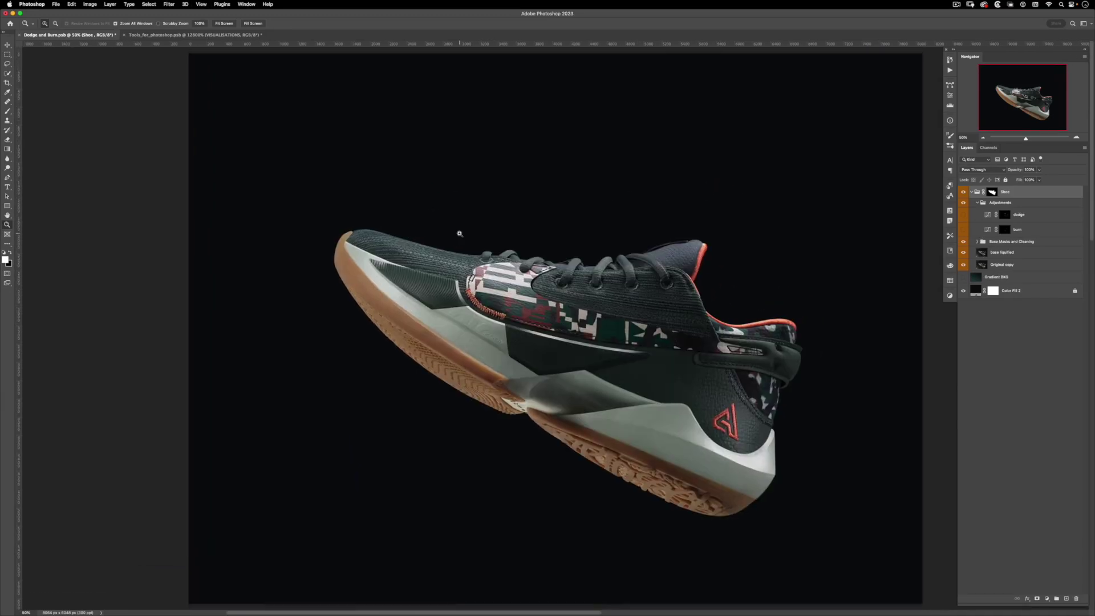
{"action": "scroll", "coordinate": [610, 246], "scroll_direction": "right", "scroll_amount": 3}
{"action": "scroll", "coordinate": [611, 245], "scroll_direction": "down", "scroll_amount": 2}
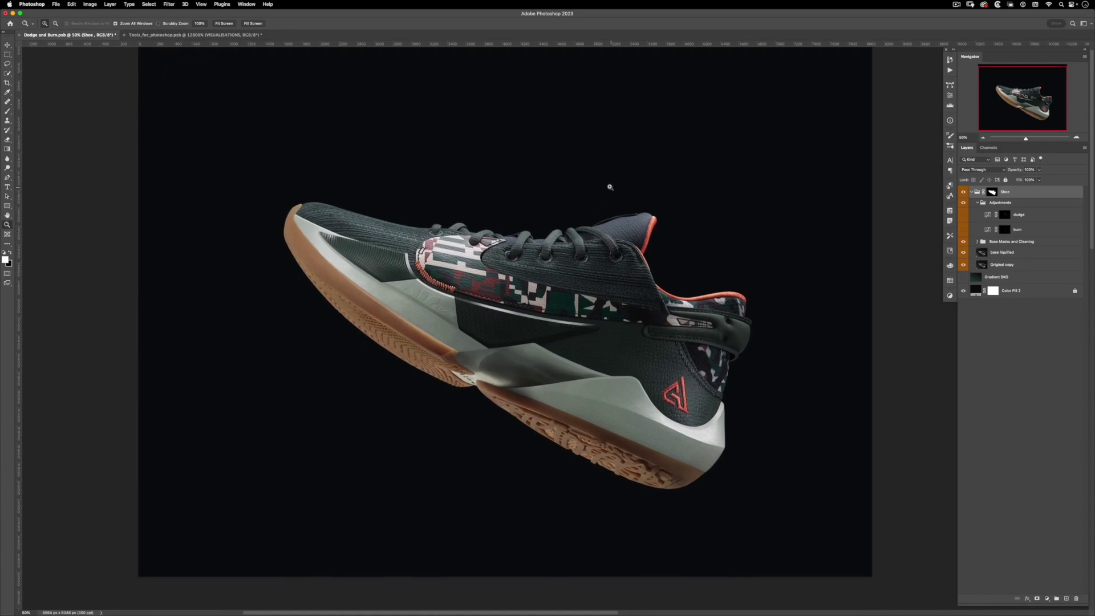
{"action": "scroll", "coordinate": [581, 187], "scroll_direction": "left", "scroll_amount": 3}
{"action": "scroll", "coordinate": [580, 187], "scroll_direction": "up", "scroll_amount": 2}
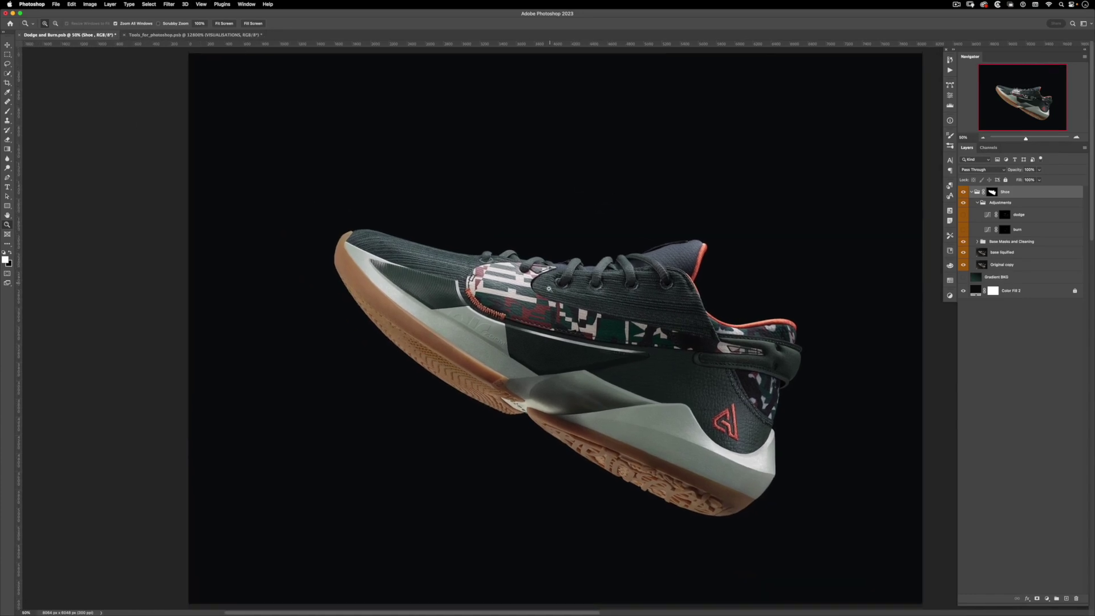
{"action": "scroll", "coordinate": [663, 260], "scroll_direction": "right", "scroll_amount": 3}
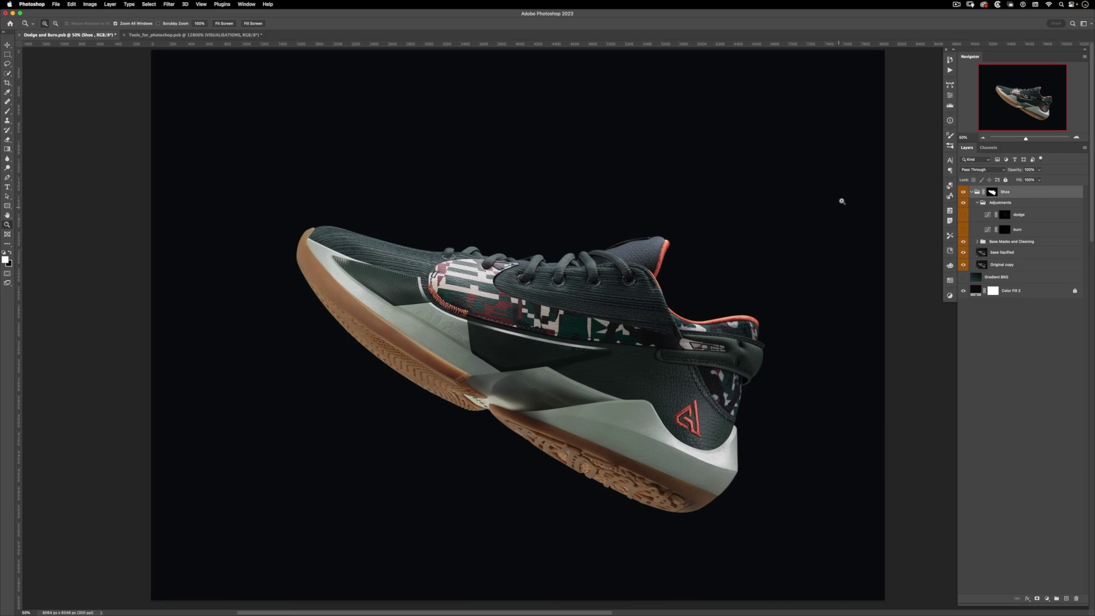
Copy the VISUALISATIONS group from Tools_for_photoshop.psb into Dodge and Burn.psb above the Shoe group and remove its colour label
{"action": "key", "text": "ctrl+Tab"}
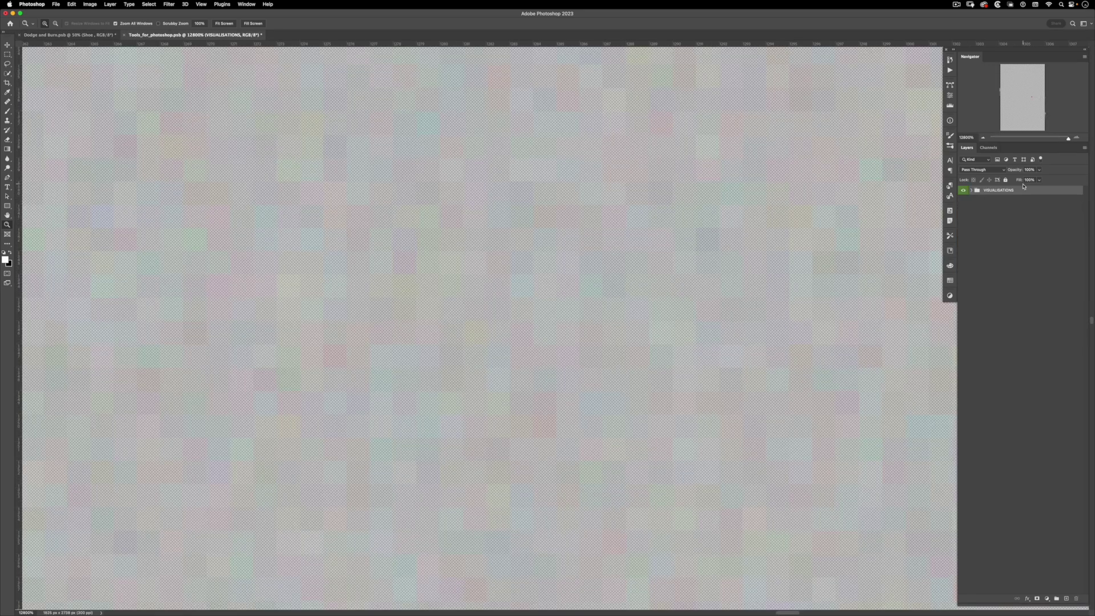
{"action": "mouse_move", "coordinate": [1000, 94]}
{"action": "left_mouse_down"}
{"action": "mouse_move", "coordinate": [255, 127]}
{"action": "mouse_move", "coordinate": [94, 45]}
{"action": "mouse_move", "coordinate": [369, 80]}
{"action": "mouse_move", "coordinate": [477, 113]}
{"action": "left_mouse_up"}
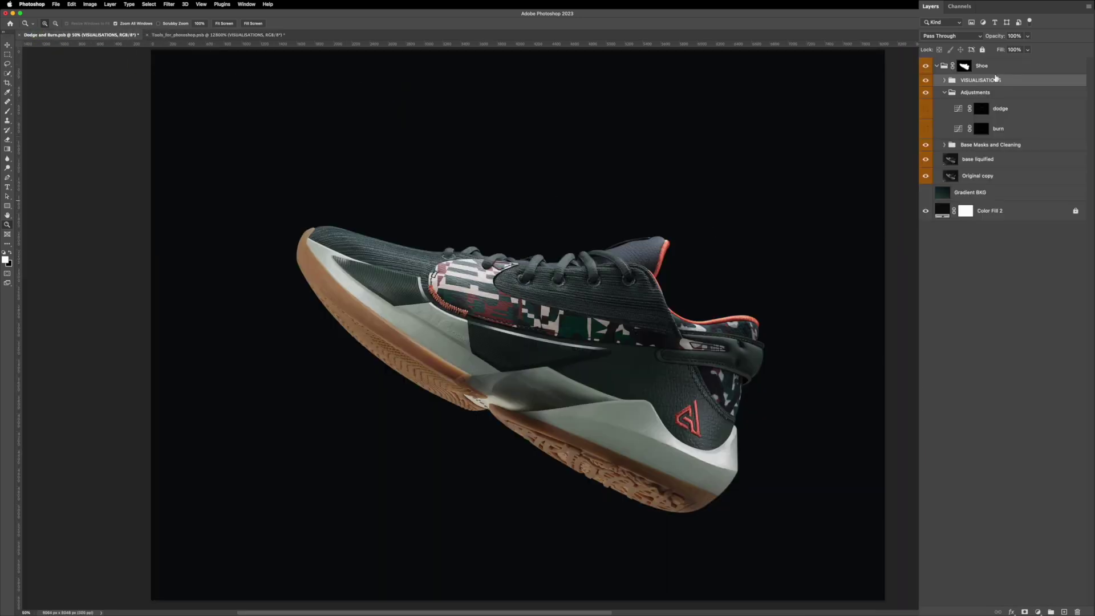
{"action": "left_click_drag", "start_coordinate": [994, 81], "coordinate": [995, 58]}
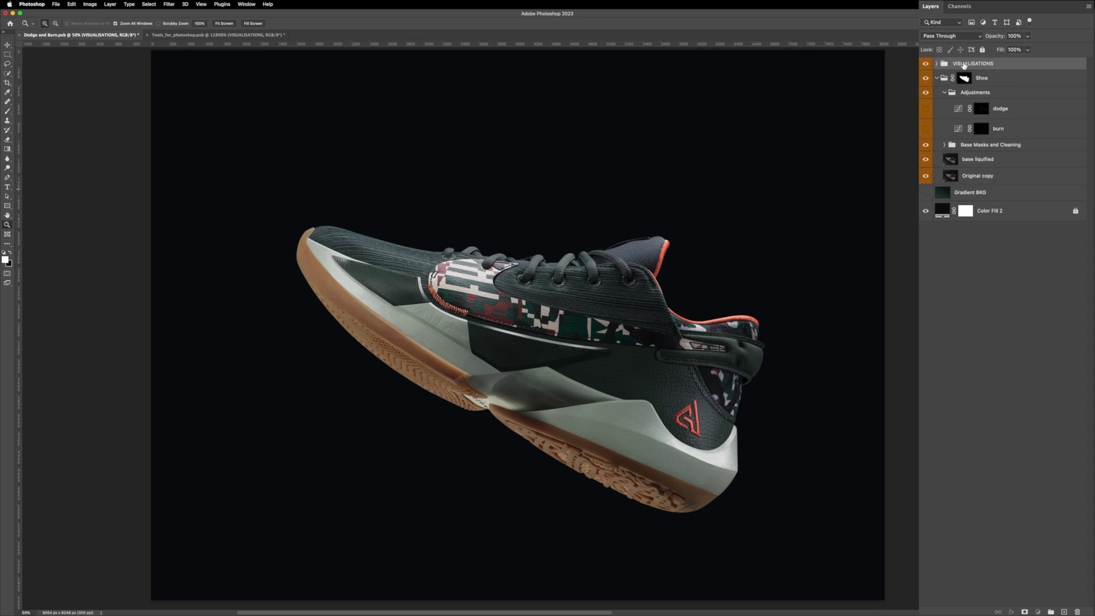
{"action": "right_click", "coordinate": [976, 68]}
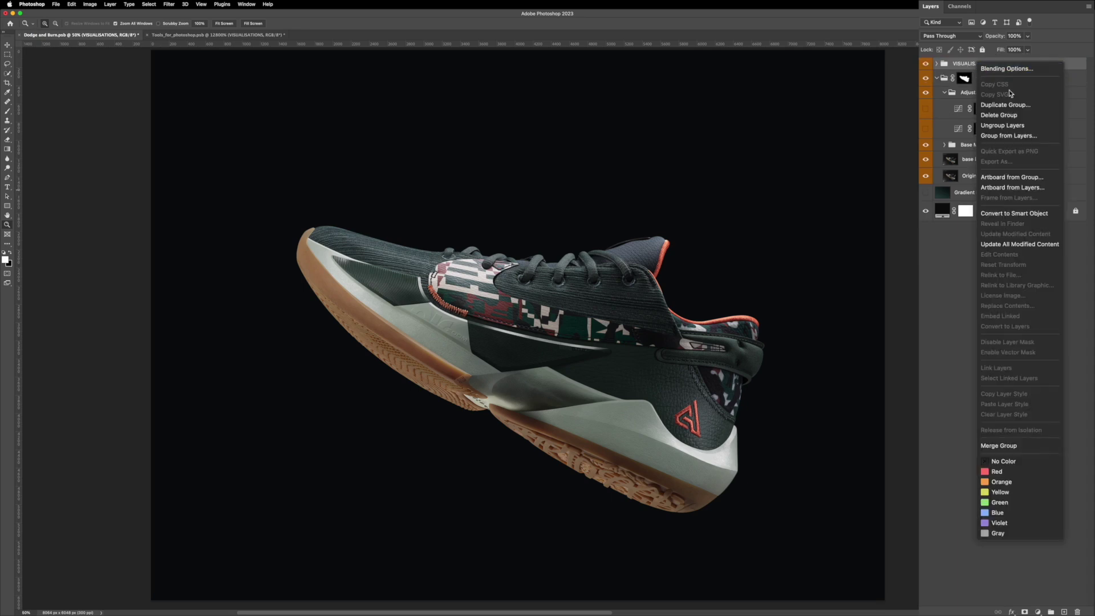
{"action": "left_click", "coordinate": [1015, 460]}
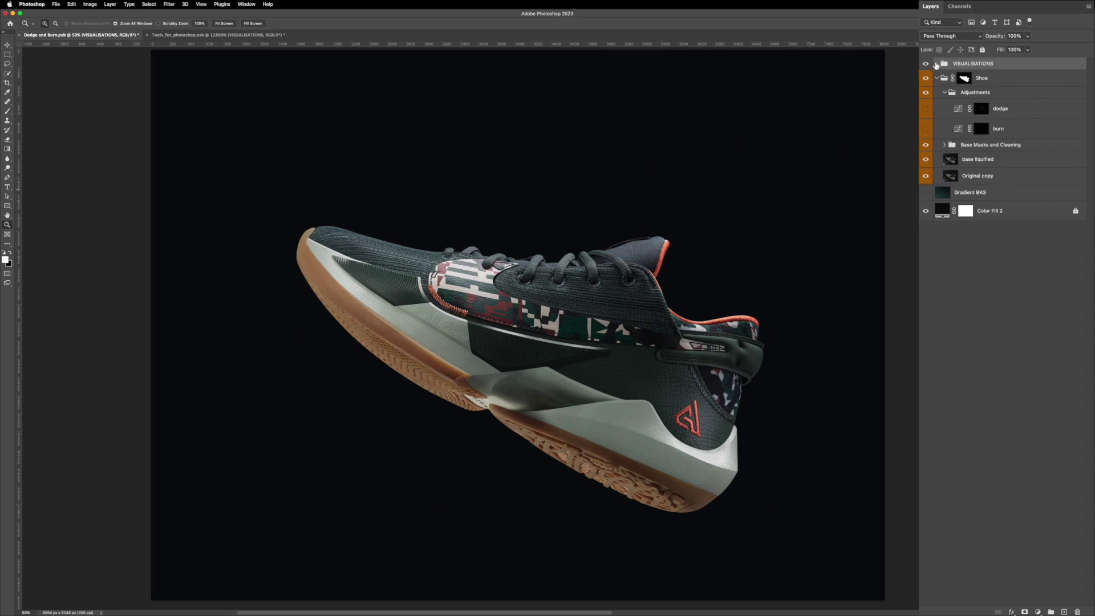
Expand the VISUALISATIONS group and move the Film Grain layer out of it, directly above the Shoe group
{"action": "left_click", "coordinate": [935, 64]}
{"action": "left_click", "coordinate": [976, 80]}
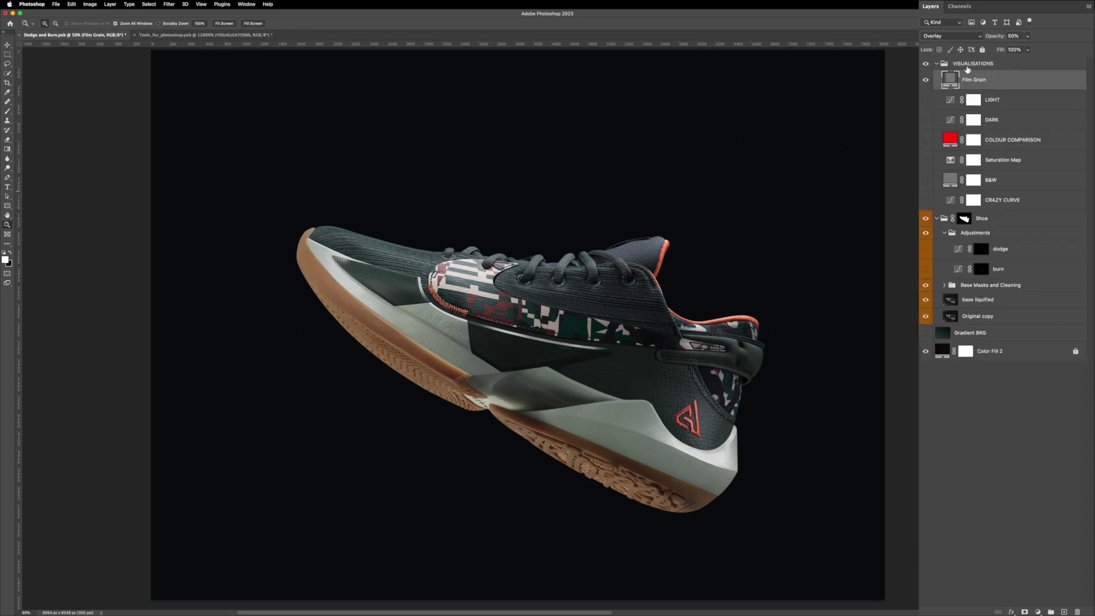
{"action": "left_click_drag", "start_coordinate": [630, 211], "coordinate": [605, 200]}
{"action": "left_click_drag", "start_coordinate": [969, 83], "coordinate": [975, 209]}
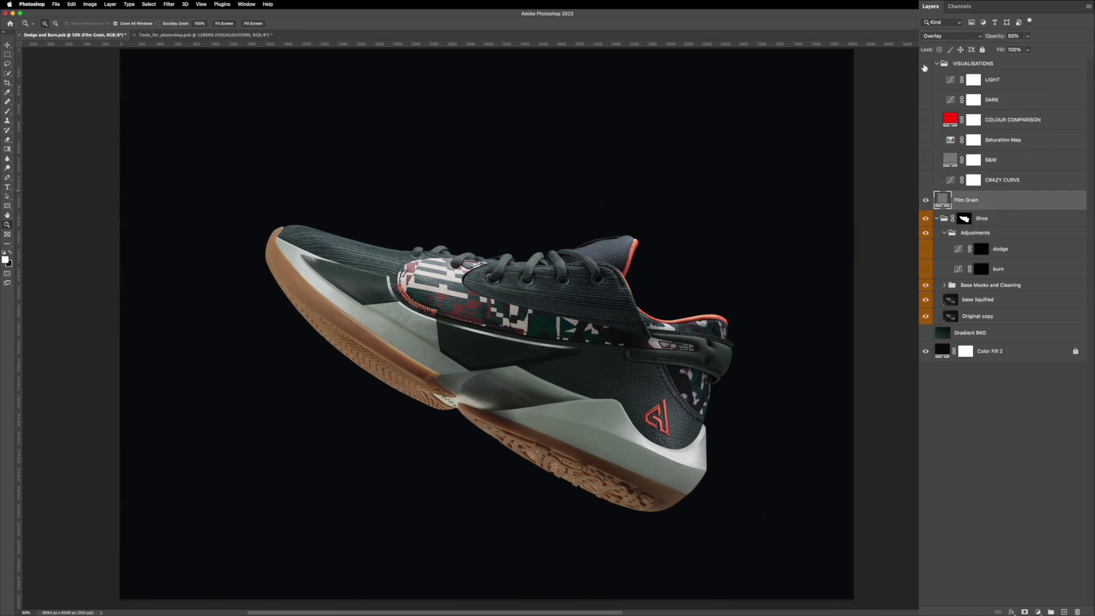
Turn on the visibility of the Gradient BKG layer behind the shoe
{"action": "scroll", "coordinate": [397, 162], "scroll_direction": "up", "scroll_amount": 10}
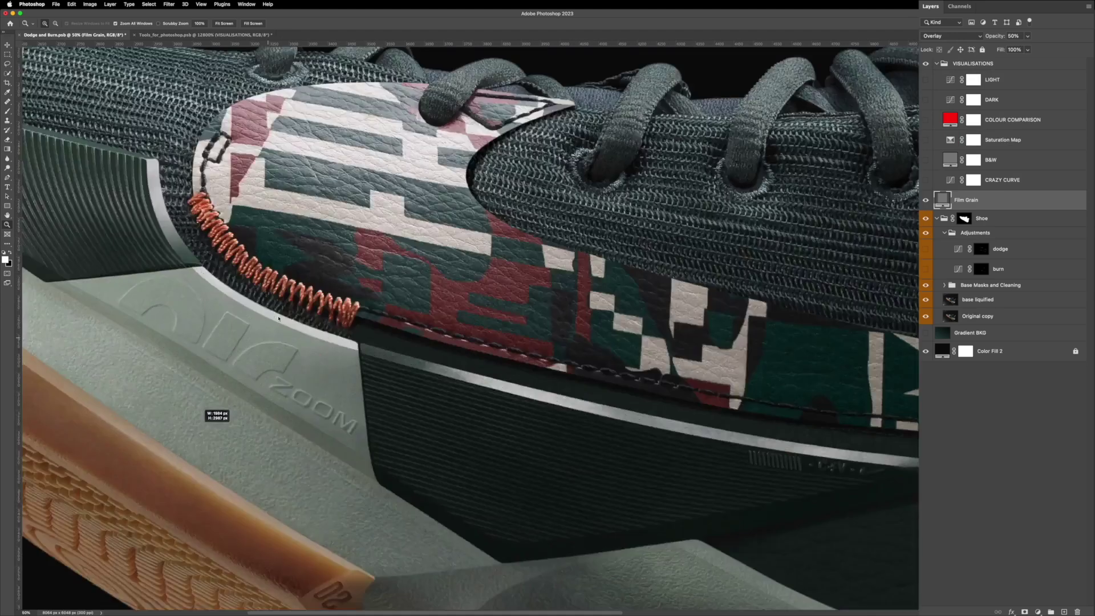
{"action": "scroll", "coordinate": [264, 237], "scroll_direction": "down", "scroll_amount": 10}
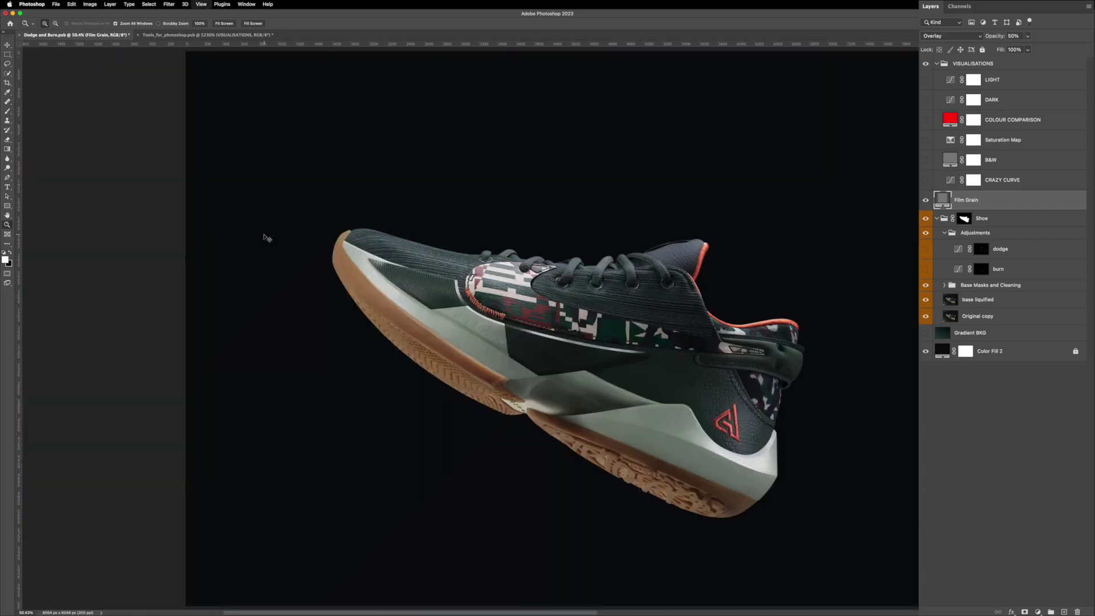
{"action": "left_click", "coordinate": [928, 335]}
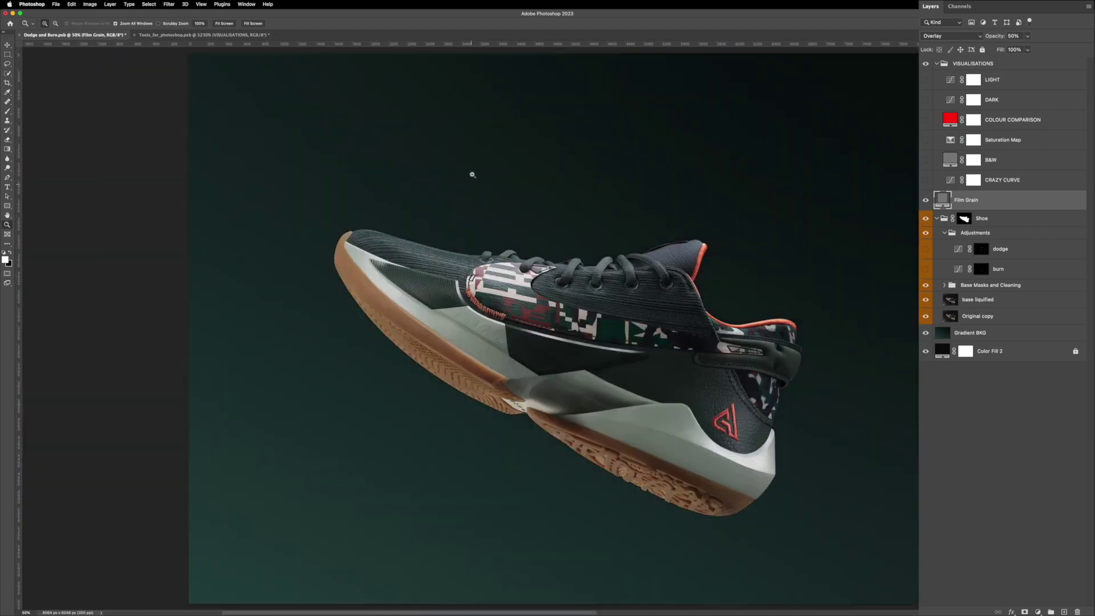
Examine the film grain up close on the shoe's toe and the surrounding gradient background
{"action": "scroll", "coordinate": [472, 173], "scroll_direction": "up", "scroll_amount": 8}
{"action": "scroll", "coordinate": [623, 317], "scroll_direction": "down", "scroll_amount": 3}
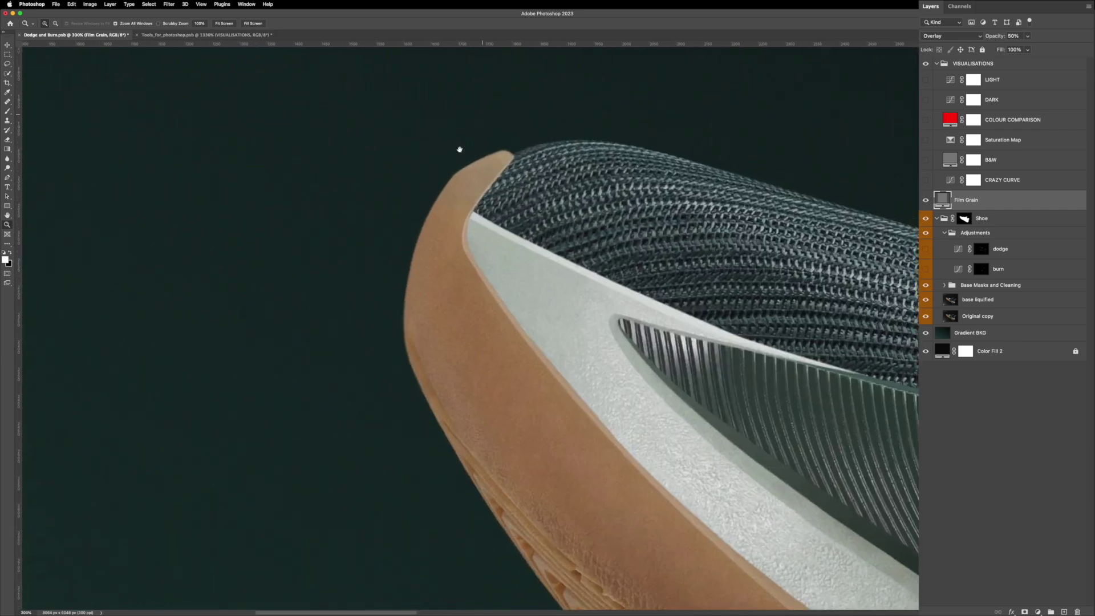
{"action": "scroll", "coordinate": [475, 208], "scroll_direction": "up", "scroll_amount": 2}
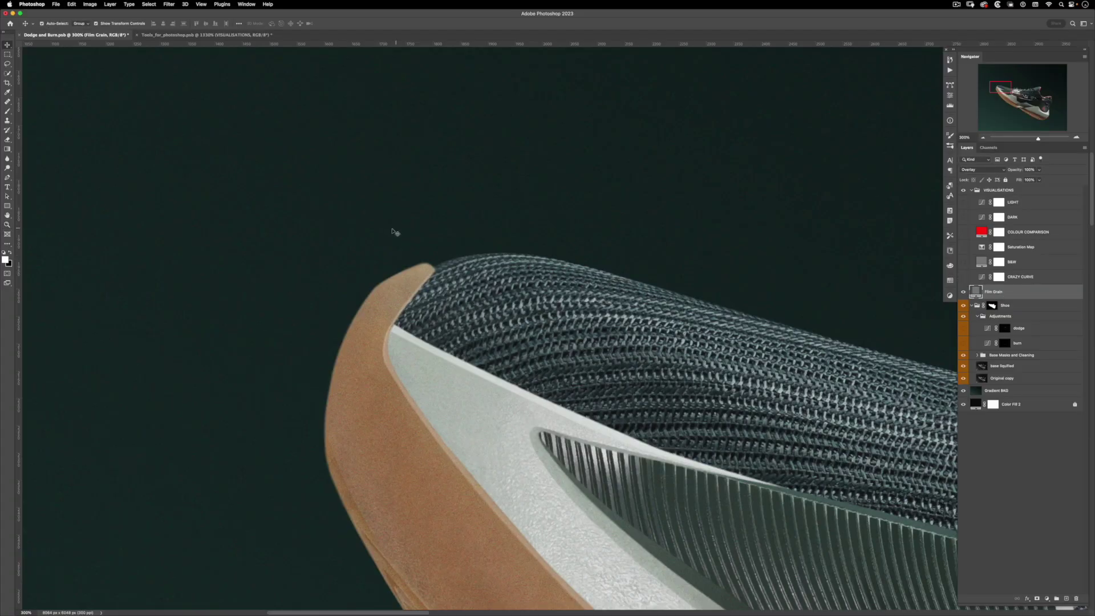
{"action": "left_click", "coordinate": [354, 274]}
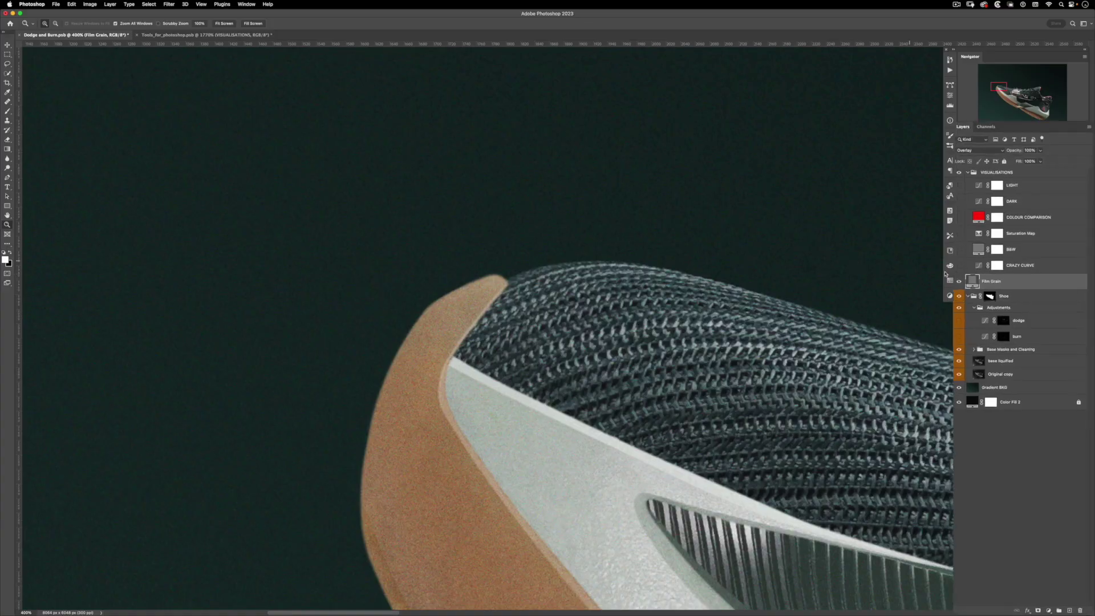
{"action": "left_click_drag", "start_coordinate": [699, 247], "coordinate": [613, 217]}
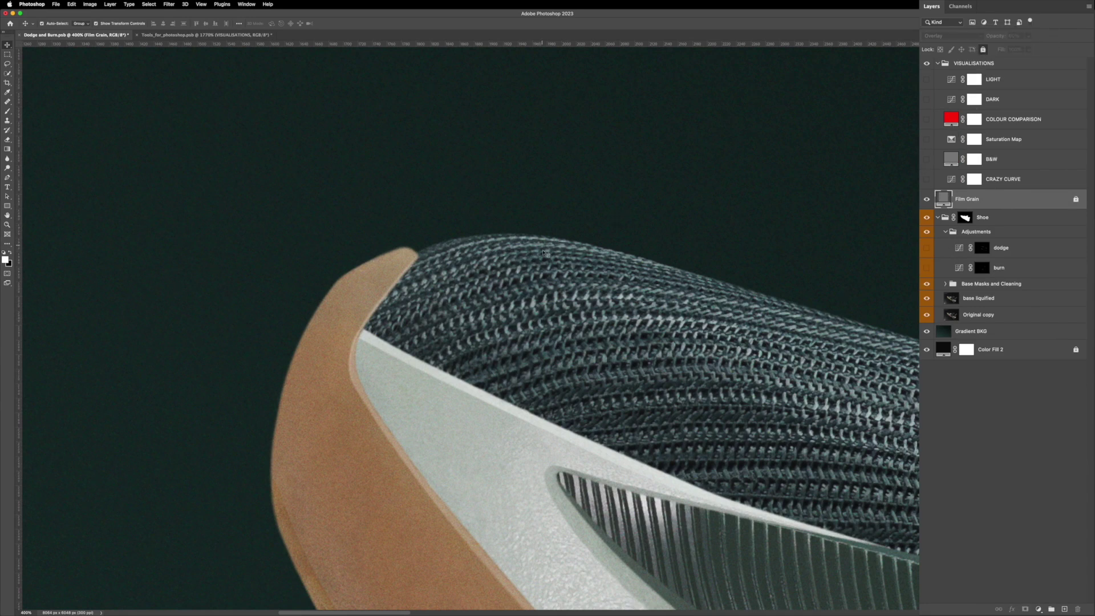
{"action": "scroll", "coordinate": [546, 246], "scroll_direction": "right", "scroll_amount": 5}
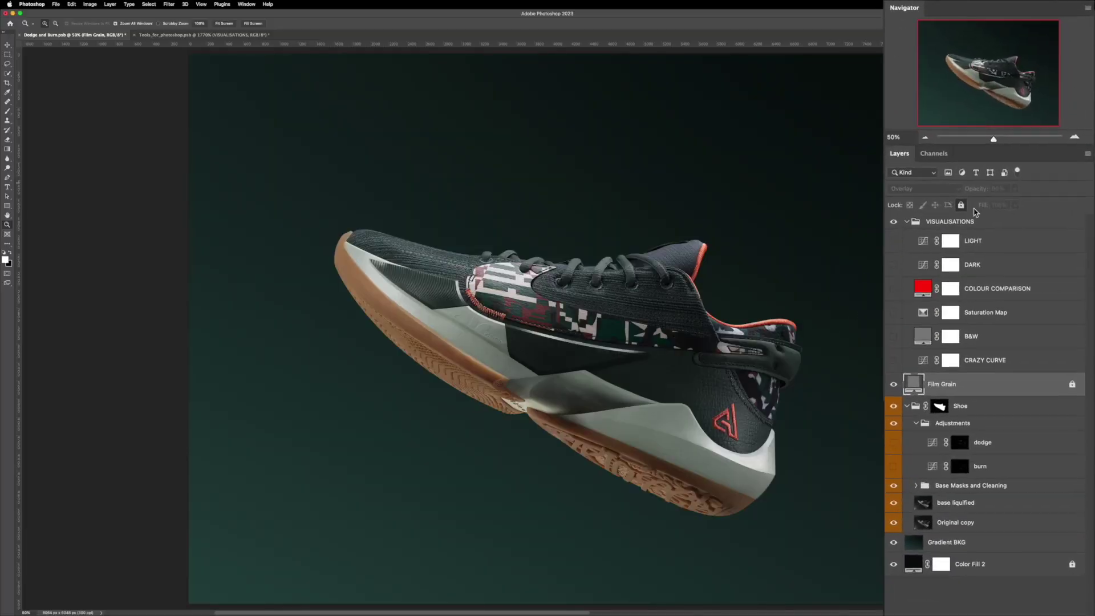
Show the CRAZY CURVE layer of the VISUALISATIONS group and inspect the shoe and background through it
{"action": "left_click", "coordinate": [1002, 186]}
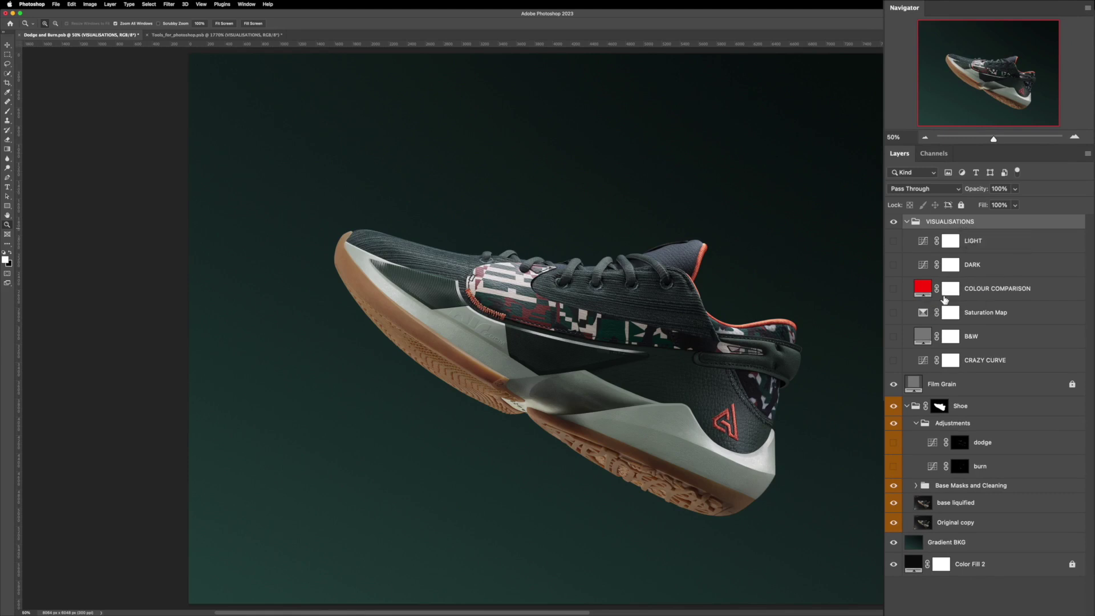
{"action": "left_click", "coordinate": [894, 360]}
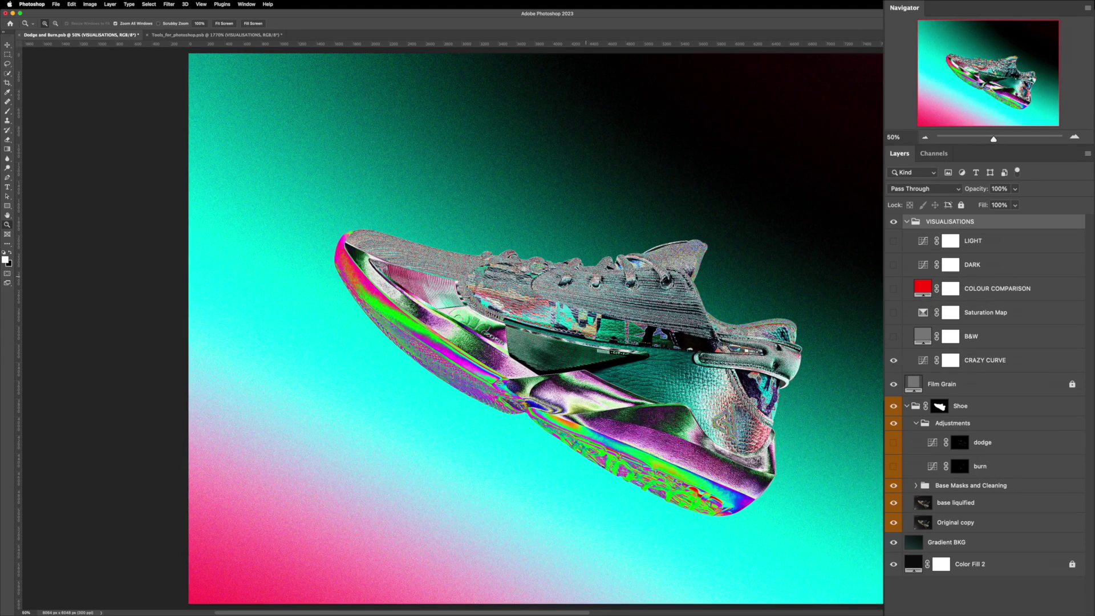
{"action": "scroll", "coordinate": [639, 278], "scroll_direction": "right", "scroll_amount": 5}
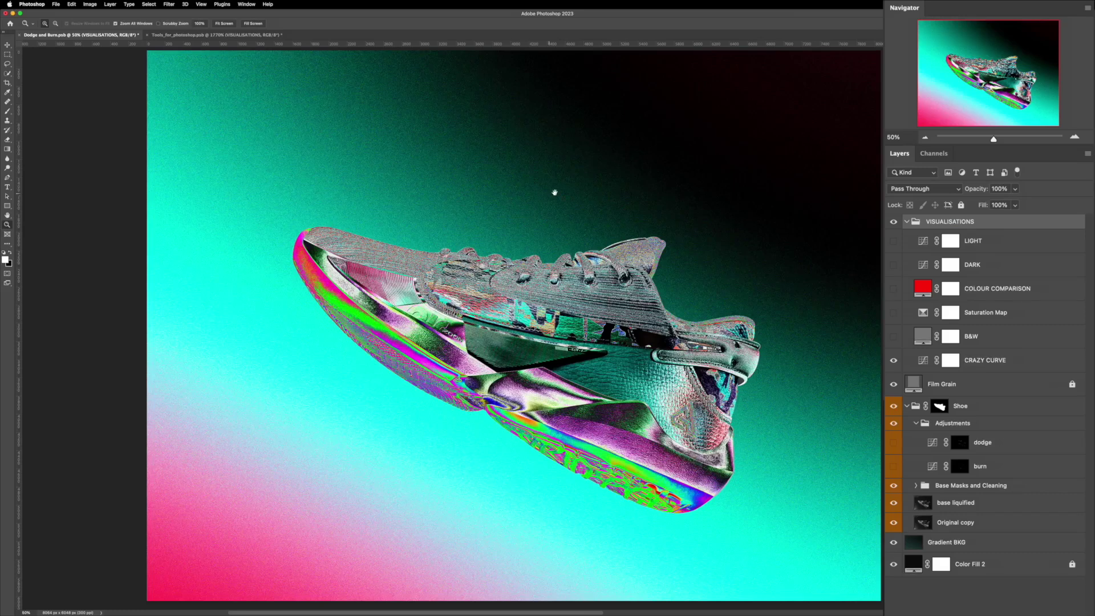
{"action": "scroll", "coordinate": [554, 192], "scroll_direction": "right", "scroll_amount": 2}
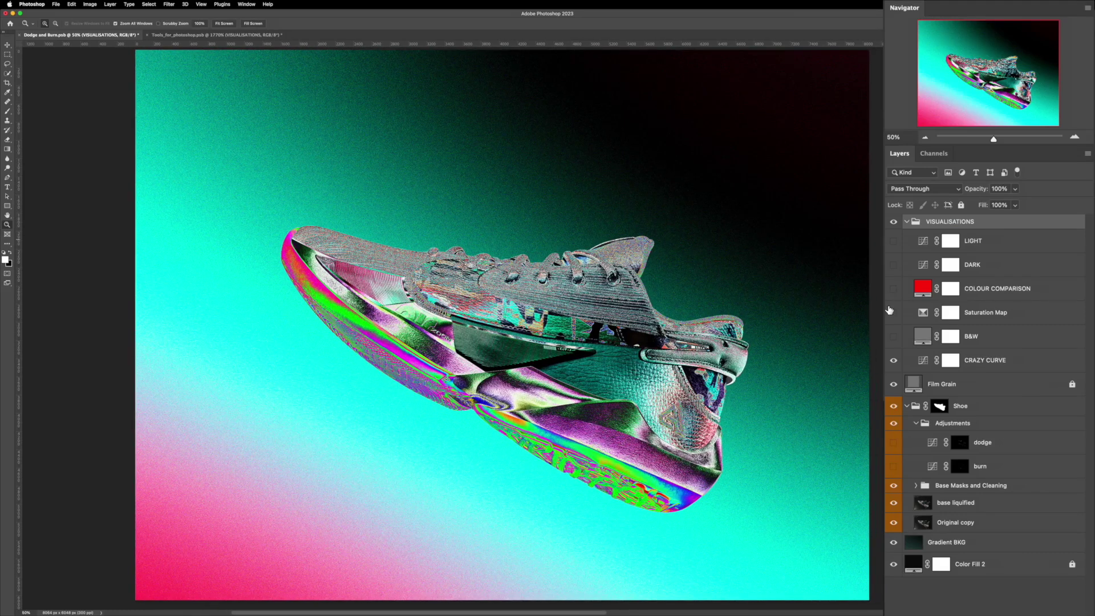
{"action": "left_click", "coordinate": [986, 361]}
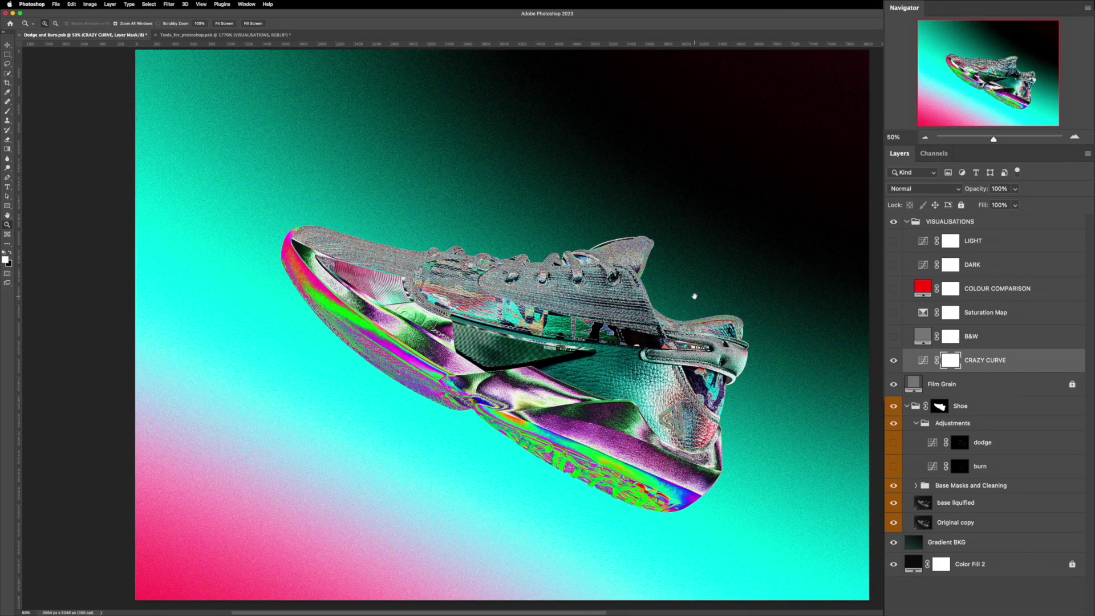
{"action": "left_click", "coordinate": [658, 341]}
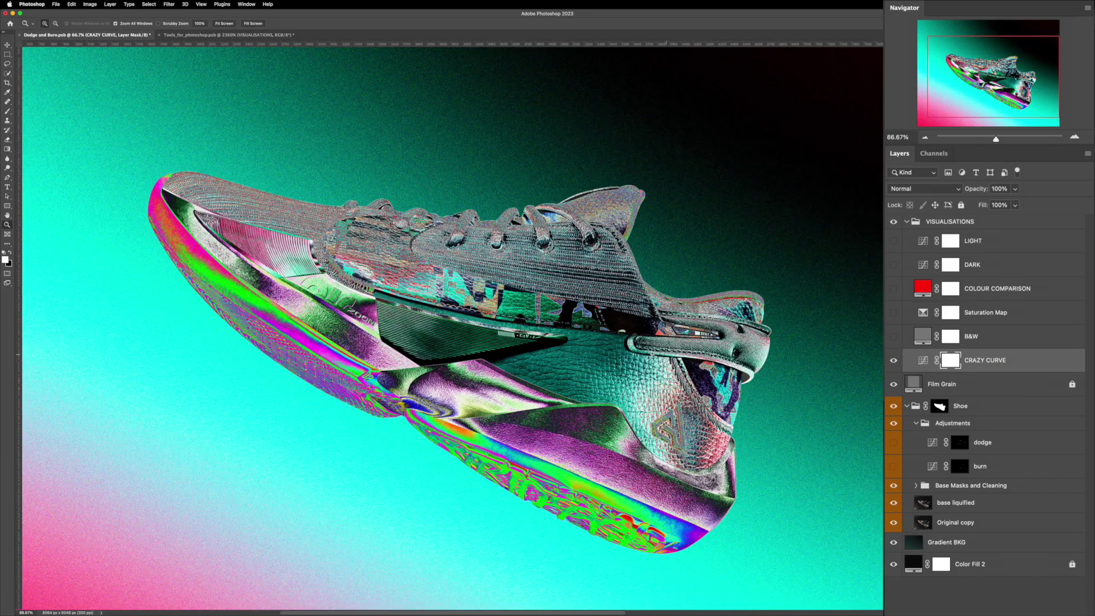
{"action": "left_click_drag", "start_coordinate": [659, 340], "coordinate": [689, 325]}
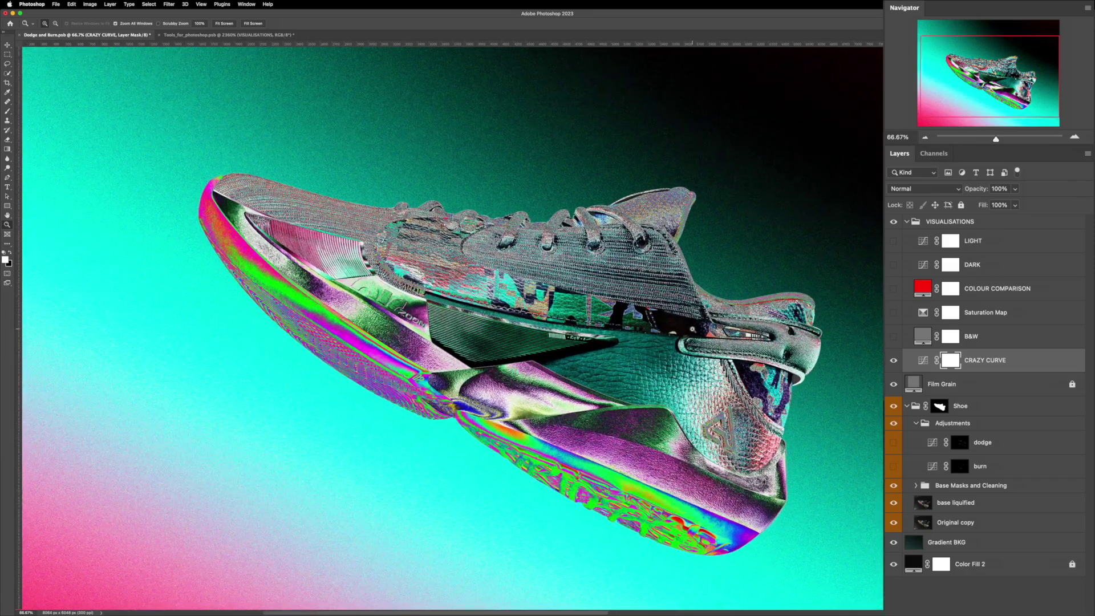
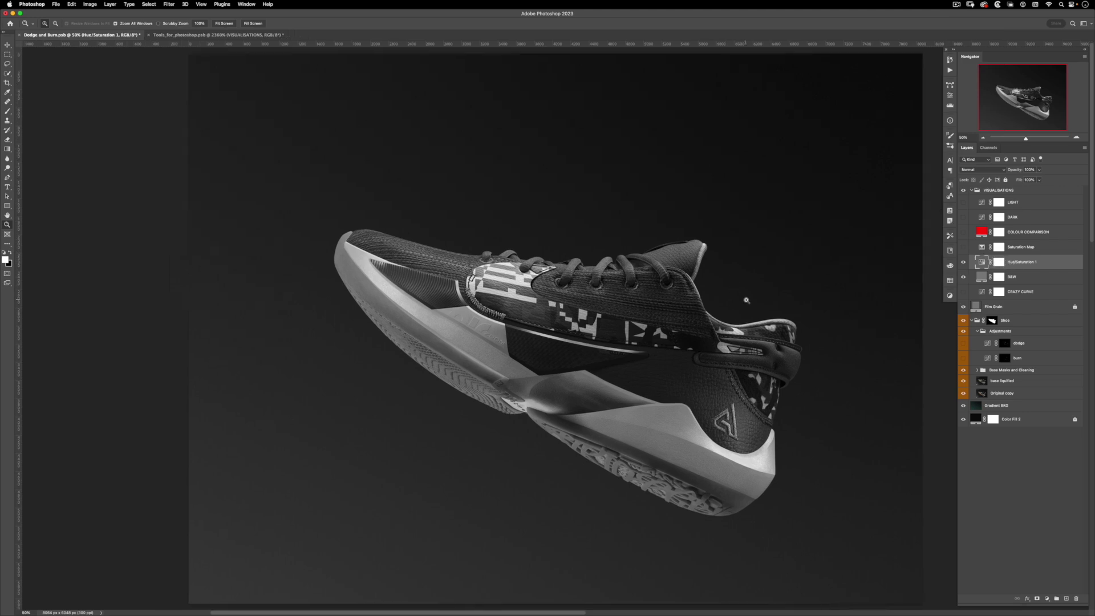
Delete the Hue/Saturation 1 adjustment layer above the B&W layer
{"action": "key", "text": "Delete"}
{"action": "scroll", "coordinate": [724, 283], "scroll_direction": "right", "scroll_amount": 2}
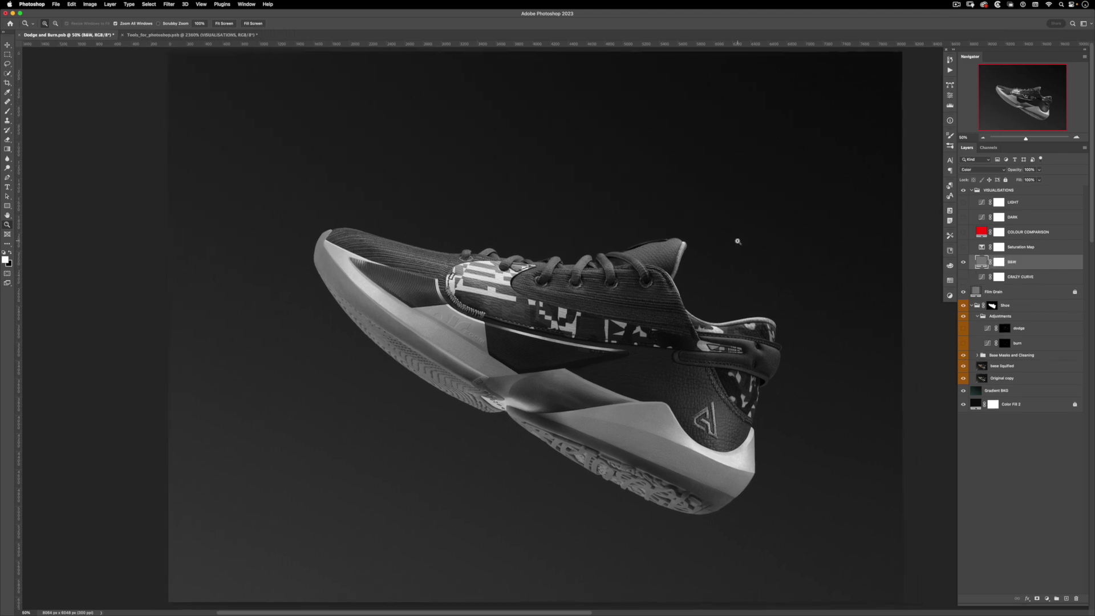
{"action": "scroll", "coordinate": [740, 244], "scroll_direction": "up", "scroll_amount": 1}
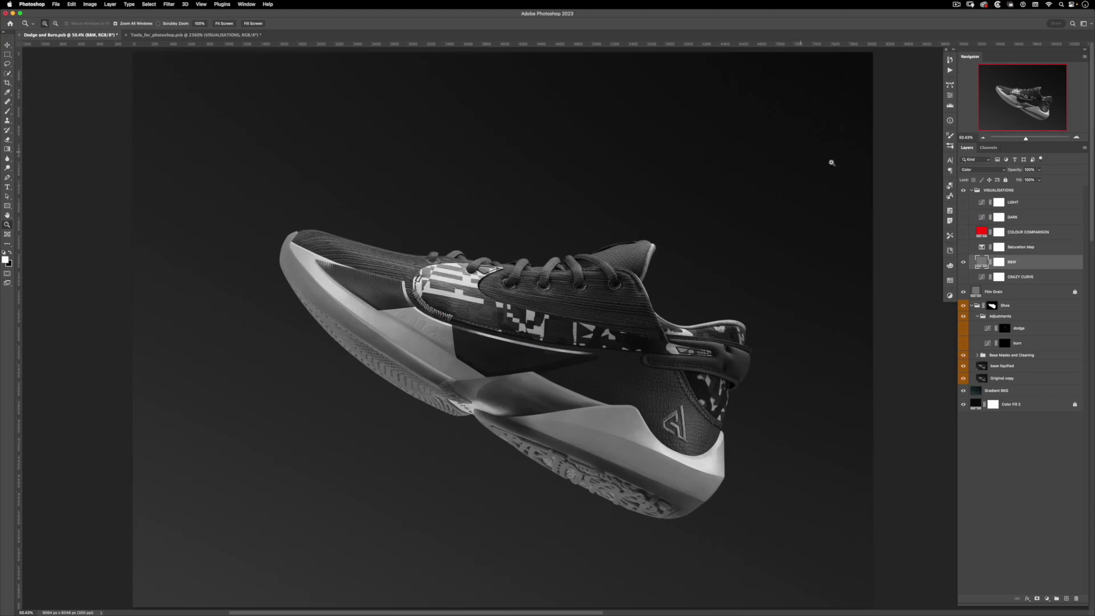
Hide the B&W layer and show the Saturation Map layer instead, selecting it in the VISUALISATIONS group
{"action": "left_click", "coordinate": [962, 262]}
{"action": "left_click", "coordinate": [963, 247]}
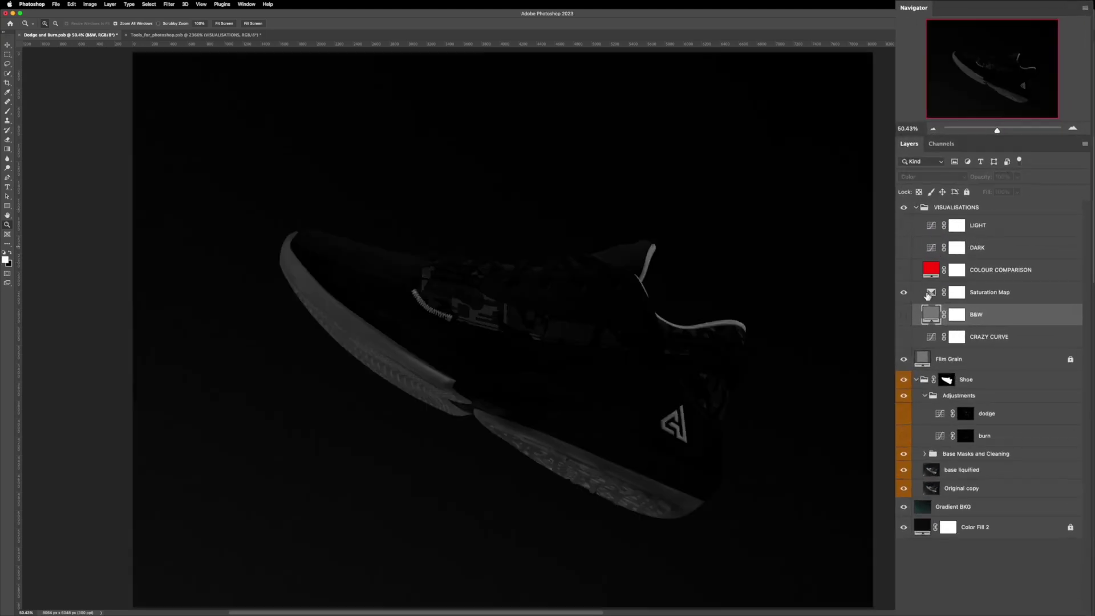
{"action": "left_click", "coordinate": [962, 292]}
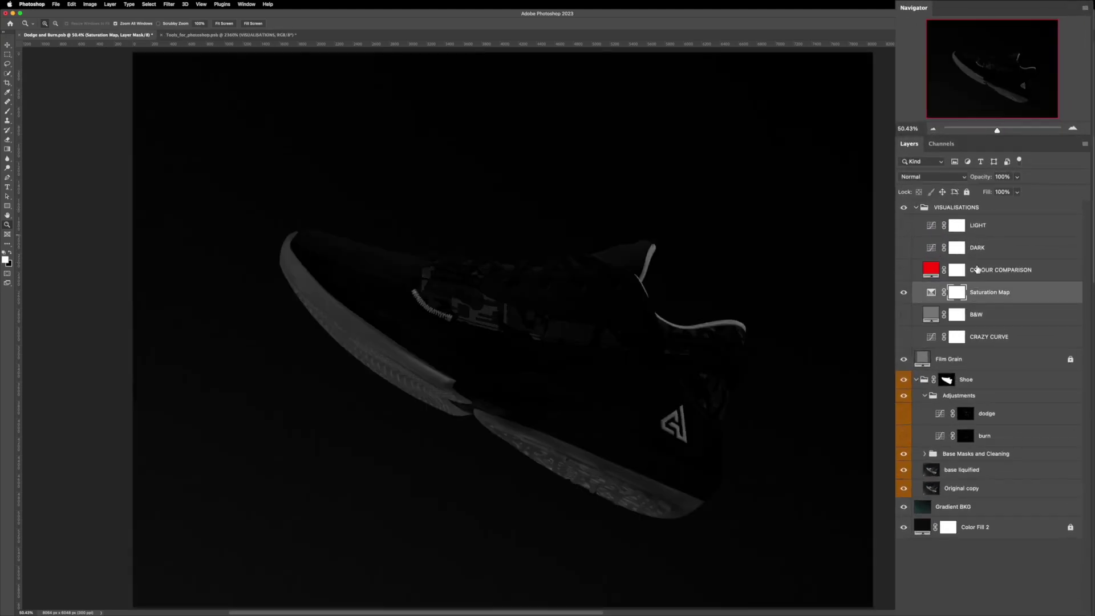
{"action": "left_click", "coordinate": [992, 294]}
Toggle the Saturation Map layer's visibility to compare the map with the shoe's actual colours
{"action": "left_click", "coordinate": [904, 293]}
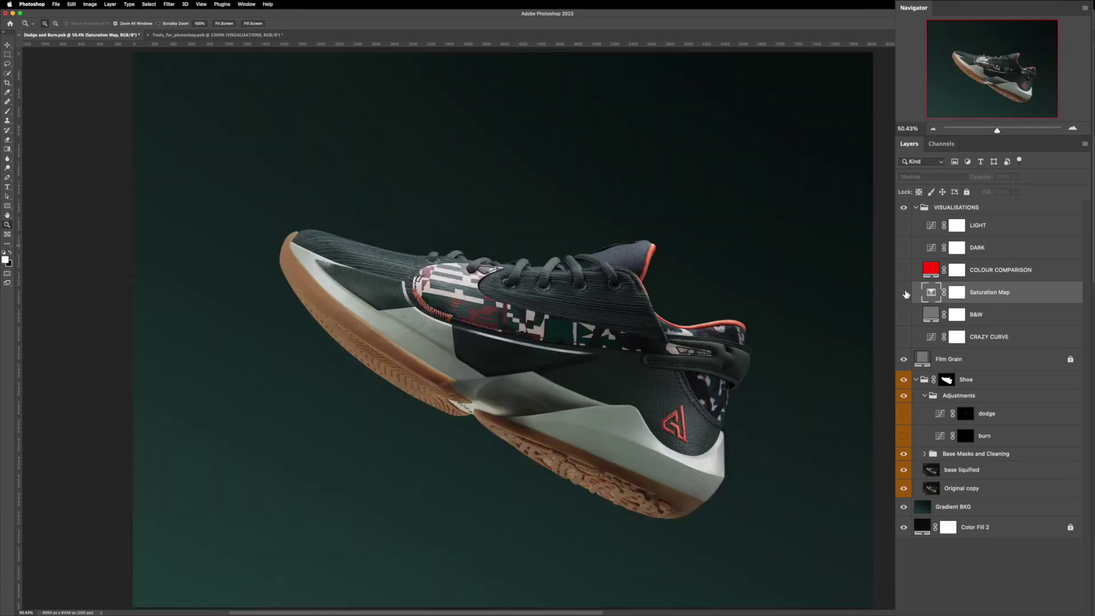
{"action": "left_click_drag", "start_coordinate": [587, 248], "coordinate": [623, 190]}
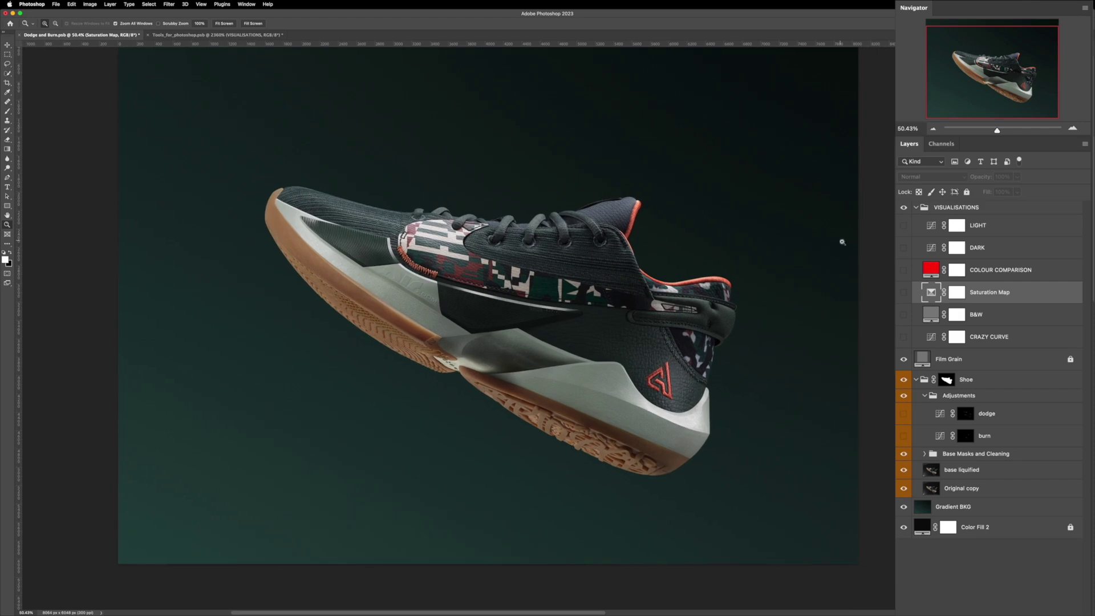
{"action": "left_click", "coordinate": [902, 293]}
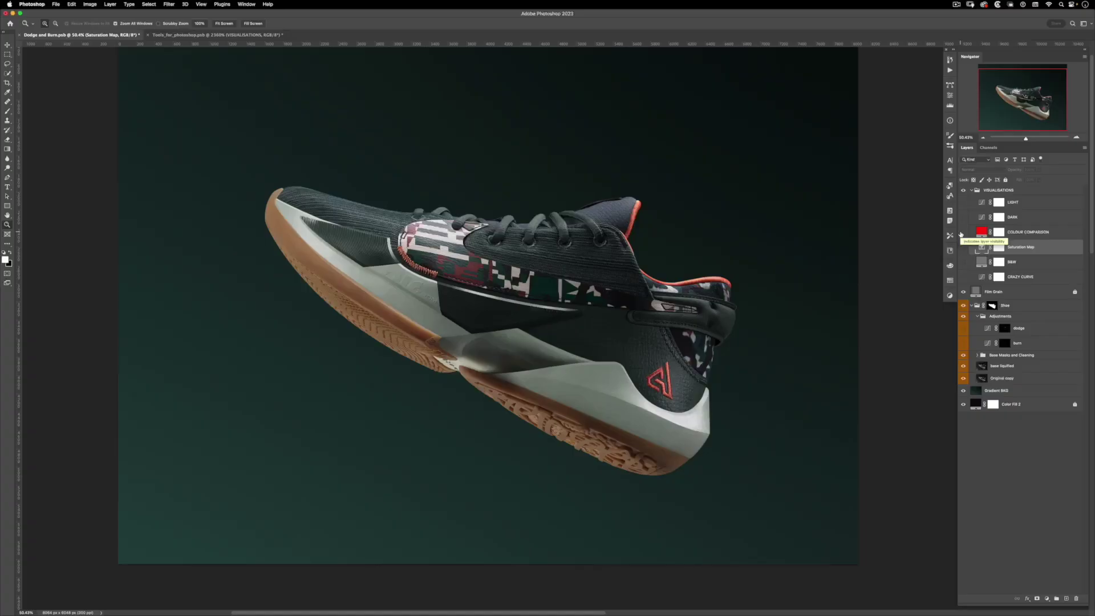
{"action": "scroll", "coordinate": [348, 232], "scroll_direction": "up", "scroll_amount": 2}
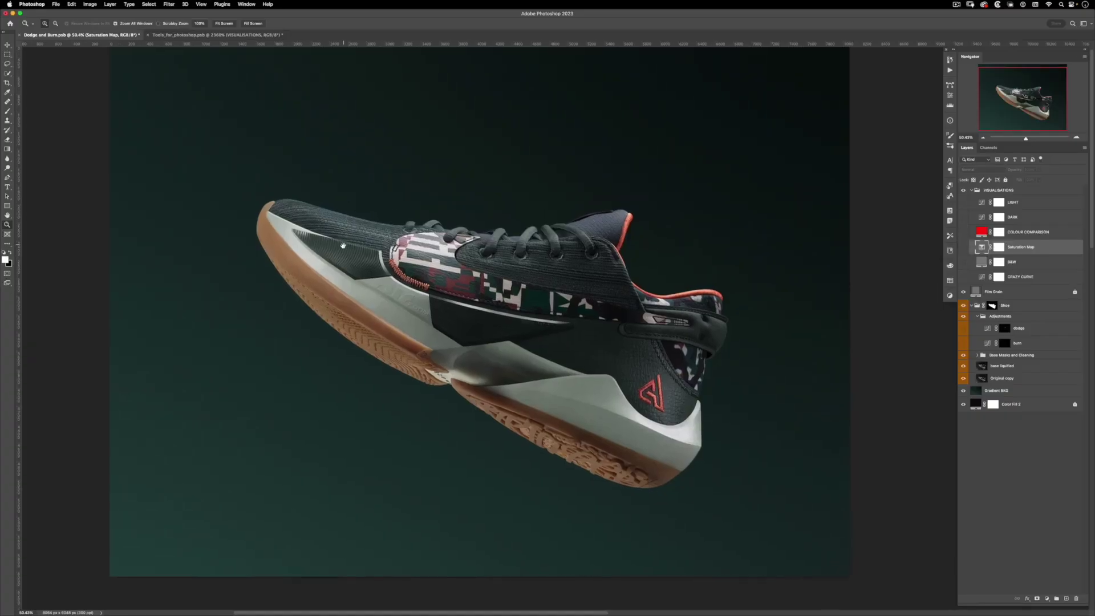
{"action": "scroll", "coordinate": [319, 238], "scroll_direction": "left", "scroll_amount": 3}
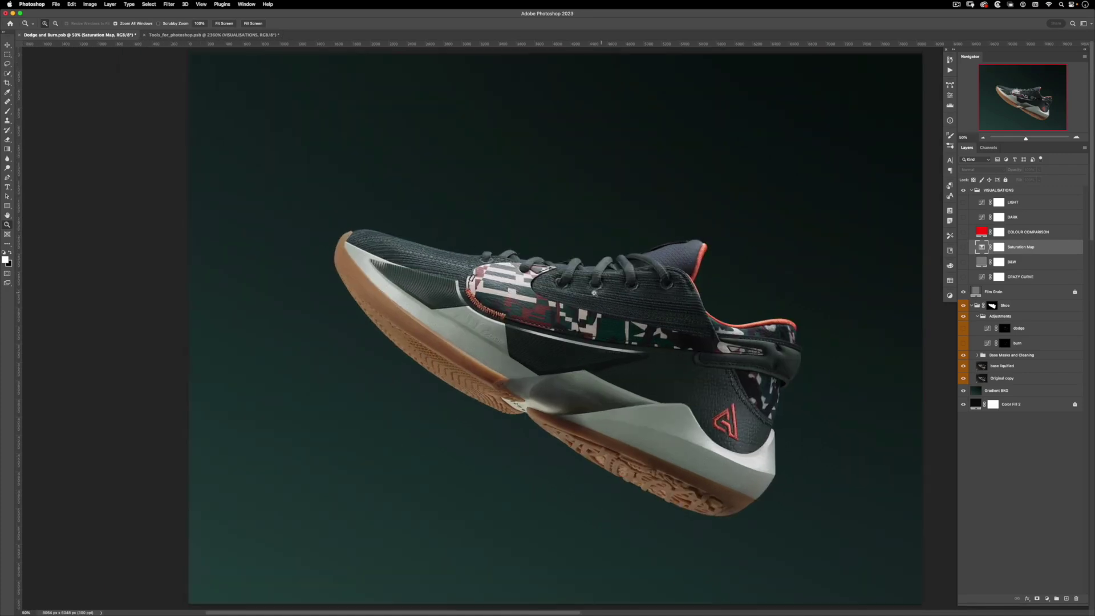
{"action": "scroll", "coordinate": [592, 265], "scroll_direction": "right", "scroll_amount": 2}
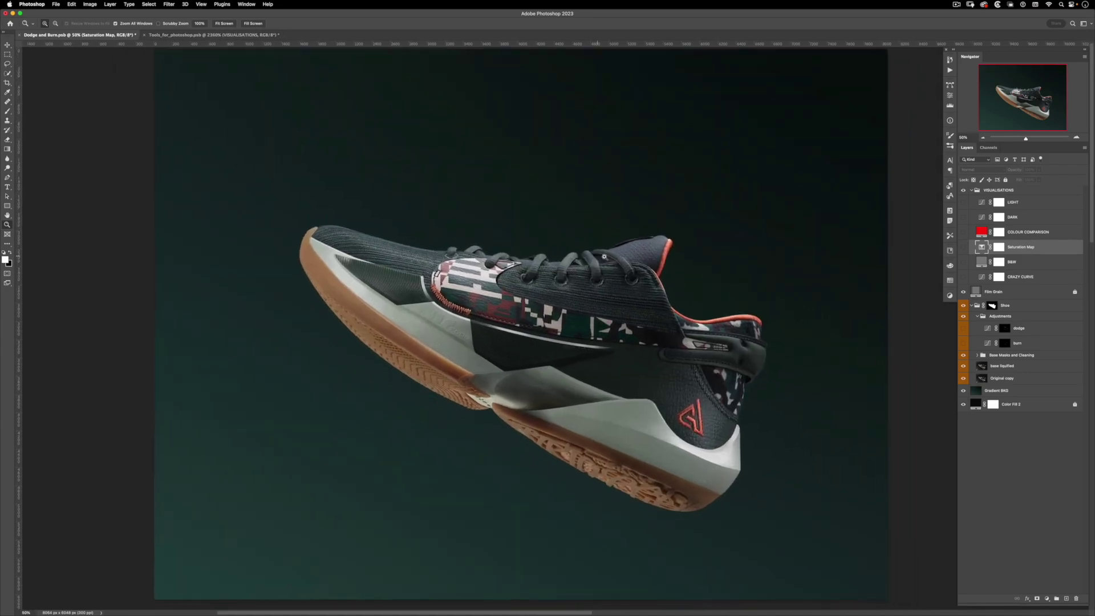
{"action": "scroll", "coordinate": [609, 244], "scroll_direction": "right", "scroll_amount": 1}
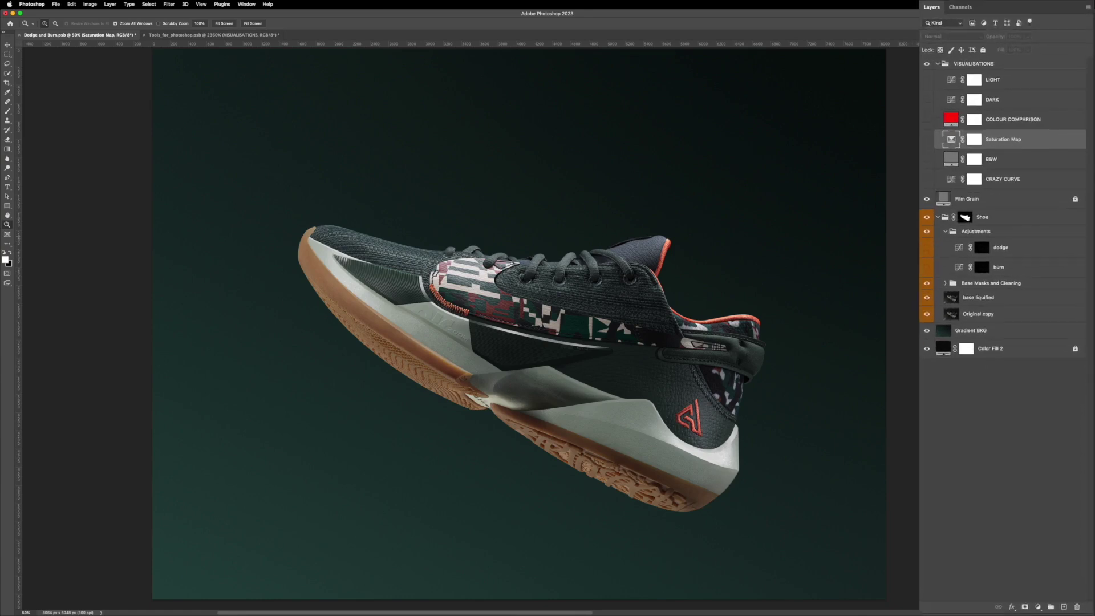
Show the Saturation Map layer and open its Selective Color settings
{"action": "left_click", "coordinate": [926, 139]}
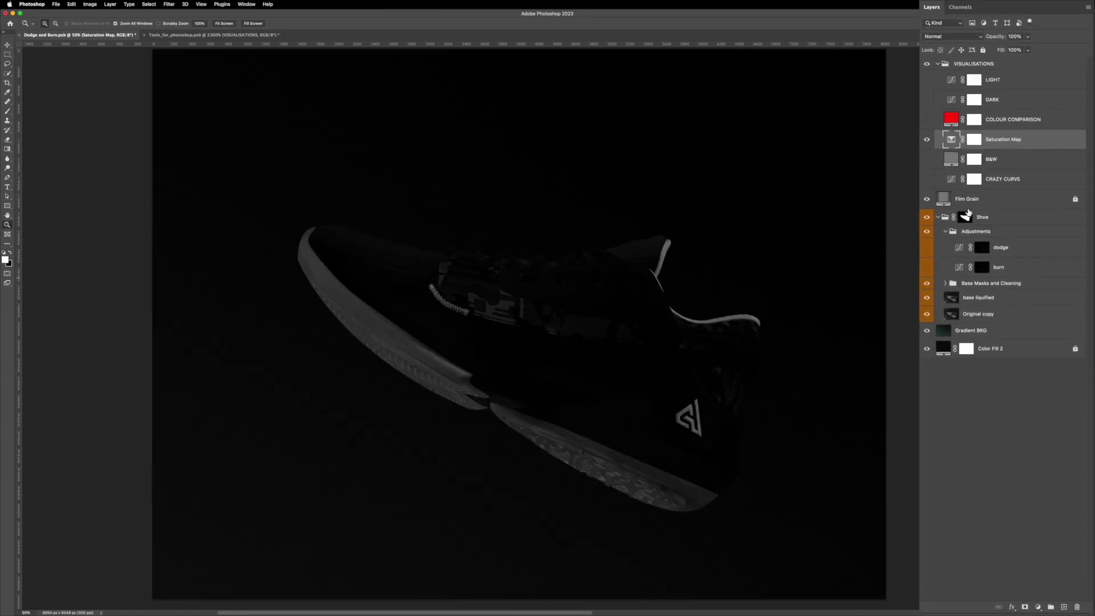
{"action": "left_click", "coordinate": [1038, 608]}
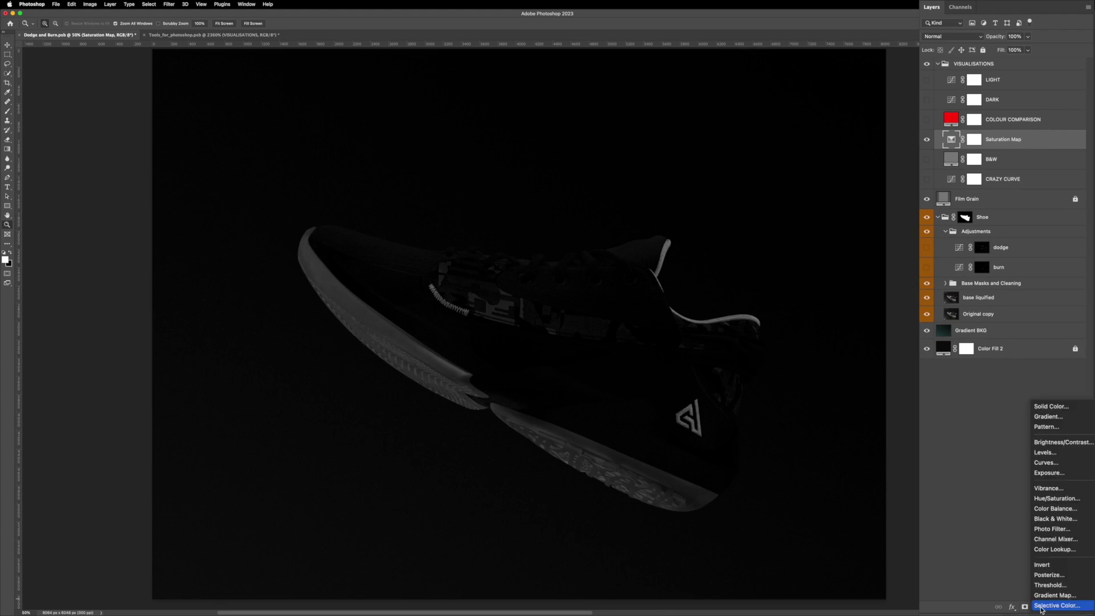
{"action": "key", "text": "Escape"}
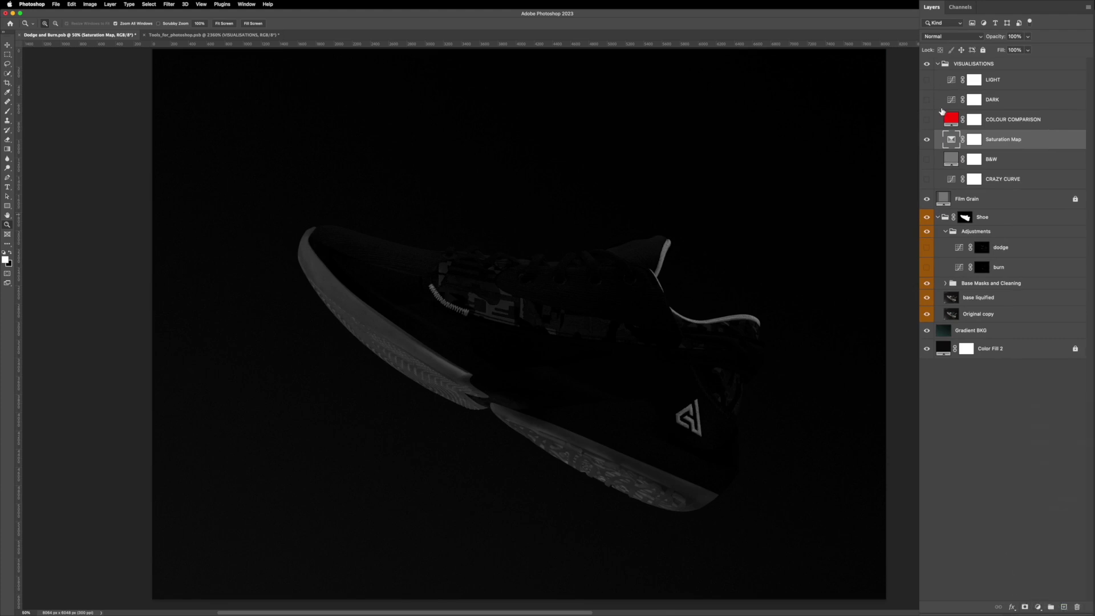
{"action": "double_click", "coordinate": [945, 139]}
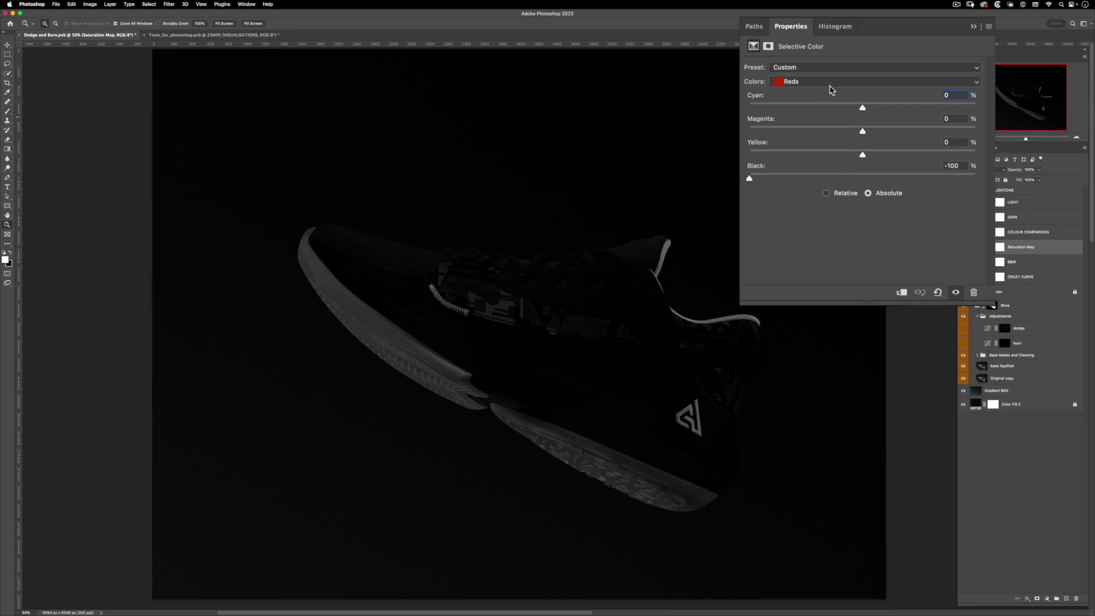
Review the Saturation Map's Selective Color settings for the Reds, Magentas, Whites, Neutrals and Blacks ranges
{"action": "left_click", "coordinate": [829, 86]}
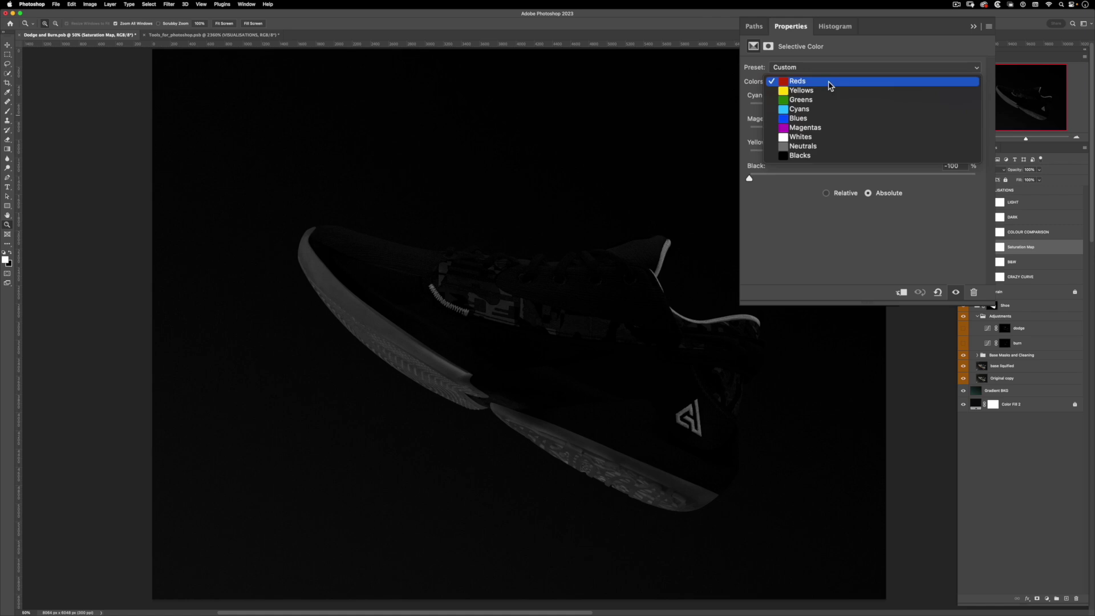
{"action": "left_click", "coordinate": [832, 128]}
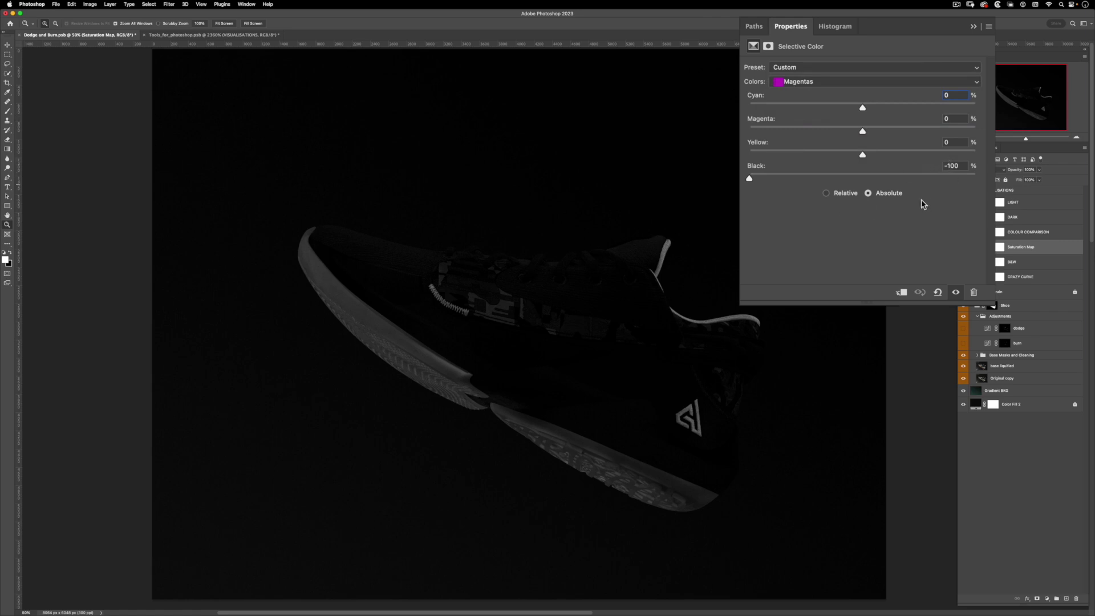
{"action": "left_click", "coordinate": [853, 81]}
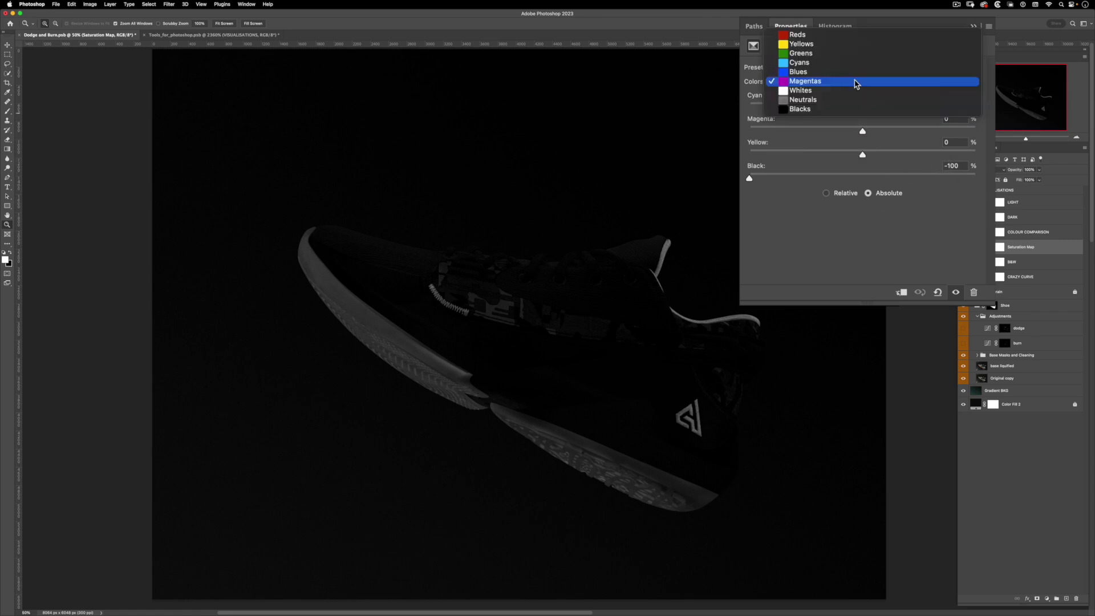
{"action": "left_click", "coordinate": [855, 90]}
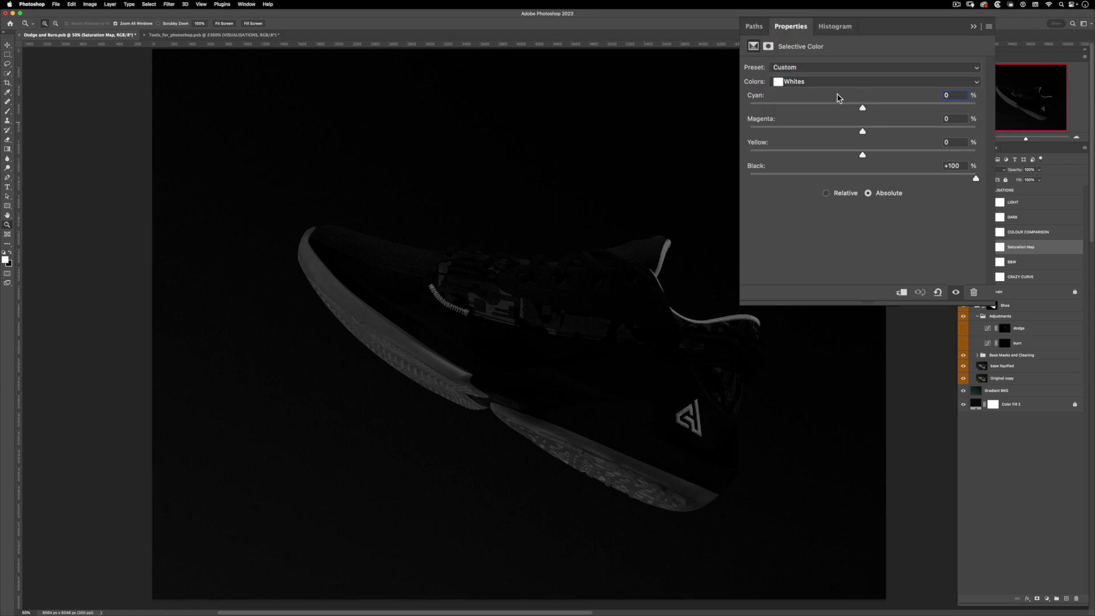
{"action": "left_click", "coordinate": [833, 87]}
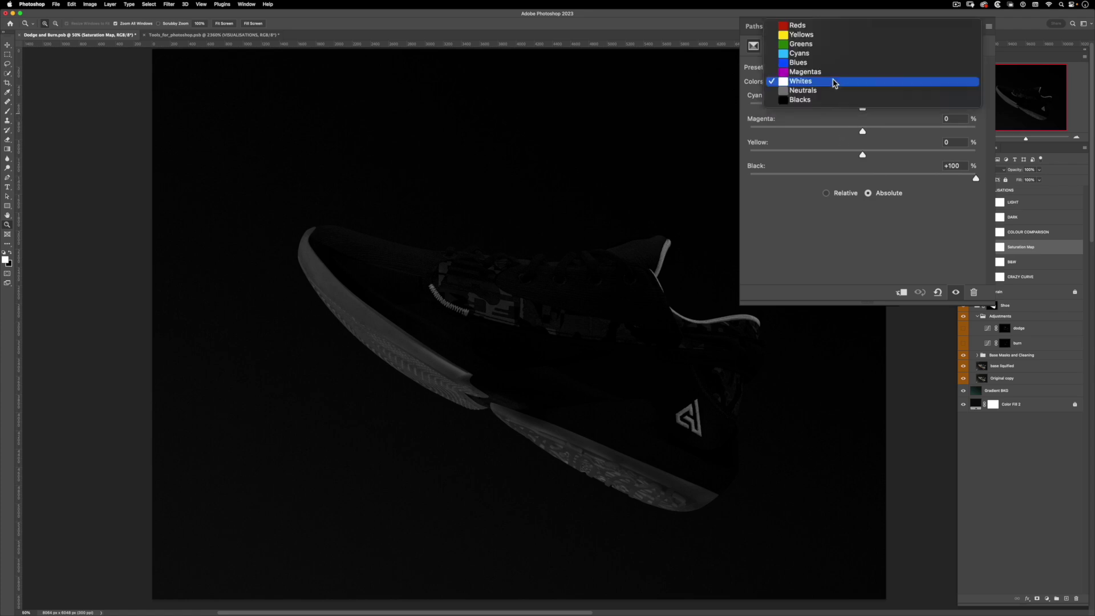
{"action": "left_click", "coordinate": [831, 90]}
{"action": "left_click", "coordinate": [832, 86]}
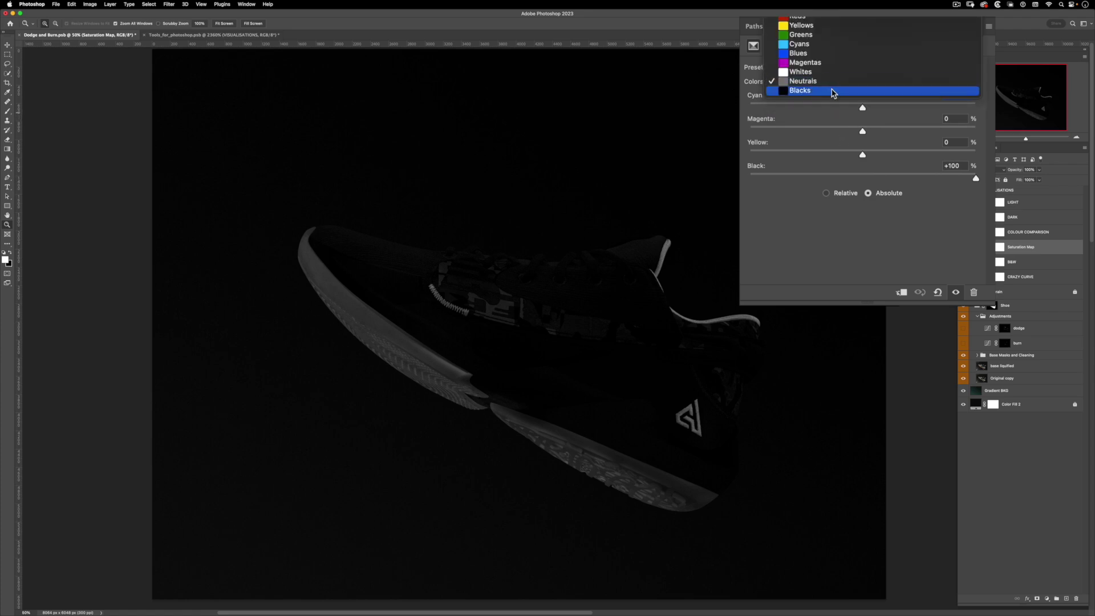
{"action": "left_click", "coordinate": [839, 91]}
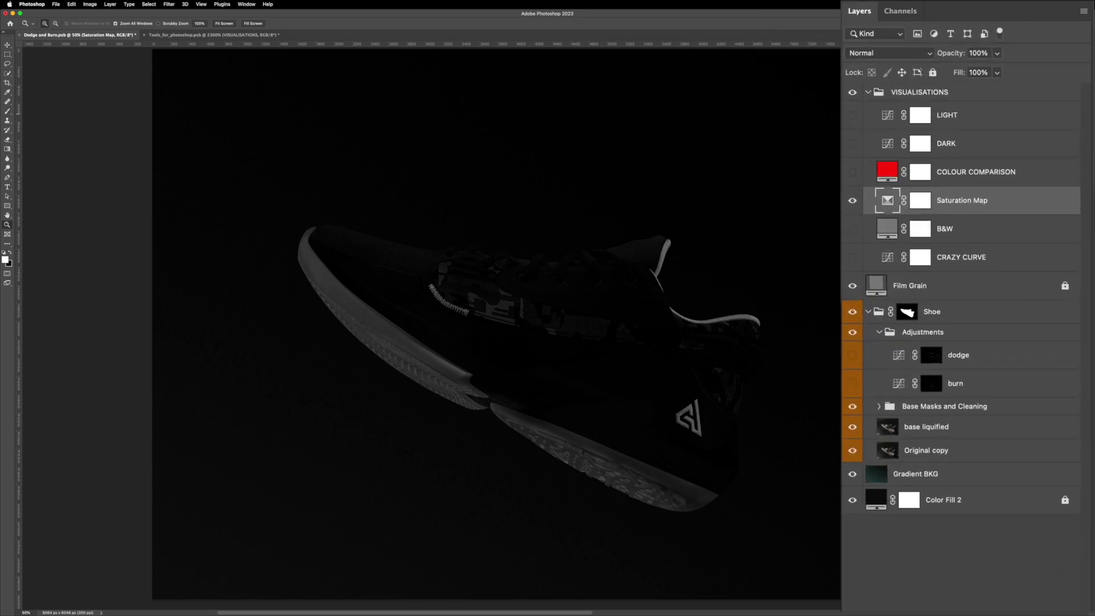
Hide the Saturation Map layer and show the COLOUR COMPARISON layer instead, selecting it in the VISUALISATIONS group
{"action": "left_click", "coordinate": [853, 200]}
{"action": "left_click", "coordinate": [853, 171]}
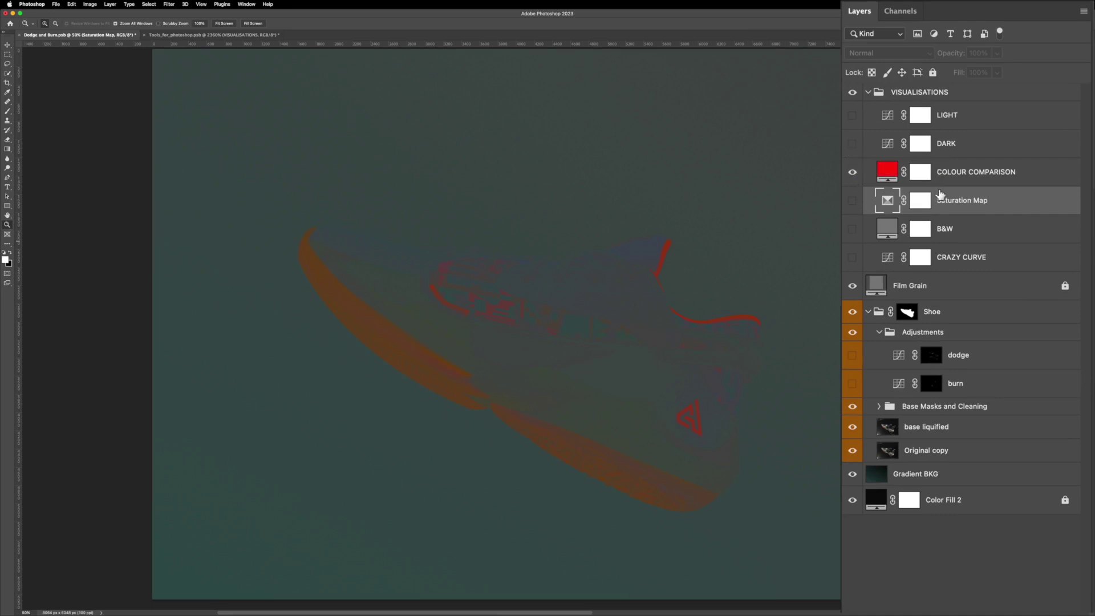
{"action": "left_click", "coordinate": [952, 168]}
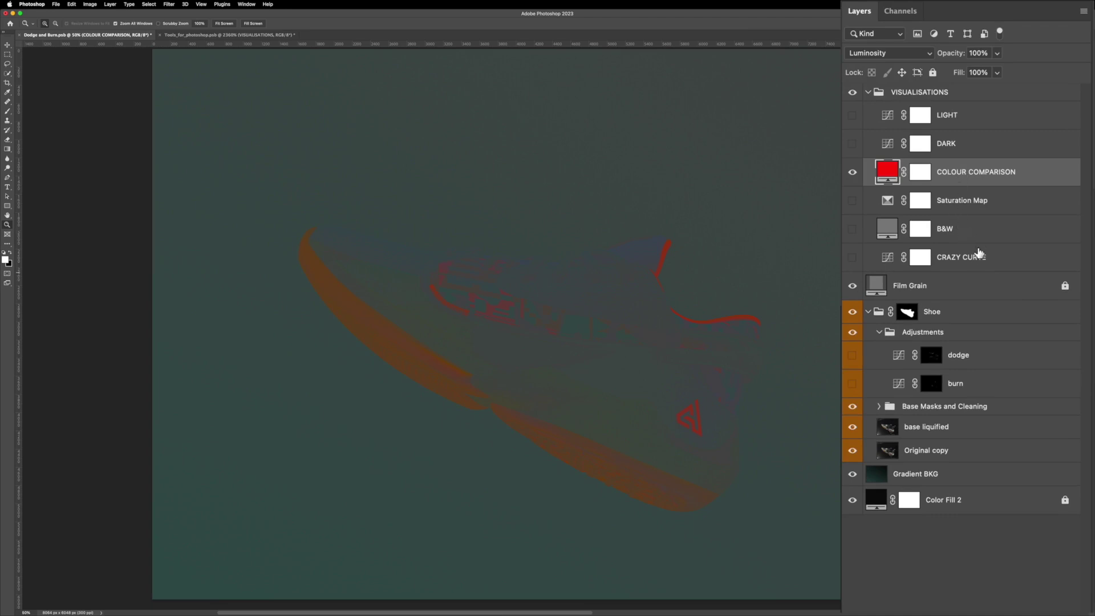
{"action": "scroll", "coordinate": [728, 303], "scroll_direction": "right", "scroll_amount": 2}
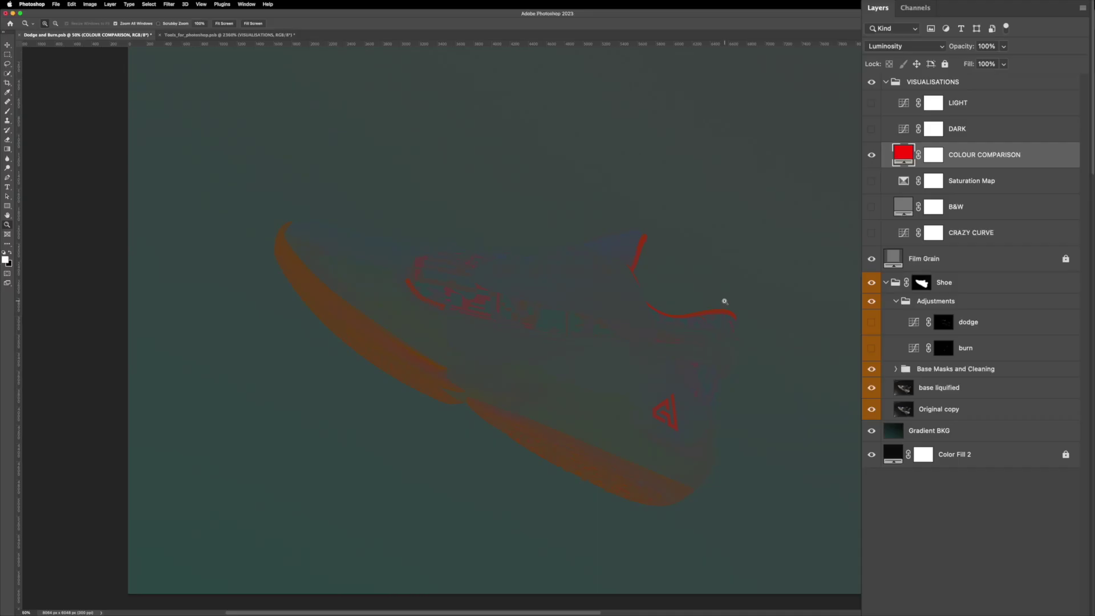
Compare the COLOUR COMPARISON view with the Saturation Map and the shoe's actual colours, and check the layer's blend mode
{"action": "left_click", "coordinate": [871, 156]}
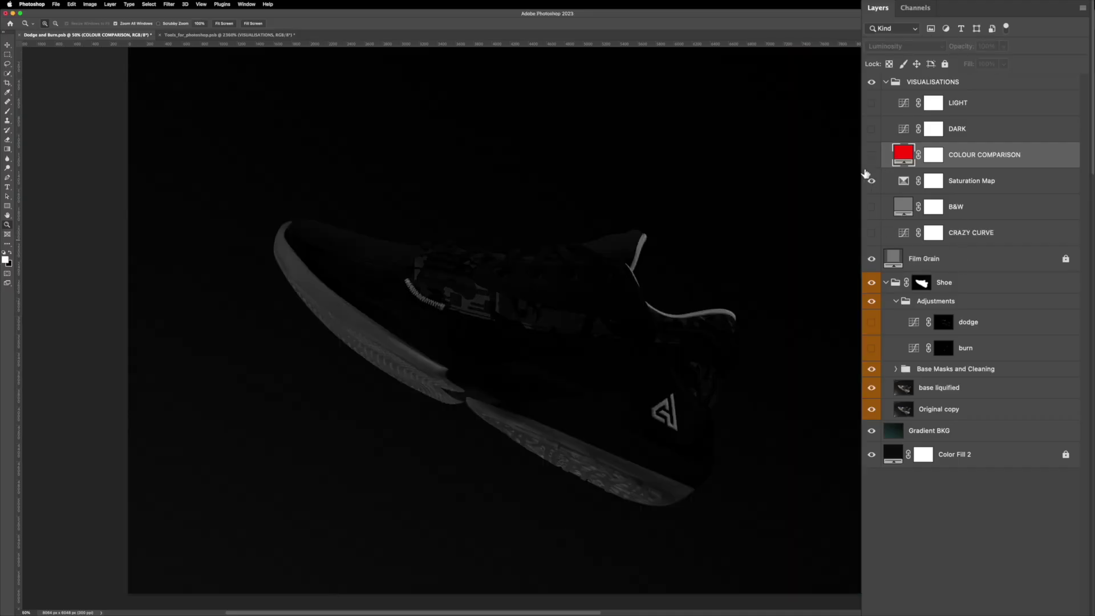
{"action": "left_click", "coordinate": [871, 155]}
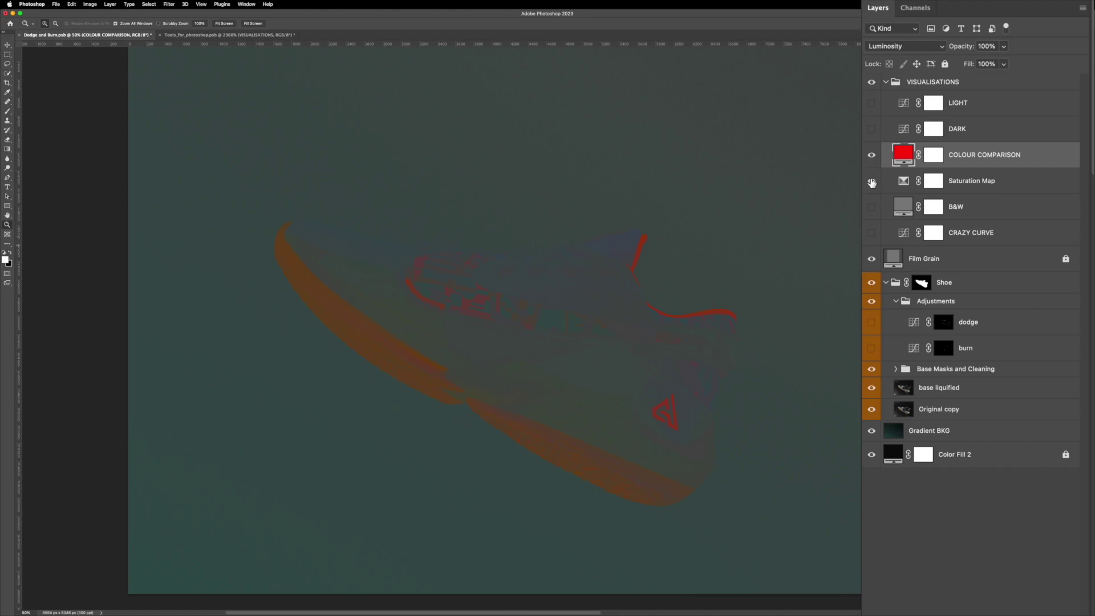
{"action": "left_click", "coordinate": [871, 156]}
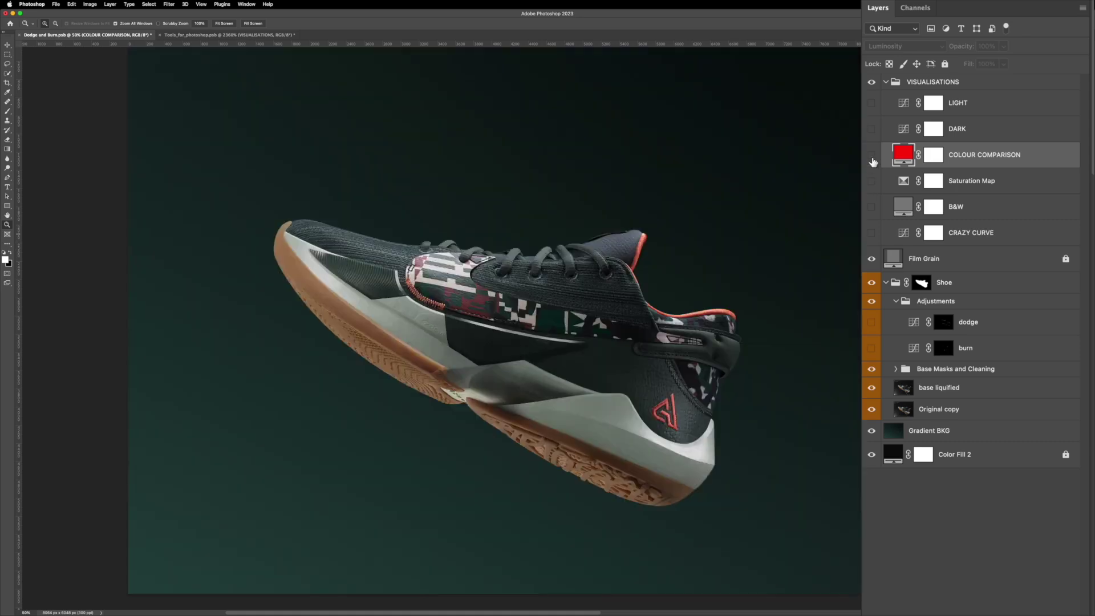
{"action": "left_click", "coordinate": [871, 154]}
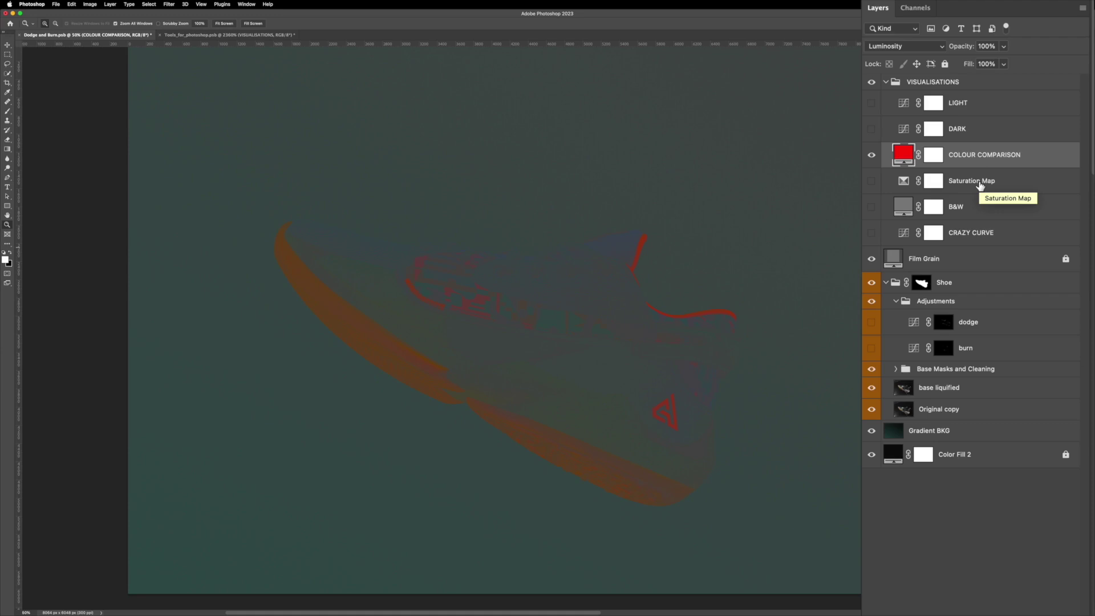
{"action": "left_click", "coordinate": [923, 45]}
{"action": "left_click", "coordinate": [1030, 103]}
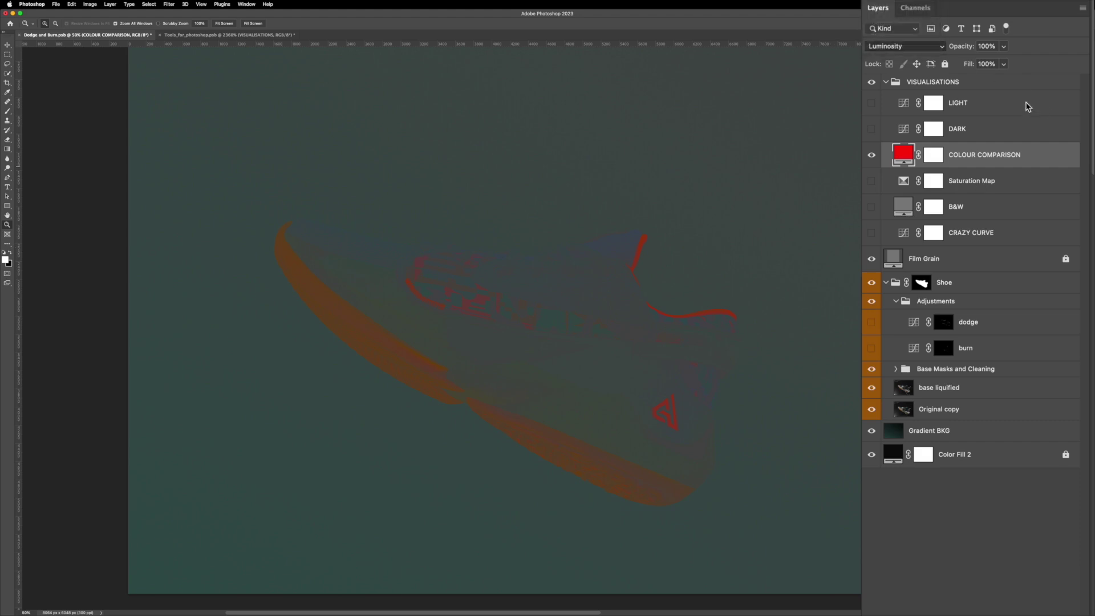
Hide the COLOUR COMPARISON layer, and select the DARK curves layer and toggle its visibility to compare the shoe with and without it
{"action": "left_click", "coordinate": [871, 154]}
{"action": "left_click", "coordinate": [933, 129]}
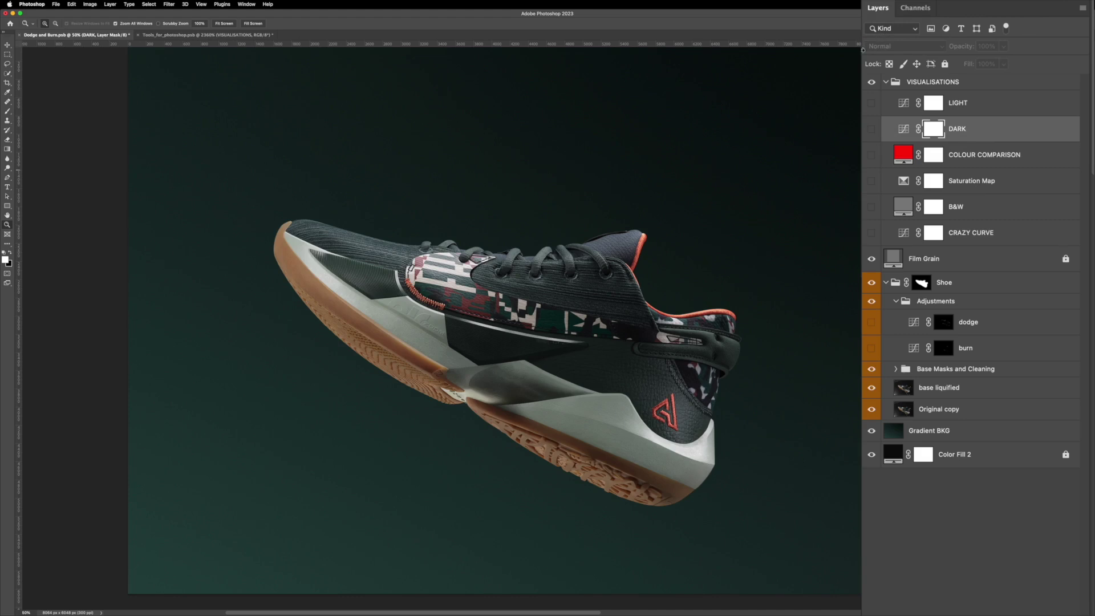
{"action": "left_click", "coordinate": [872, 130]}
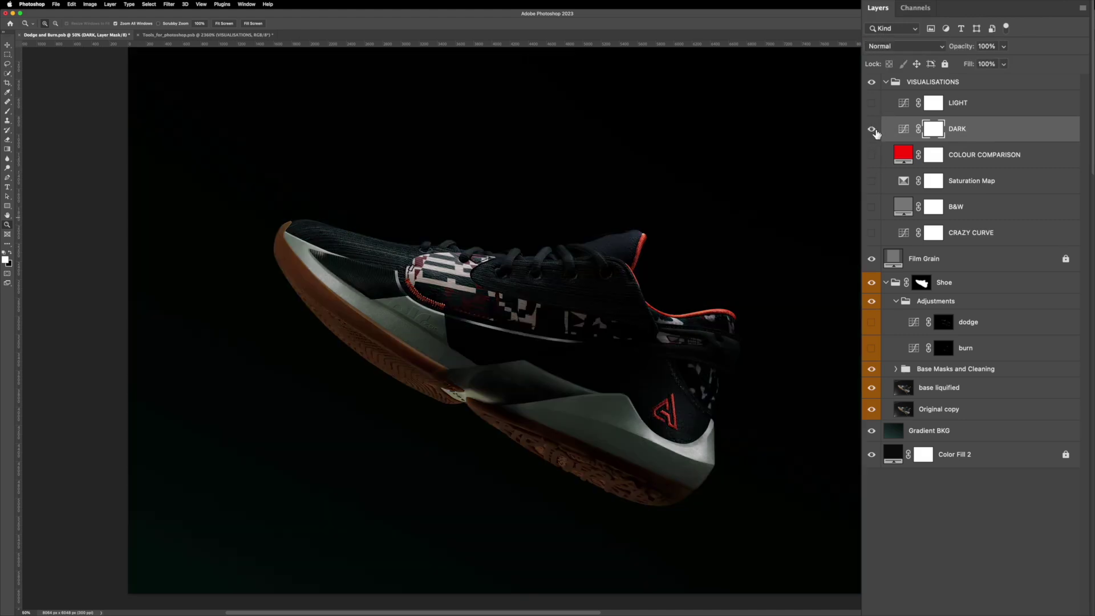
{"action": "left_click", "coordinate": [871, 129]}
{"action": "left_click", "coordinate": [903, 129]}
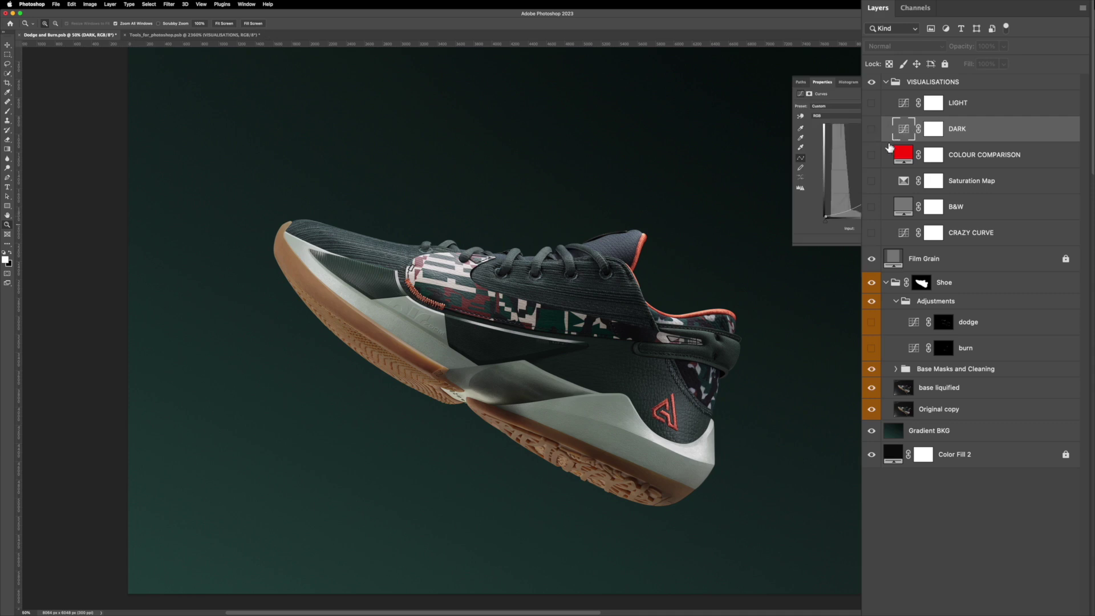
{"action": "left_click", "coordinate": [872, 129]}
{"action": "left_click", "coordinate": [872, 130]}
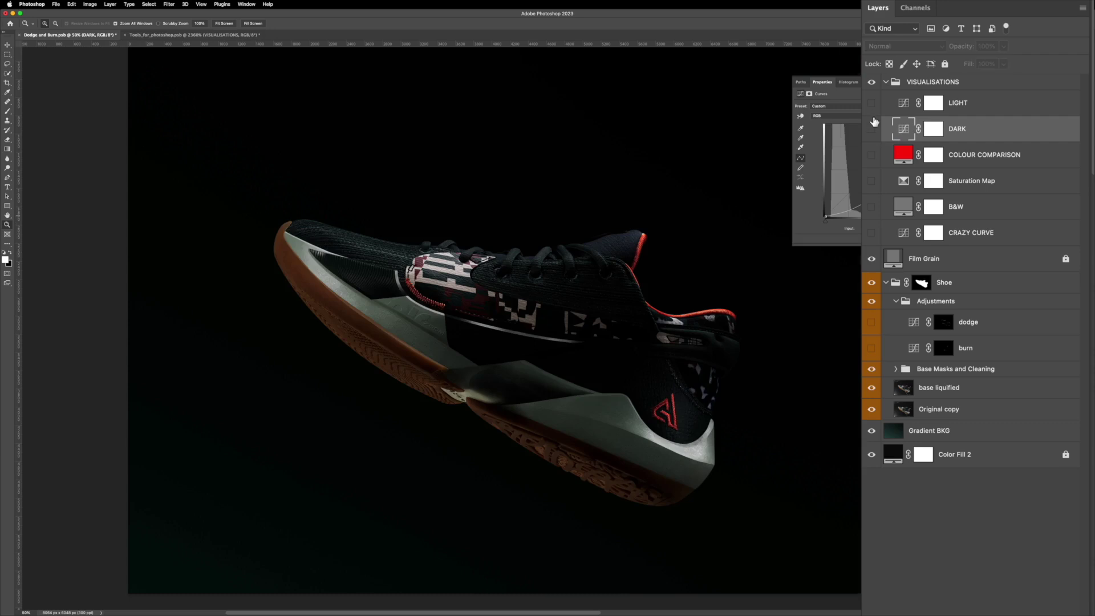
Show the LIGHT layer to view the brightened shoe, and collapse and hide the VISUALISATIONS group
{"action": "left_click", "coordinate": [871, 102]}
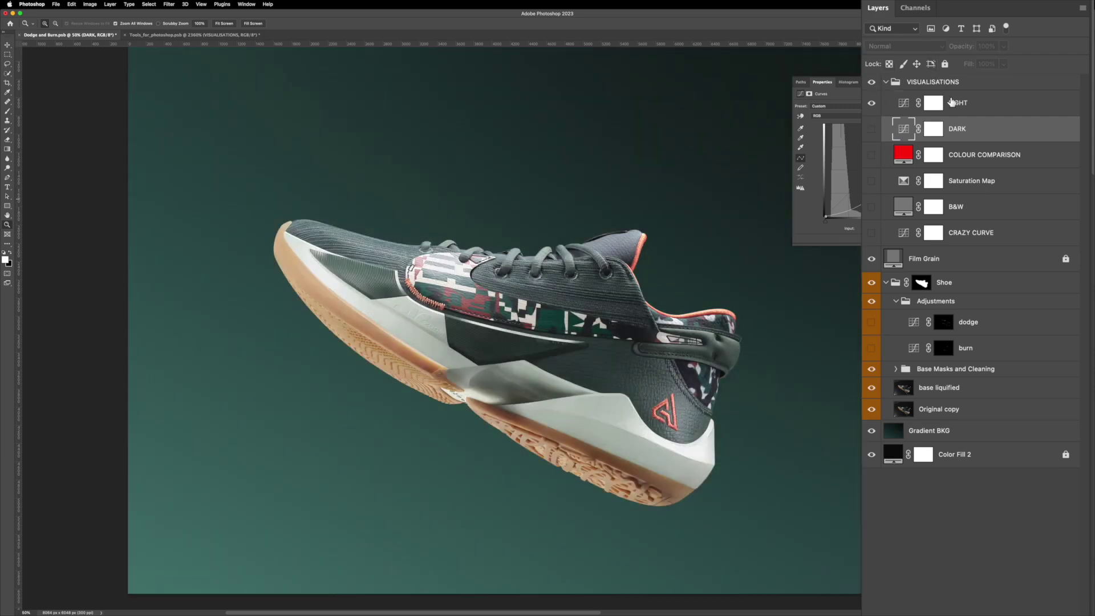
{"action": "left_click", "coordinate": [896, 89]}
{"action": "left_click", "coordinate": [886, 83]}
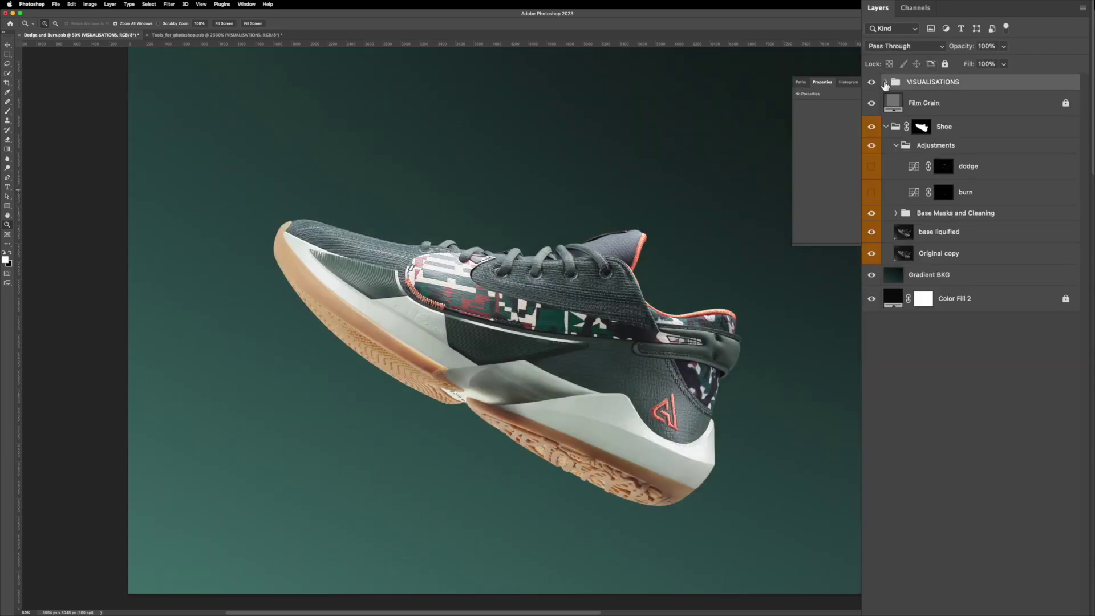
{"action": "left_click", "coordinate": [872, 83]}
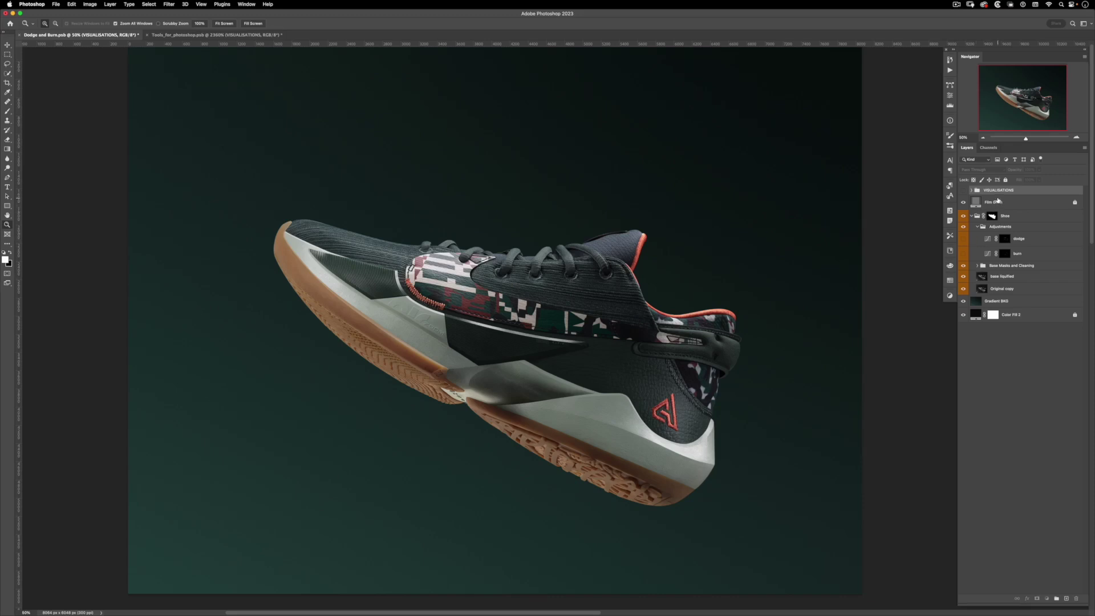
Select the Gradient BKG layer and toggle its visibility to examine the background behind the shoe
{"action": "left_click", "coordinate": [997, 201]}
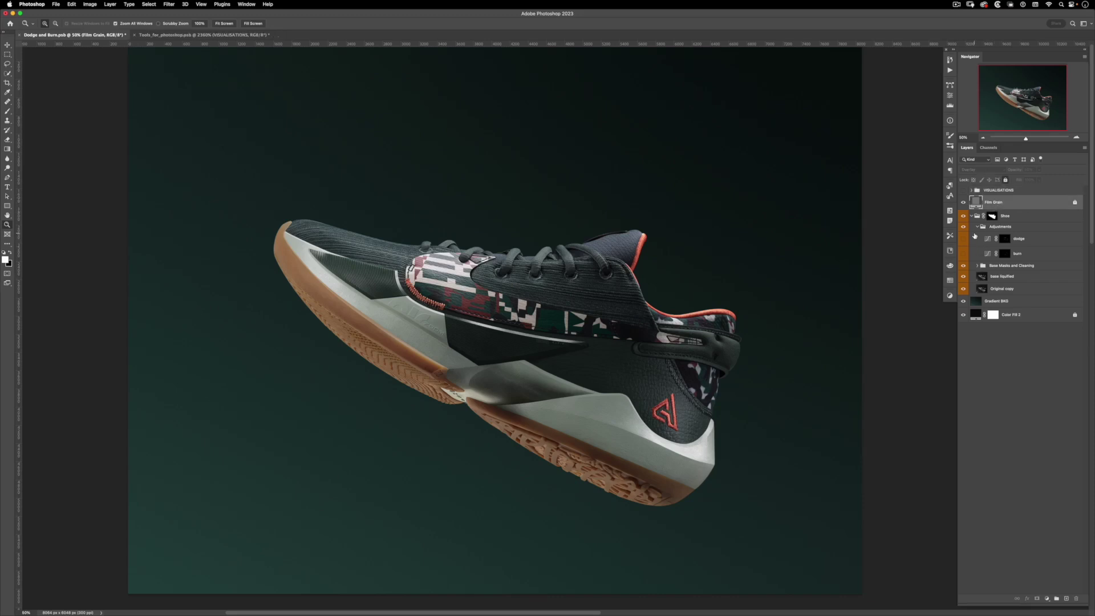
{"action": "left_click", "coordinate": [976, 302]}
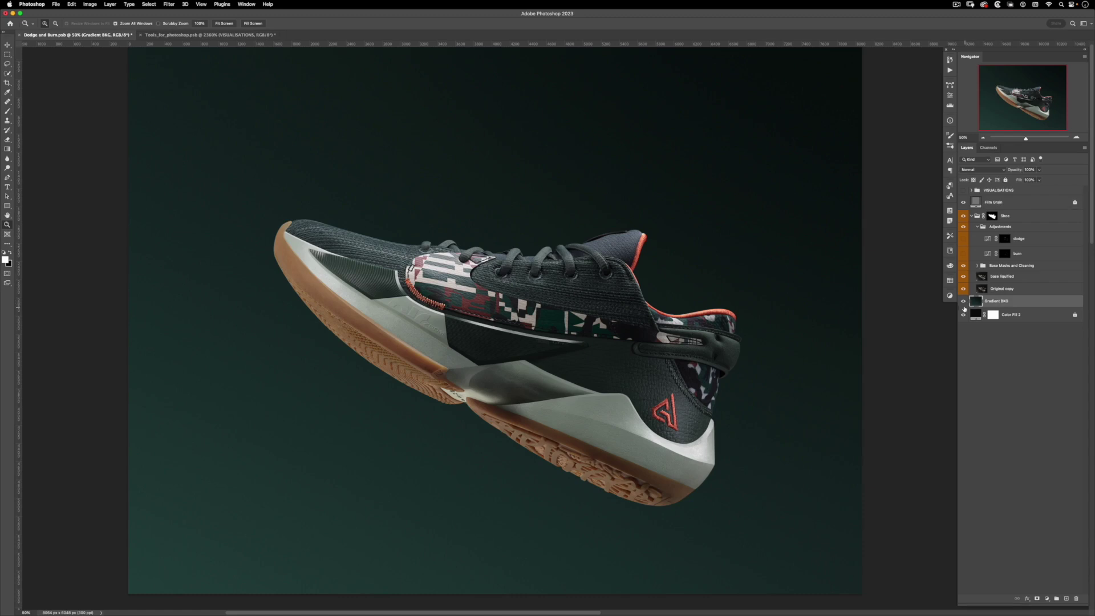
{"action": "left_click", "coordinate": [964, 301]}
{"action": "left_click", "coordinate": [963, 301]}
{"action": "scroll", "coordinate": [558, 282], "scroll_direction": "left", "scroll_amount": 2}
{"action": "scroll", "coordinate": [558, 282], "scroll_direction": "down", "scroll_amount": 1}
{"action": "left_click", "coordinate": [552, 253], "text": "alt"}
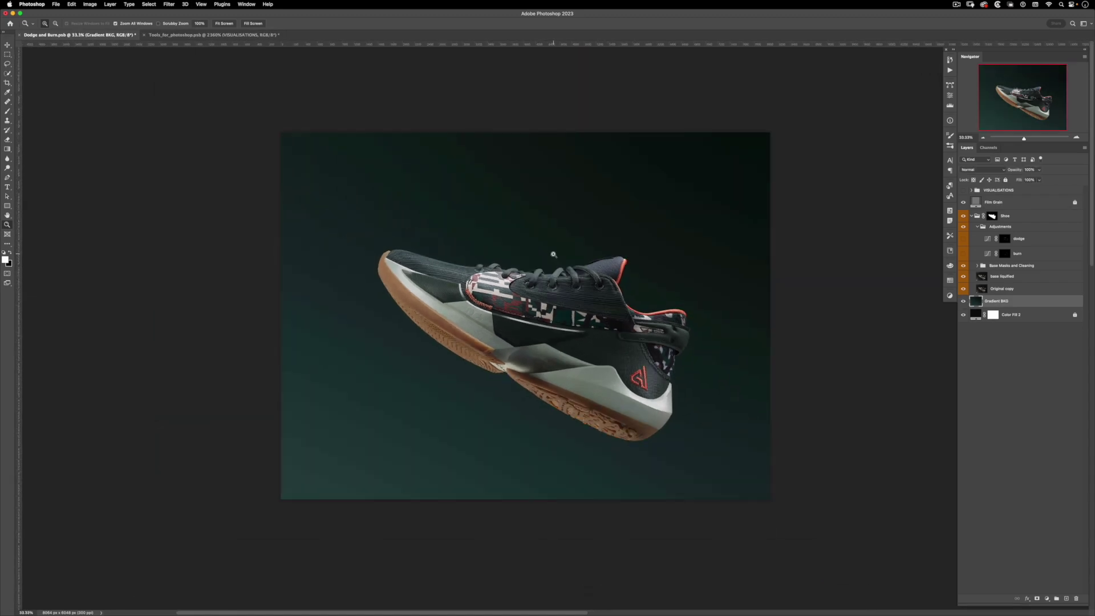
{"action": "left_click", "coordinate": [516, 253]}
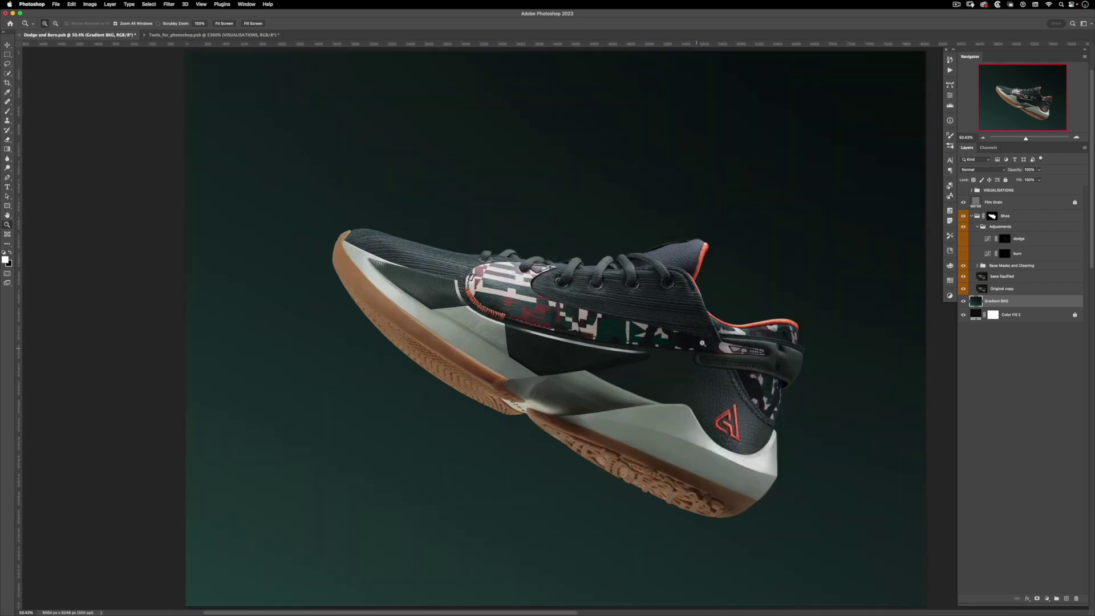
{"action": "scroll", "coordinate": [641, 287], "scroll_direction": "right", "scroll_amount": 3}
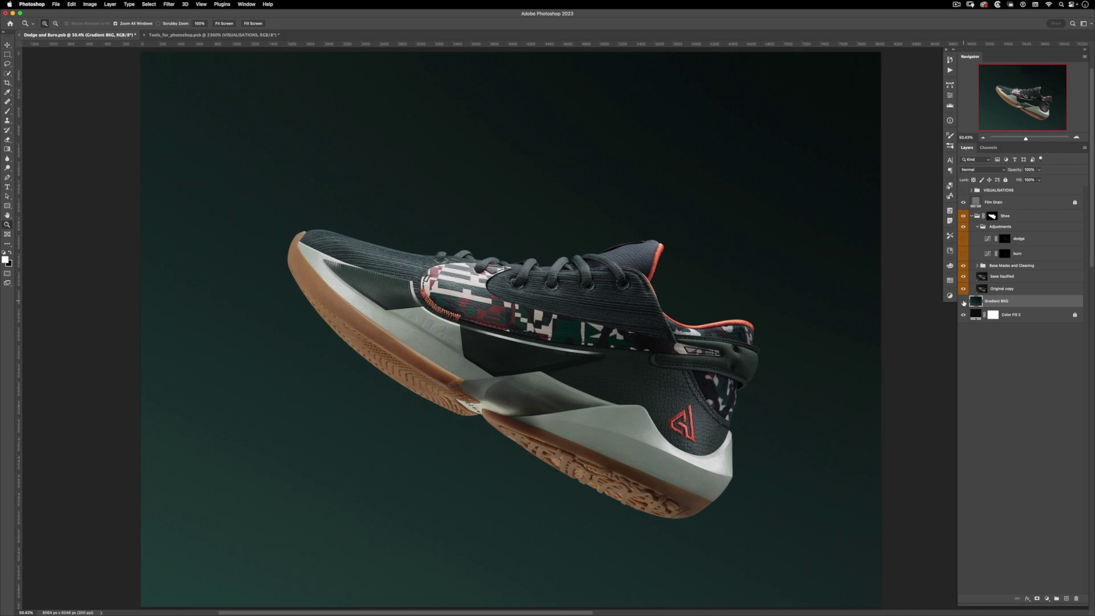
Hide the Gradient BKG layer and add a new gradient fill layer between it and the collapsed Shoe group
{"action": "left_click", "coordinate": [963, 301]}
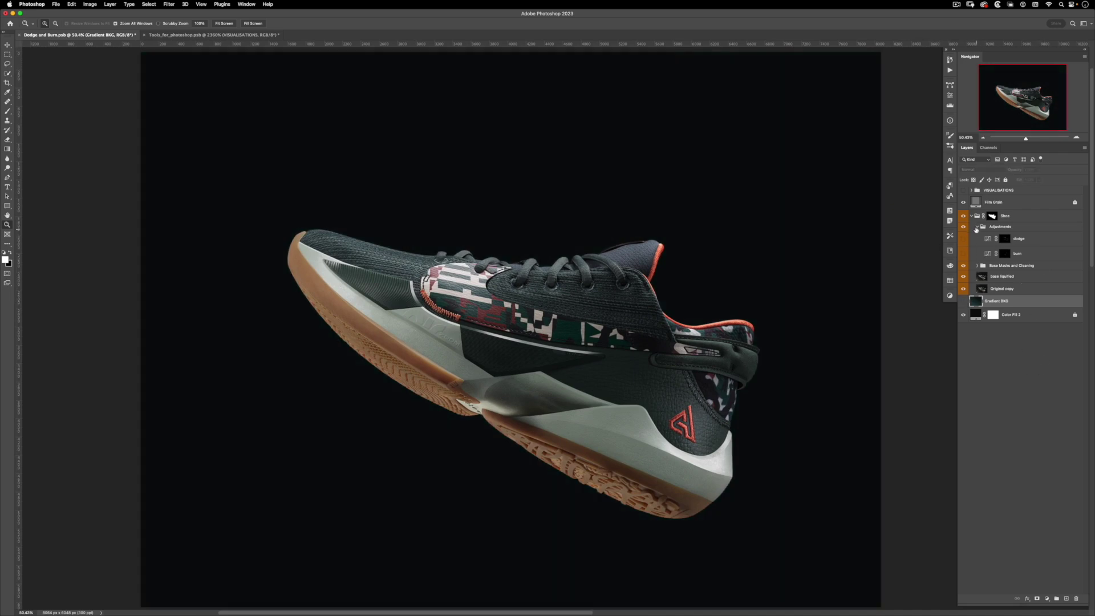
{"action": "left_click", "coordinate": [971, 216]}
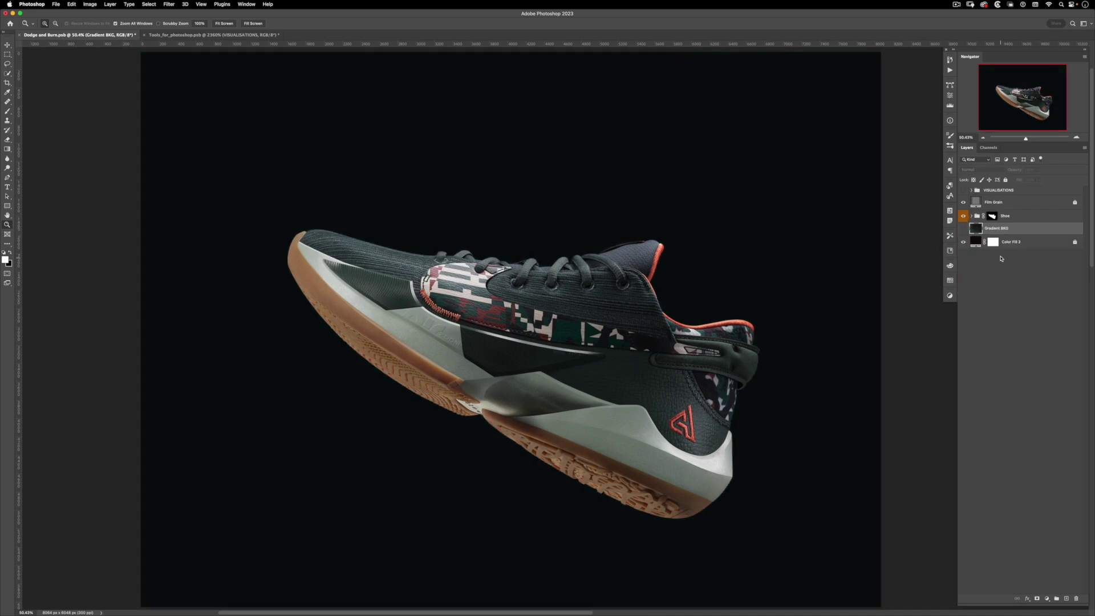
{"action": "left_click", "coordinate": [1047, 598]}
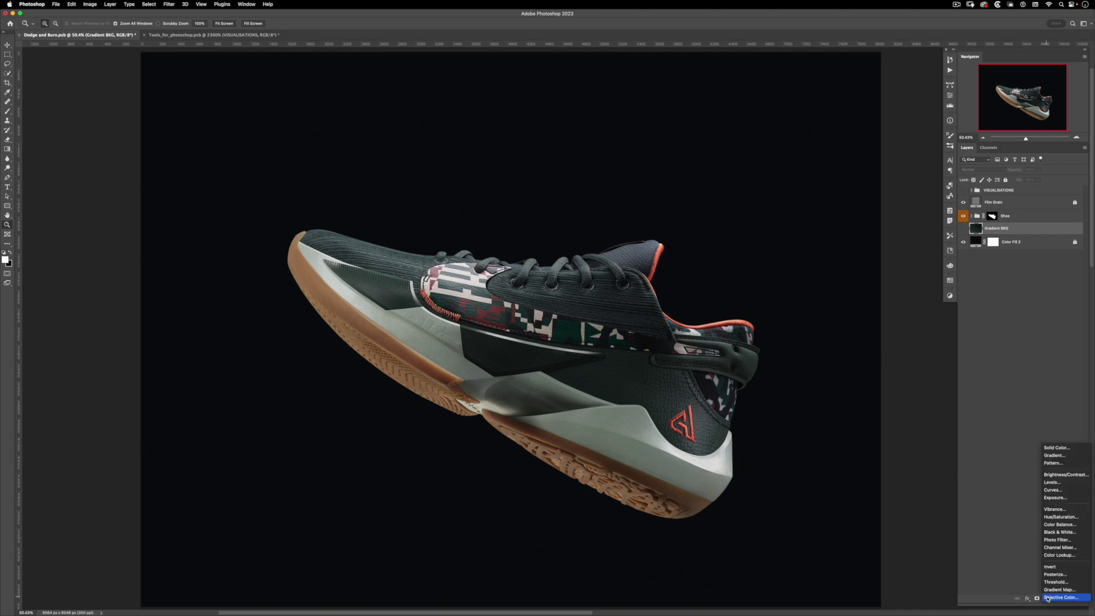
{"action": "left_click", "coordinate": [1061, 456]}
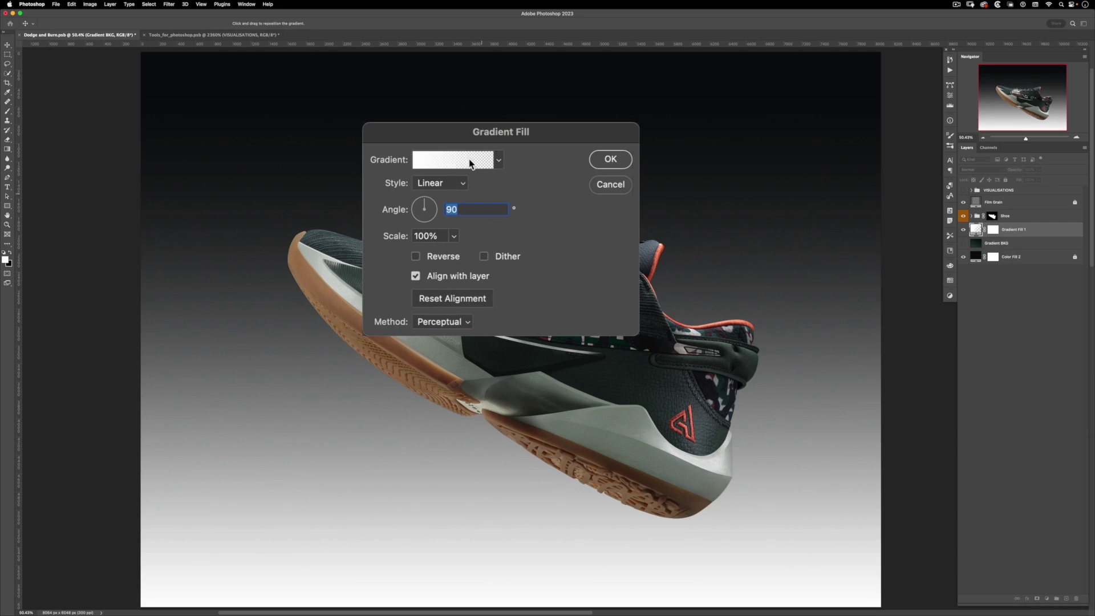
Apply the Foreground to Transparent preset from the Basics set to the gradient fill
{"action": "left_click", "coordinate": [498, 162]}
{"action": "left_click", "coordinate": [465, 161]}
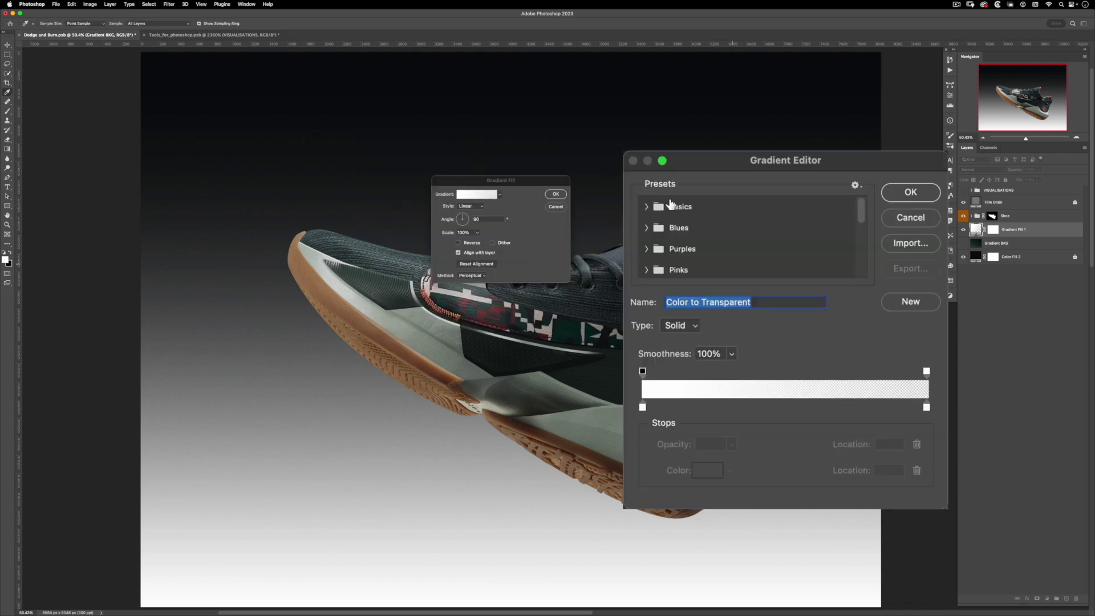
{"action": "left_click", "coordinate": [648, 206]}
{"action": "left_click", "coordinate": [688, 230]}
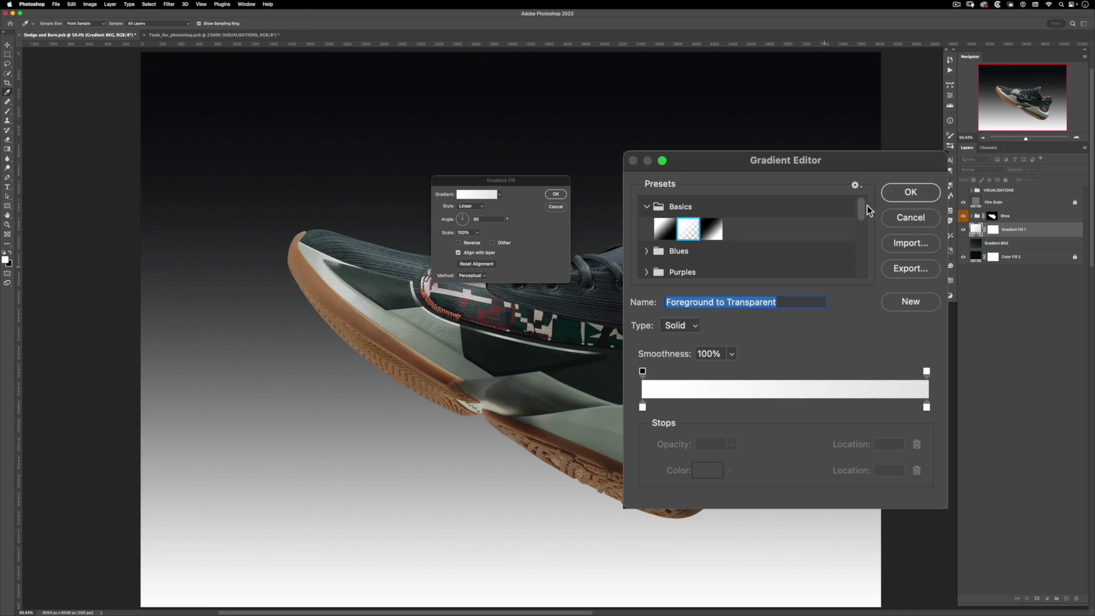
{"action": "left_click", "coordinate": [910, 192]}
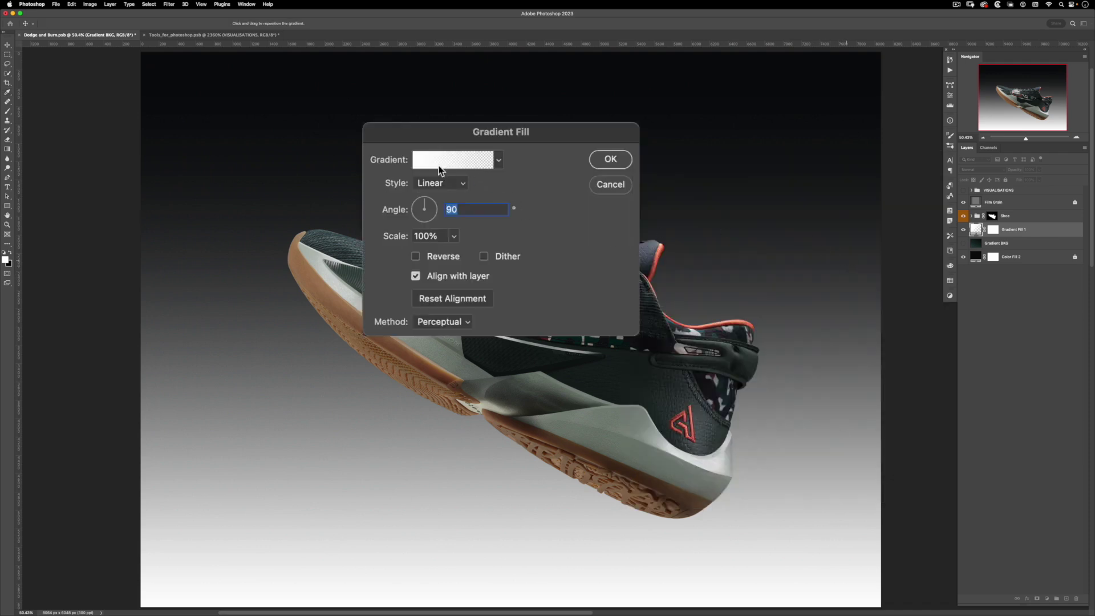
Set the gradient's start colour stop to a dark green sampled from the shoe's patterned side, and remove the end colour stop
{"action": "left_click", "coordinate": [469, 196]}
{"action": "left_click", "coordinate": [642, 407]}
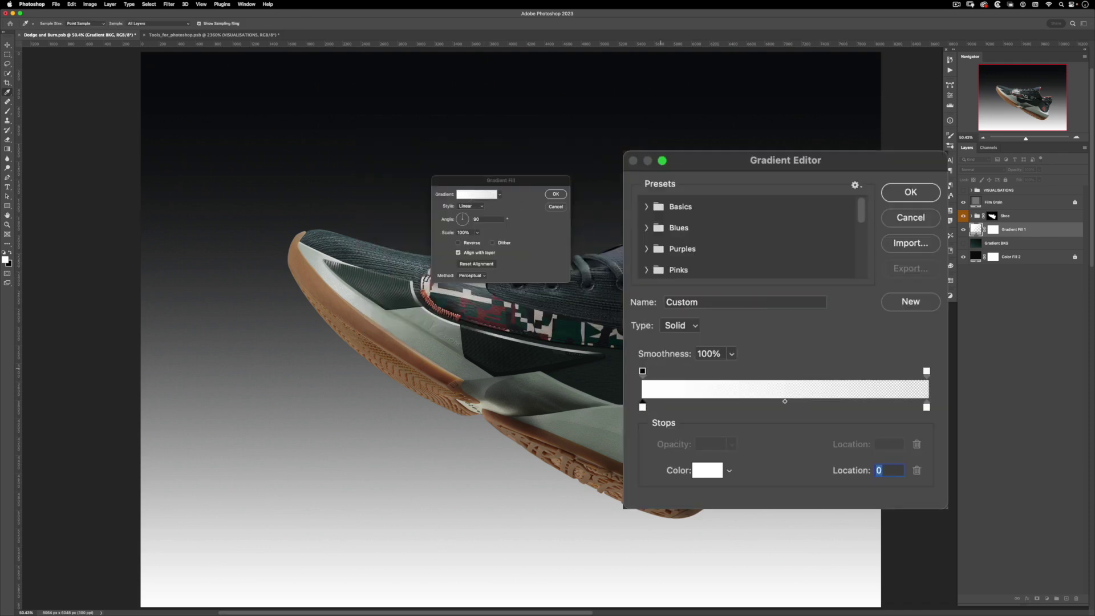
{"action": "left_click", "coordinate": [574, 325]}
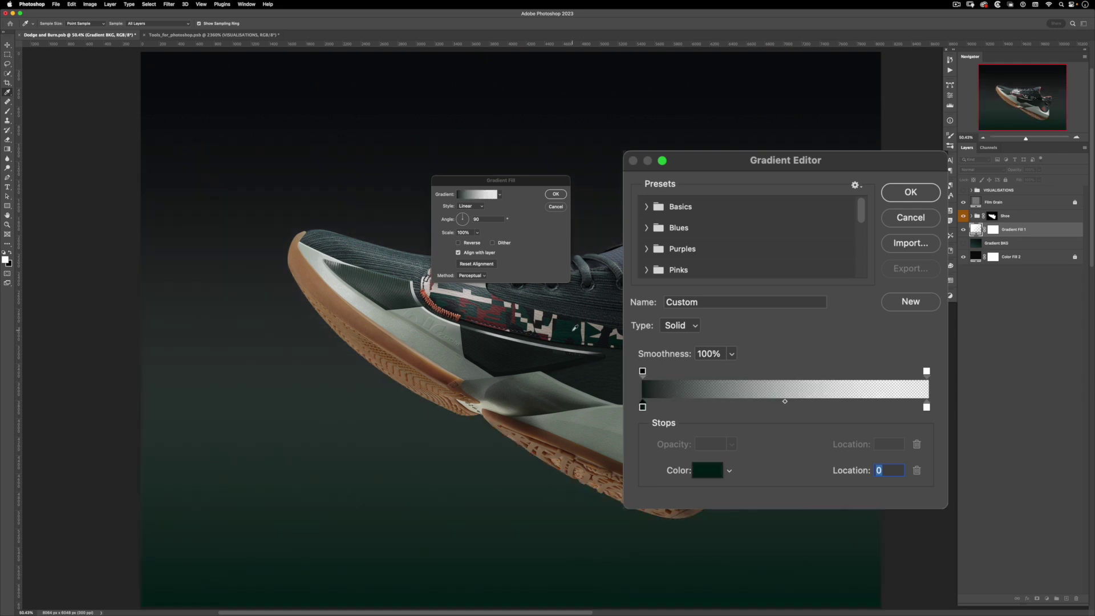
{"action": "left_click_drag", "start_coordinate": [926, 406], "coordinate": [927, 451]}
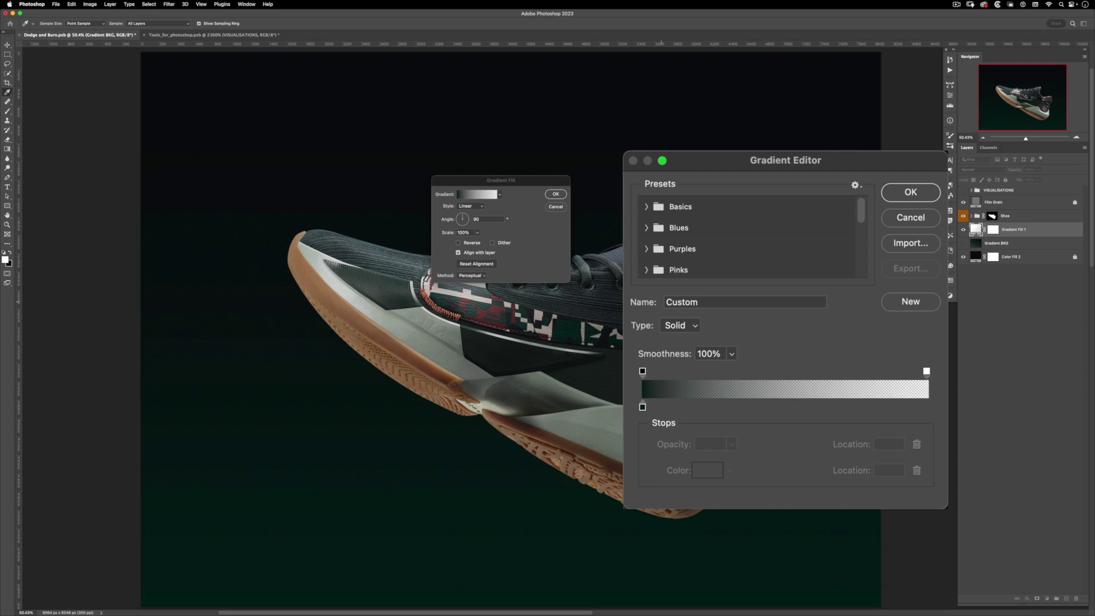
Change the start stop's colour to the lighter, less saturated green 1f3930 and accept the edited gradient
{"action": "left_click", "coordinate": [642, 407]}
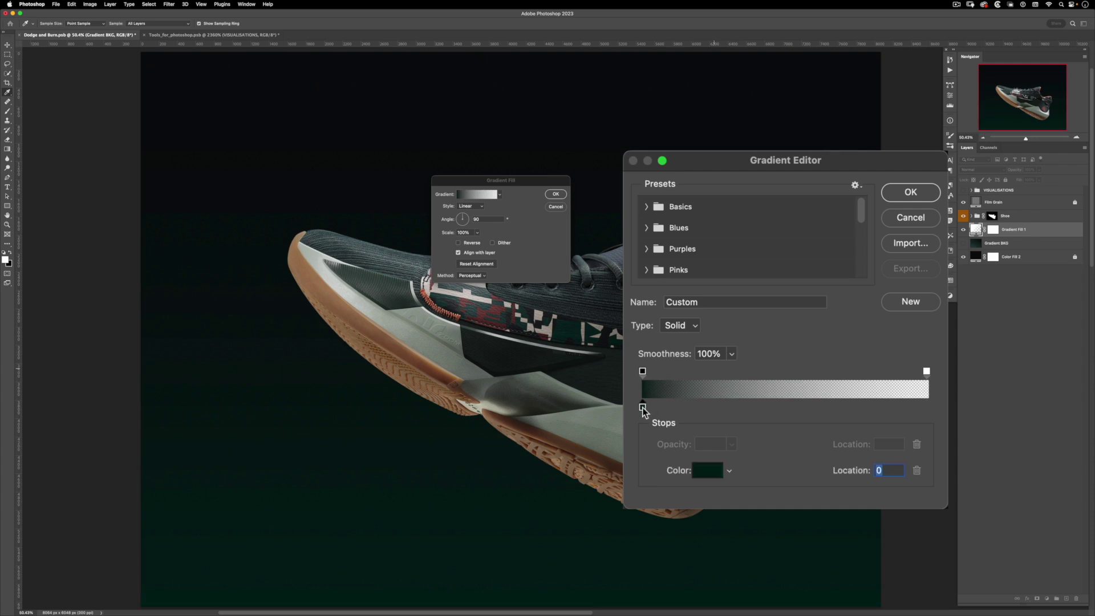
{"action": "left_click", "coordinate": [706, 471]}
{"action": "left_click_drag", "start_coordinate": [630, 284], "coordinate": [633, 272]}
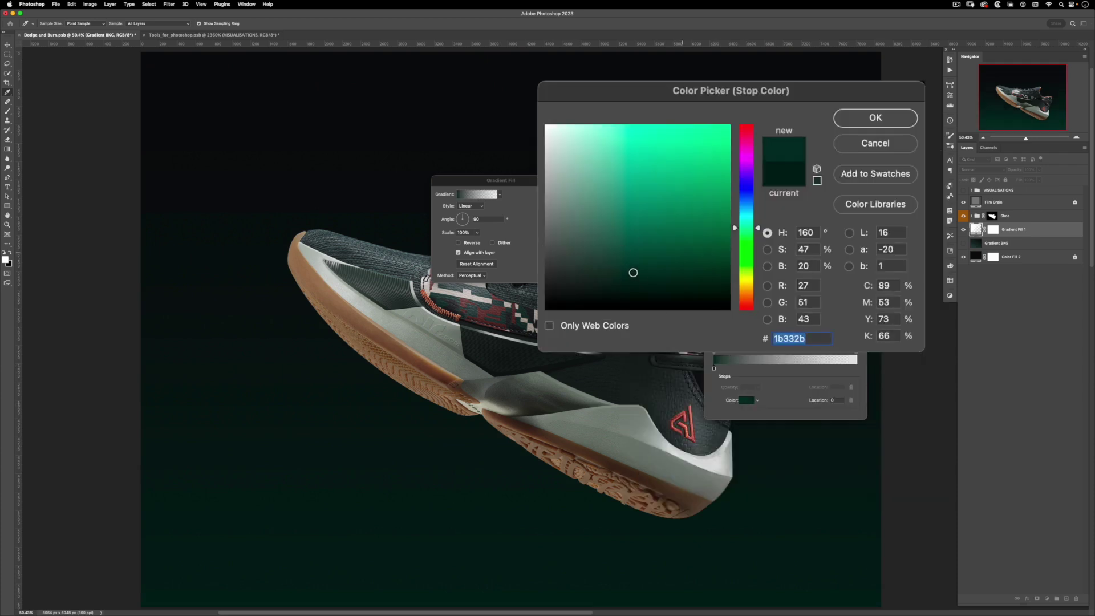
{"action": "left_click_drag", "start_coordinate": [651, 265], "coordinate": [630, 267]}
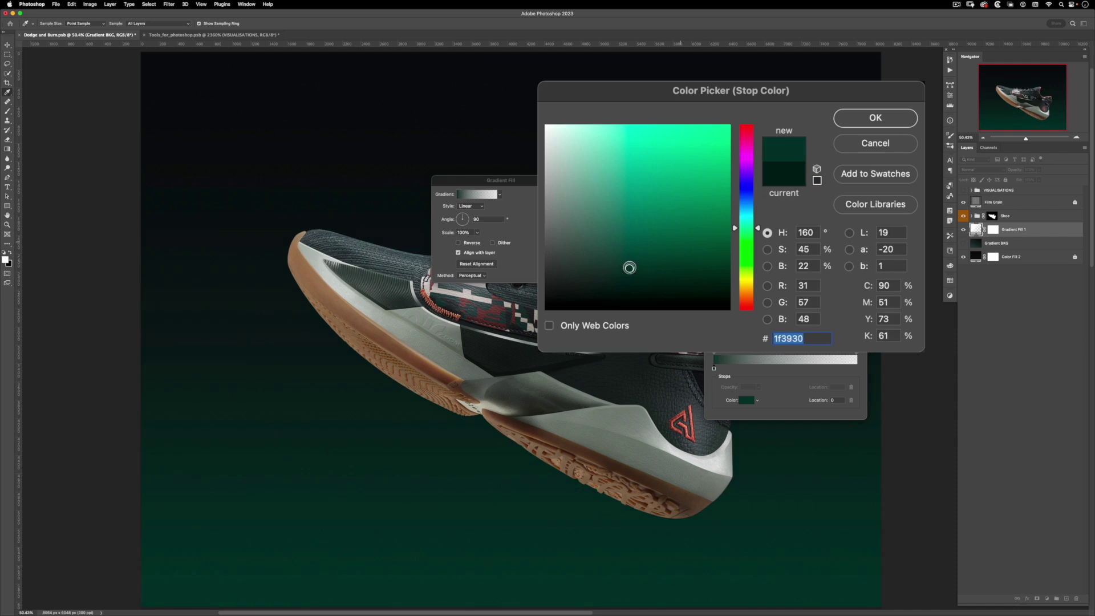
{"action": "left_click", "coordinate": [876, 119]}
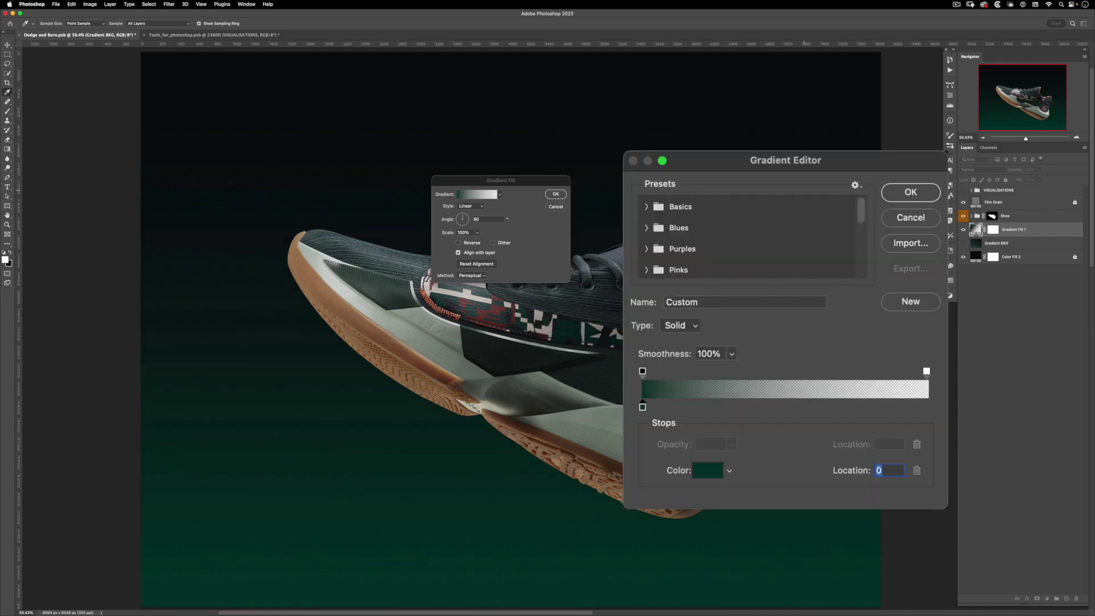
{"action": "left_click", "coordinate": [909, 194]}
Set the gradient fill's angle to 50 degrees and reopen its settings to check them
{"action": "type", "text": "5"}
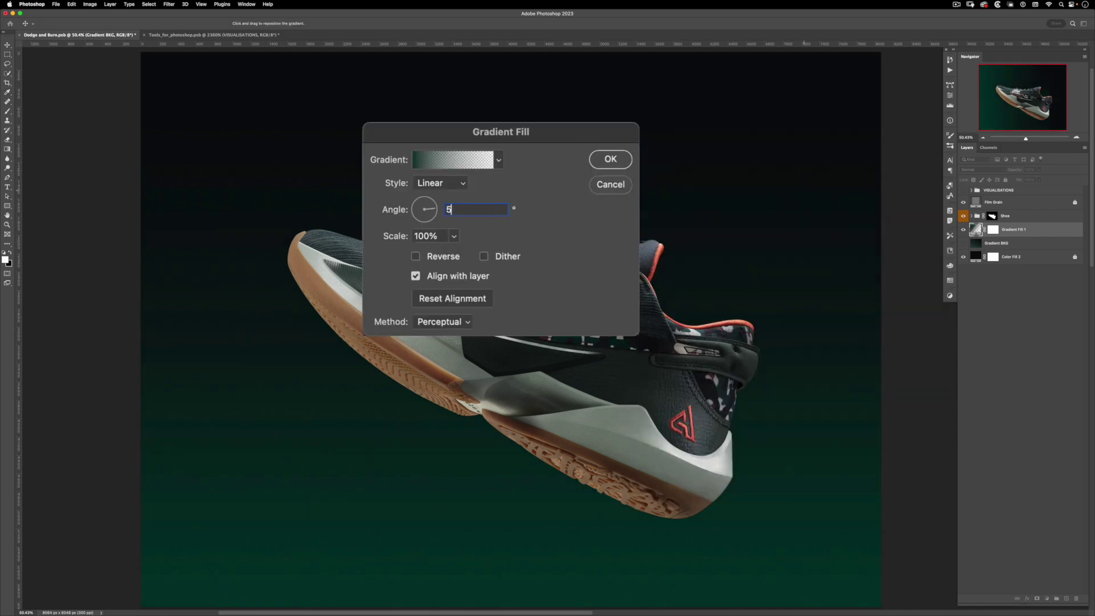
{"action": "type", "text": "0"}
{"action": "key", "text": "Return"}
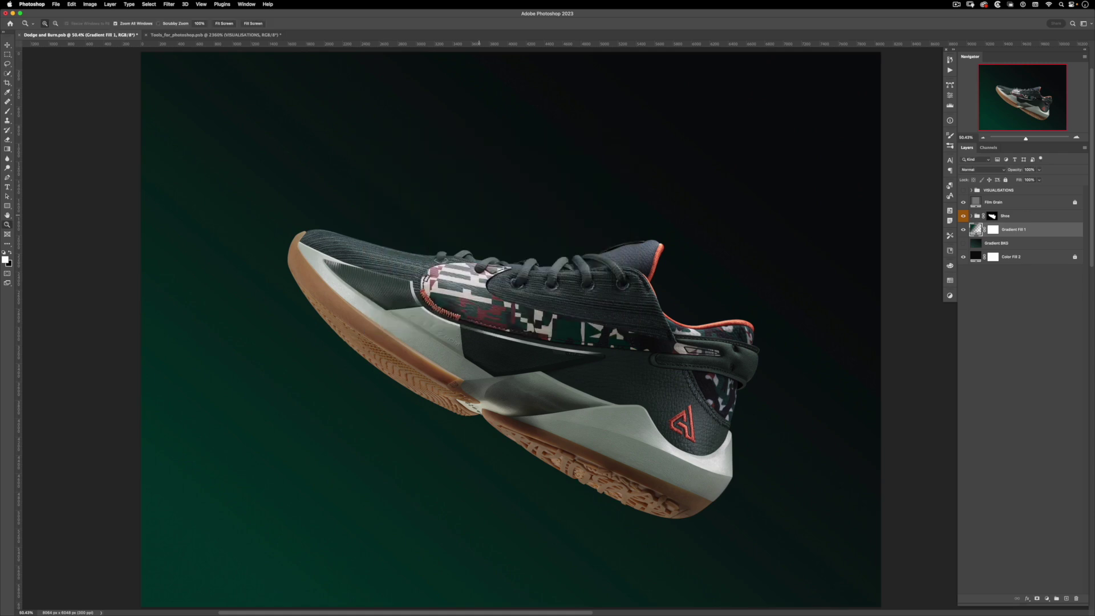
{"action": "double_click", "coordinate": [976, 229]}
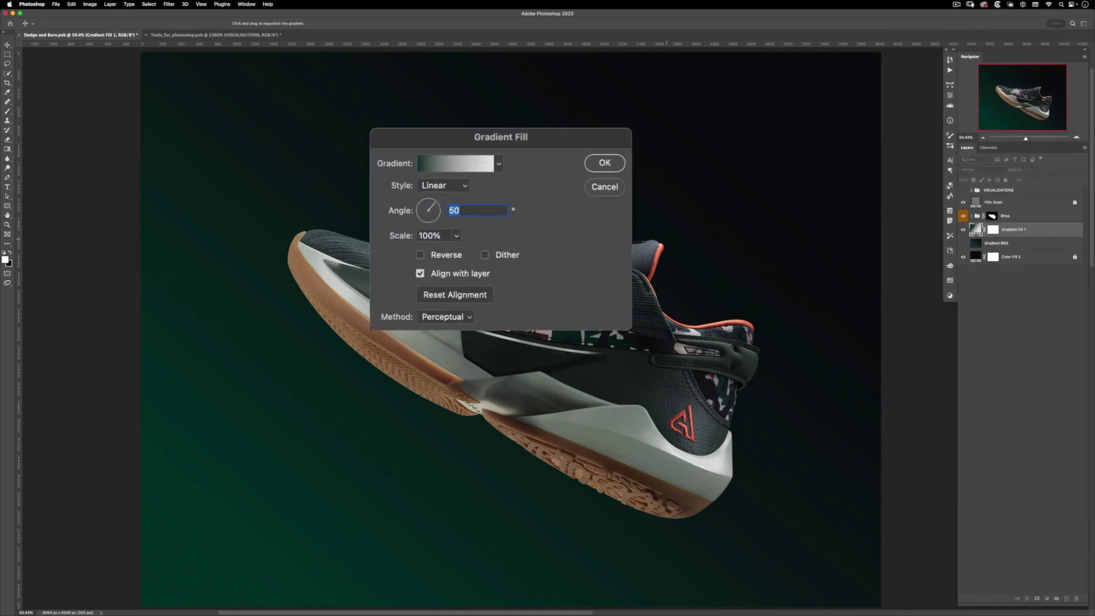
{"action": "left_click", "coordinate": [606, 161]}
Duplicate the Gradient Fill 1 layer, and place a copy of Color Fill 2 directly beneath the two gradient fills
{"action": "left_click", "coordinate": [541, 148], "text": "alt"}
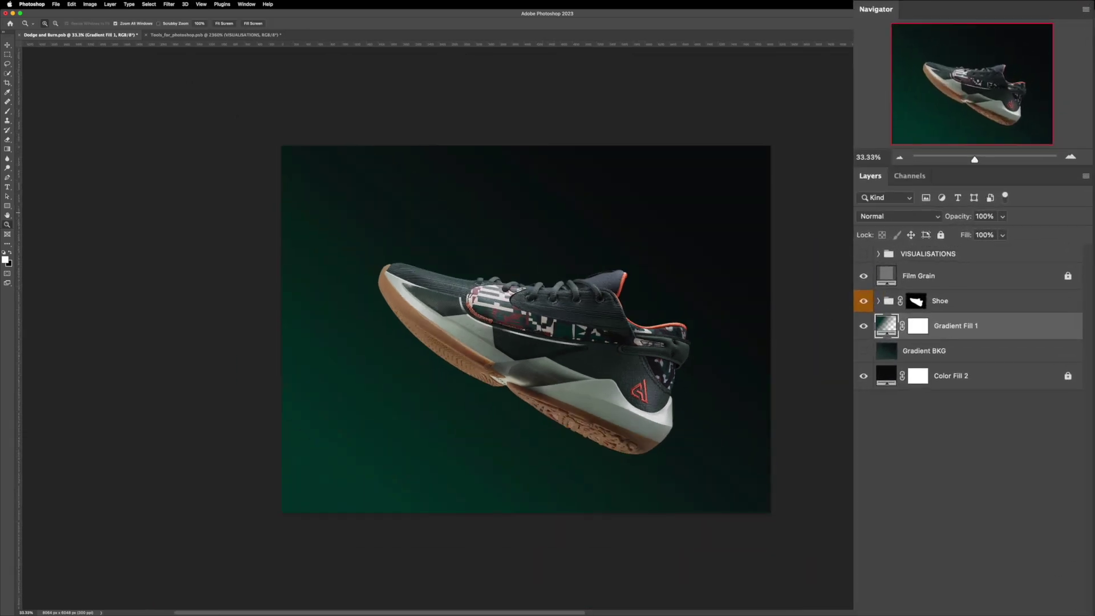
{"action": "key", "text": "ctrl+j"}
{"action": "left_click", "coordinate": [954, 385]}
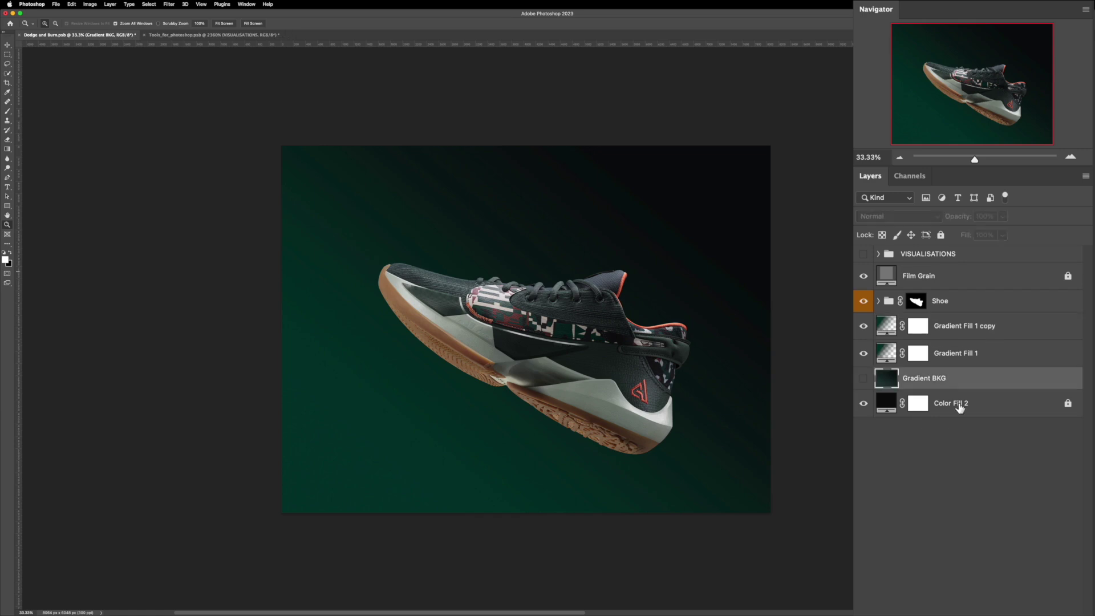
{"action": "left_click_drag", "start_coordinate": [962, 408], "coordinate": [946, 392]}
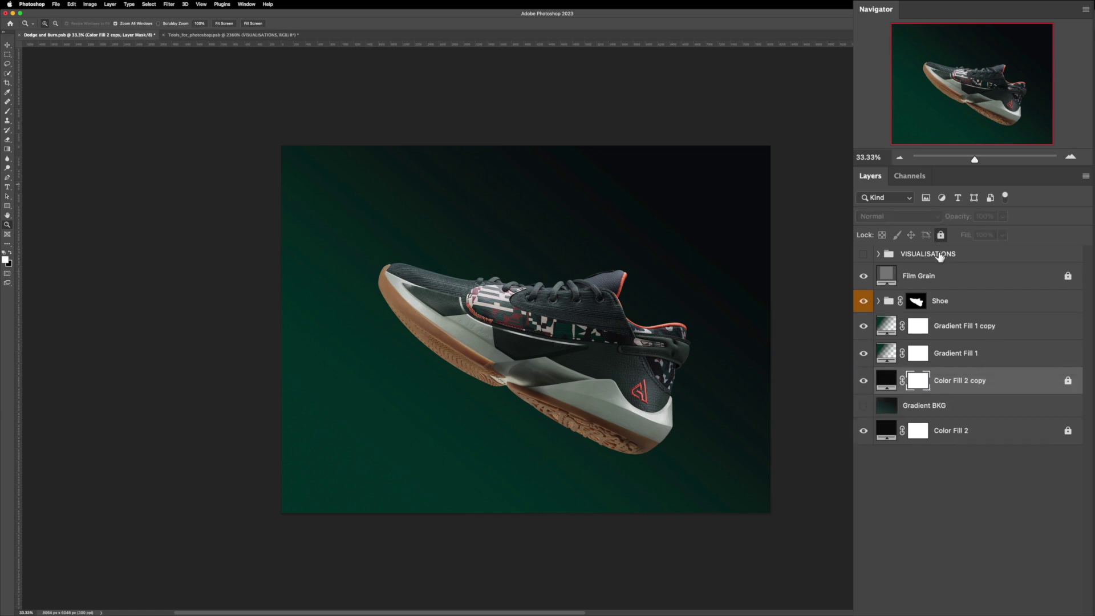
Unlock the Color Fill 2 copy and merge it with both gradient fill layers
{"action": "left_click", "coordinate": [959, 335], "text": "shift"}
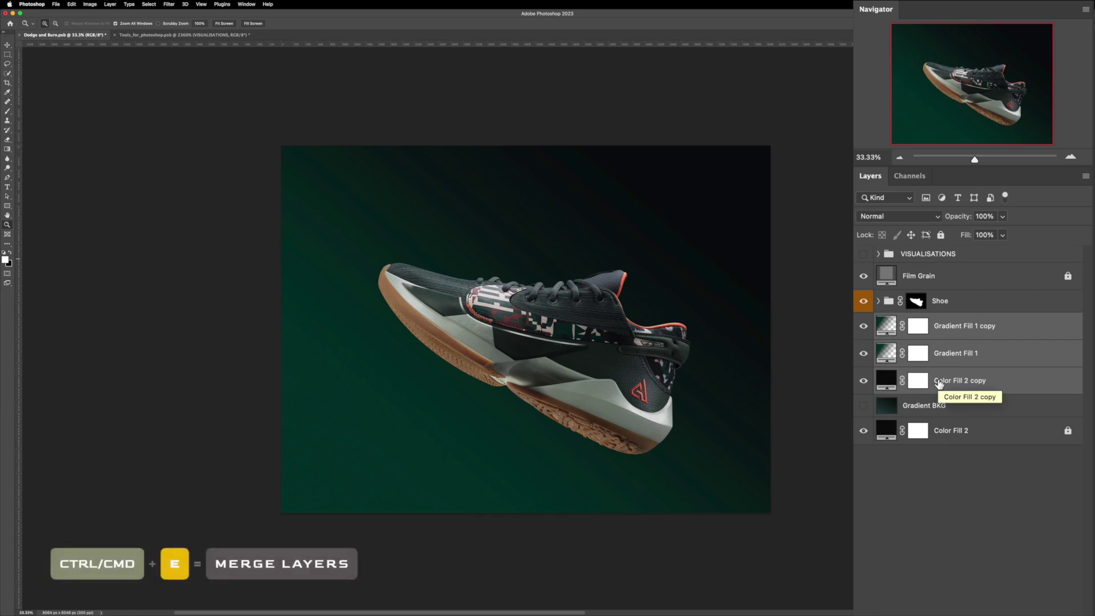
{"action": "key", "text": "ctrl+e"}
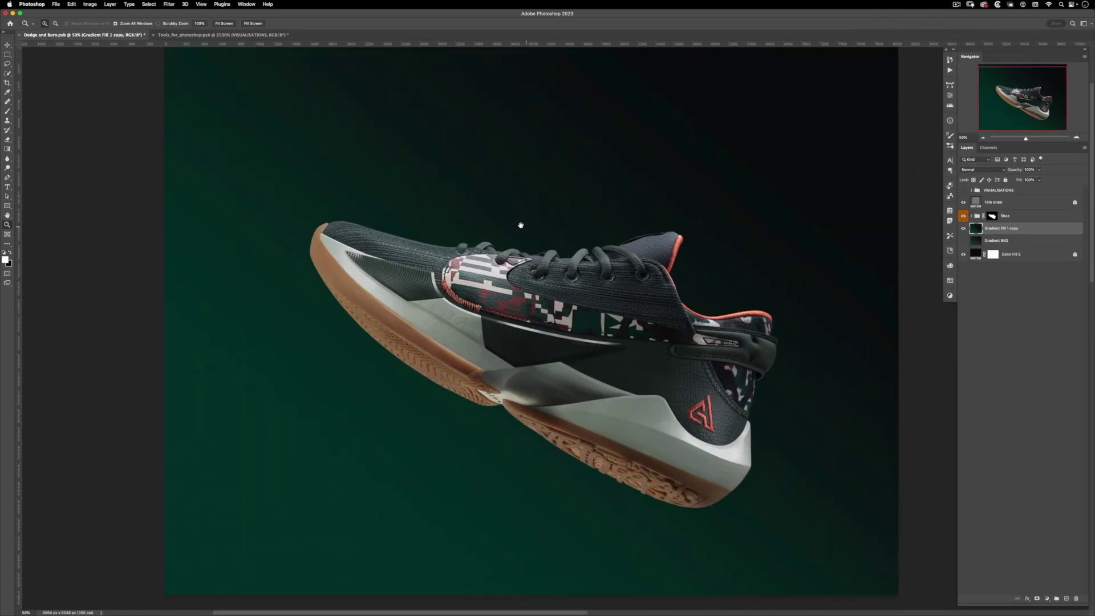
Examine the merged green gradient background around the shoe for banding, both up close and at full view
{"action": "left_click_drag", "start_coordinate": [520, 225], "coordinate": [493, 213]}
{"action": "left_click", "coordinate": [492, 212], "text": "alt"}
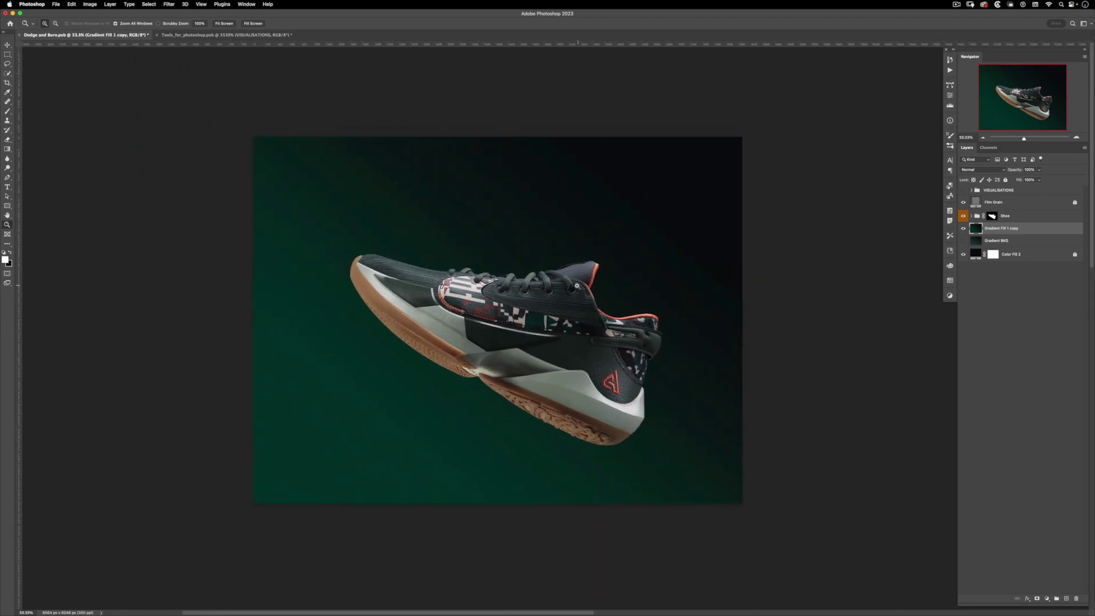
{"action": "left_click", "coordinate": [408, 385]}
{"action": "left_click", "coordinate": [409, 385]}
{"action": "left_click", "coordinate": [407, 381]}
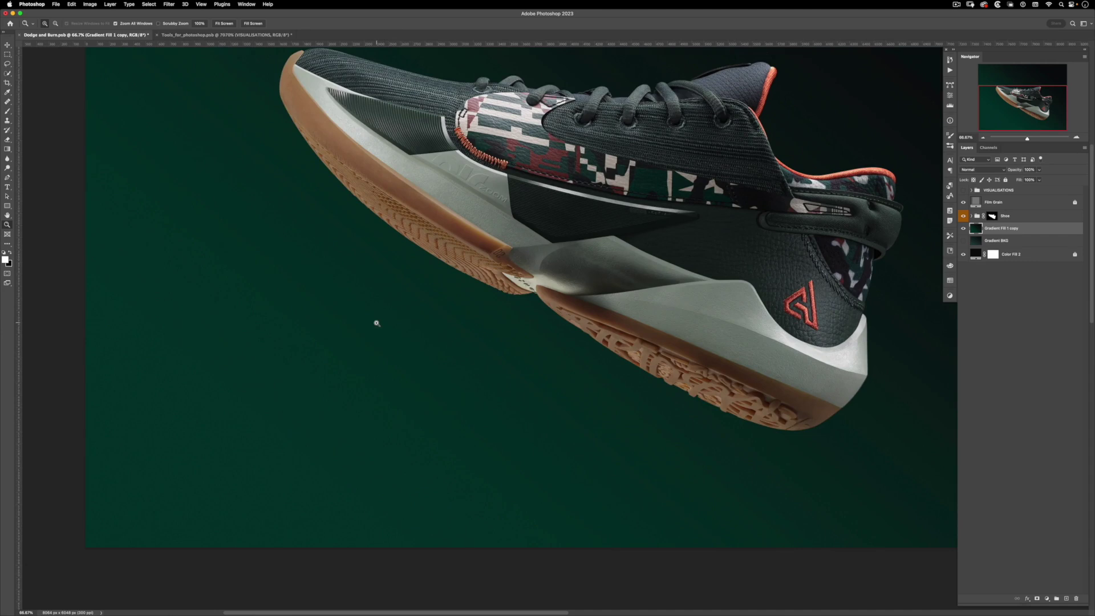
{"action": "left_click", "coordinate": [376, 324], "text": "alt"}
{"action": "left_click", "coordinate": [376, 325], "text": "alt"}
{"action": "scroll", "coordinate": [591, 258], "scroll_direction": "right", "scroll_amount": 2}
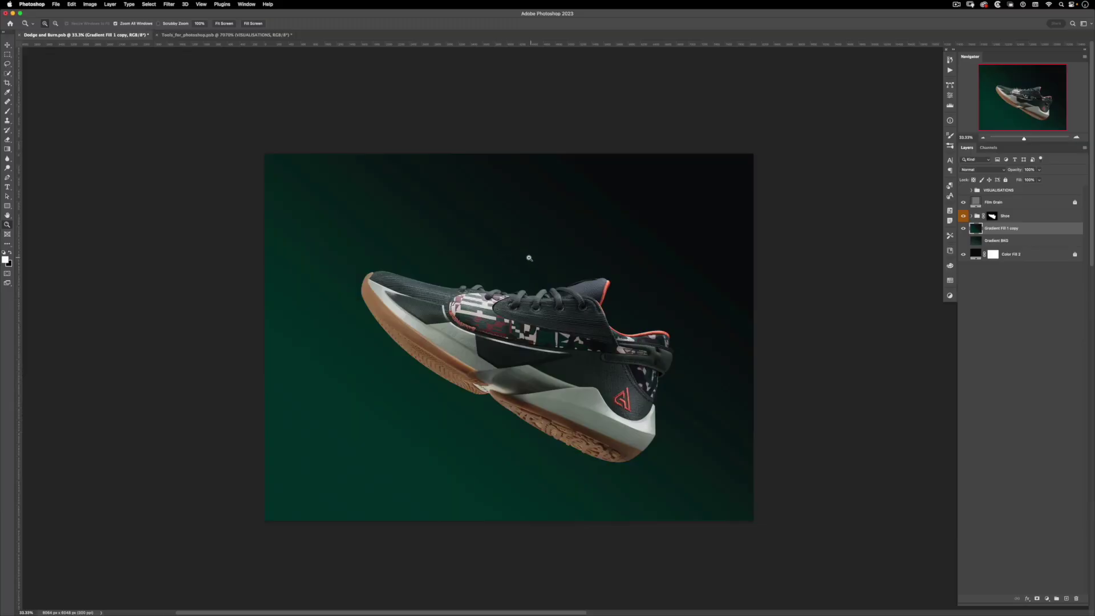
{"action": "left_click_drag", "start_coordinate": [529, 258], "coordinate": [541, 279]}
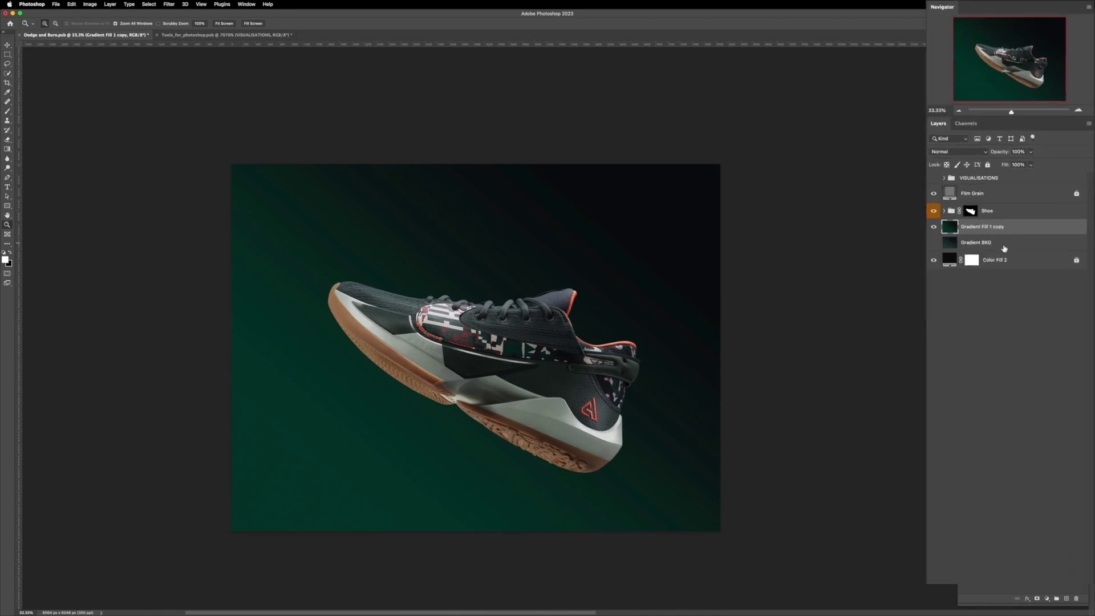
Compare the merged gradient background with the original Gradient BKG layer by switching their visibility
{"action": "left_click", "coordinate": [913, 257]}
{"action": "left_click", "coordinate": [914, 272]}
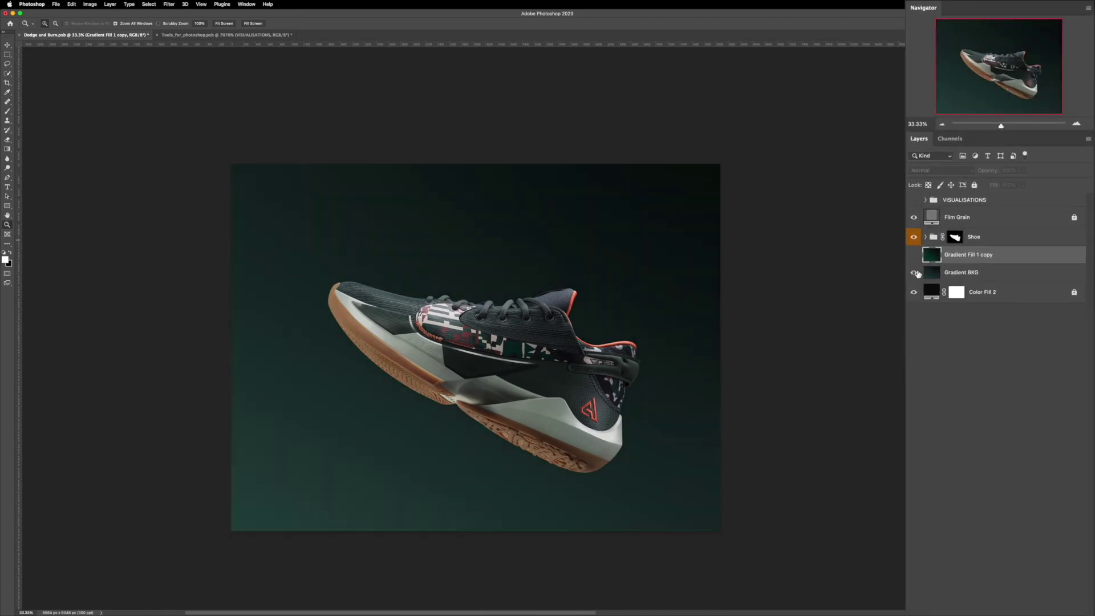
{"action": "left_click", "coordinate": [914, 255]}
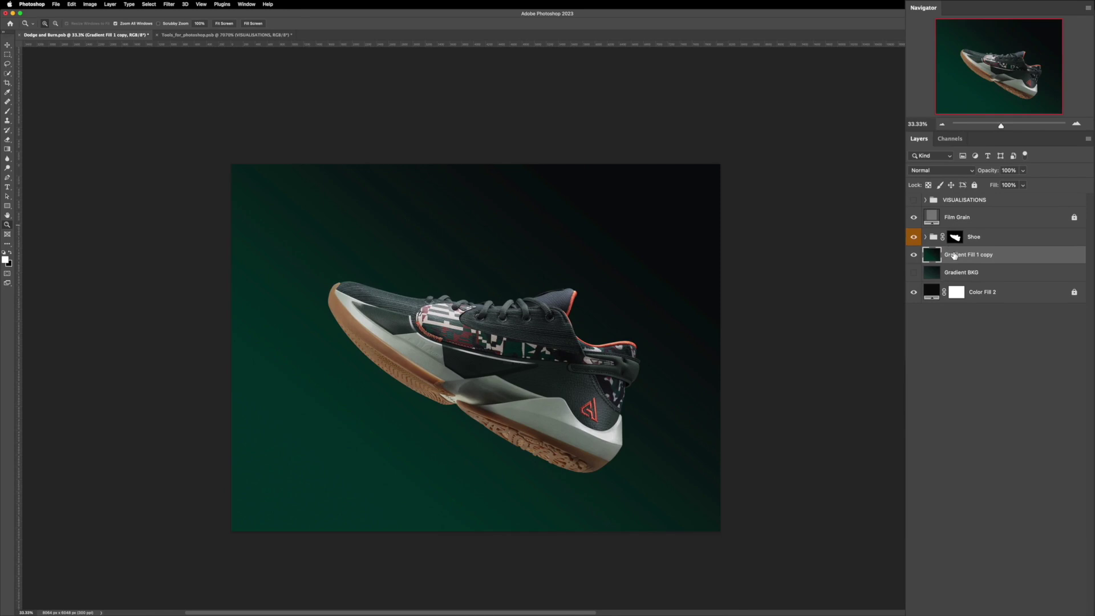
Reduce the saturation of the Gradient Fill 1 copy layer to -29 with Hue/Saturation
{"action": "key", "text": "ctrl+u"}
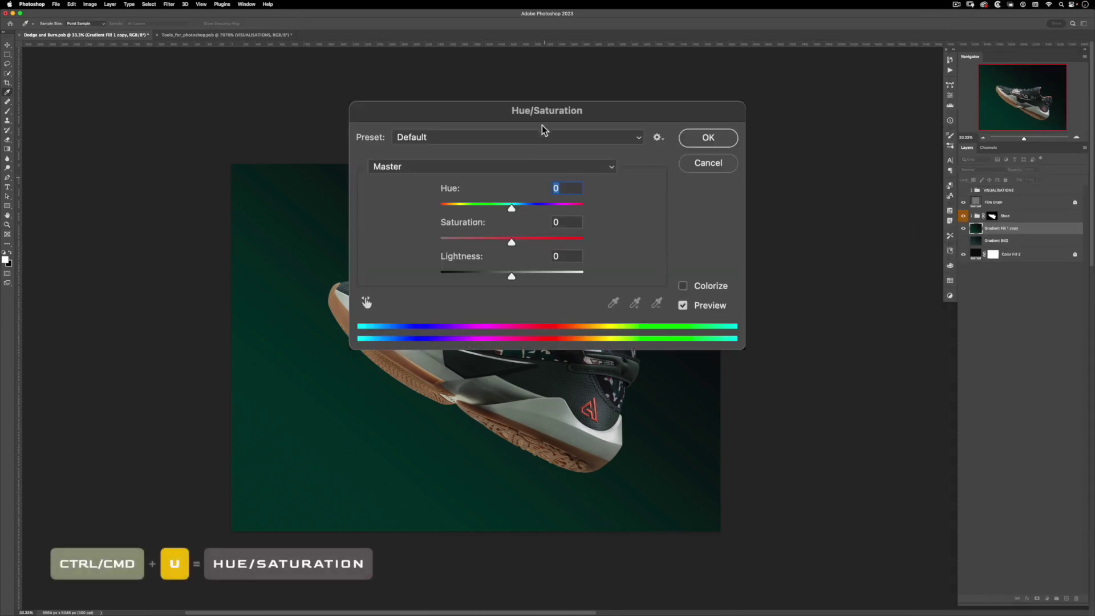
{"action": "left_click_drag", "start_coordinate": [542, 124], "coordinate": [681, 41]}
{"action": "left_click_drag", "start_coordinate": [651, 157], "coordinate": [630, 159]}
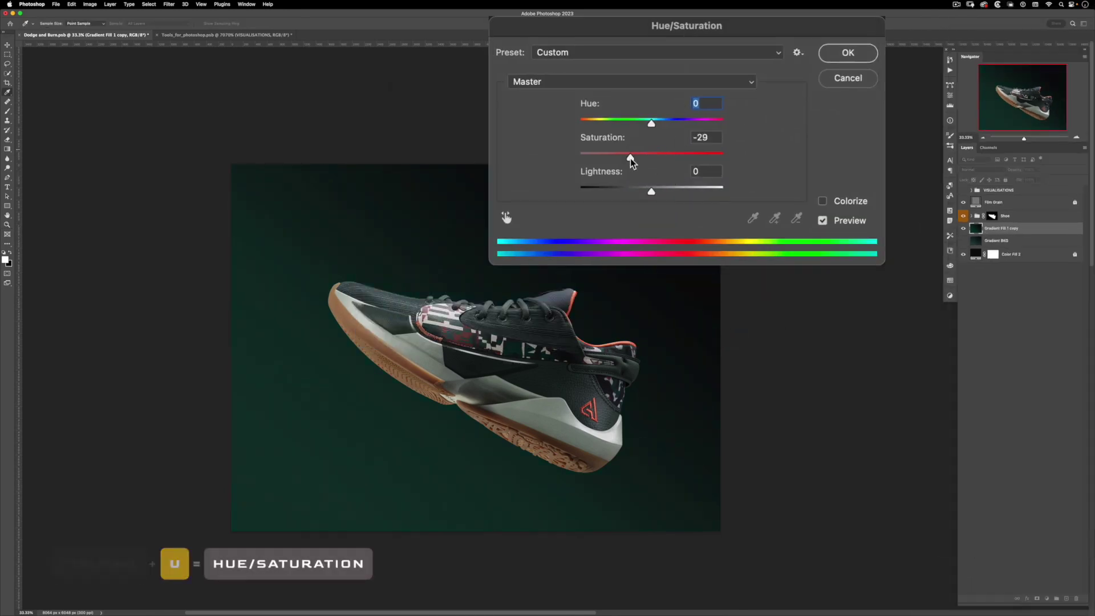
{"action": "left_click", "coordinate": [848, 53]}
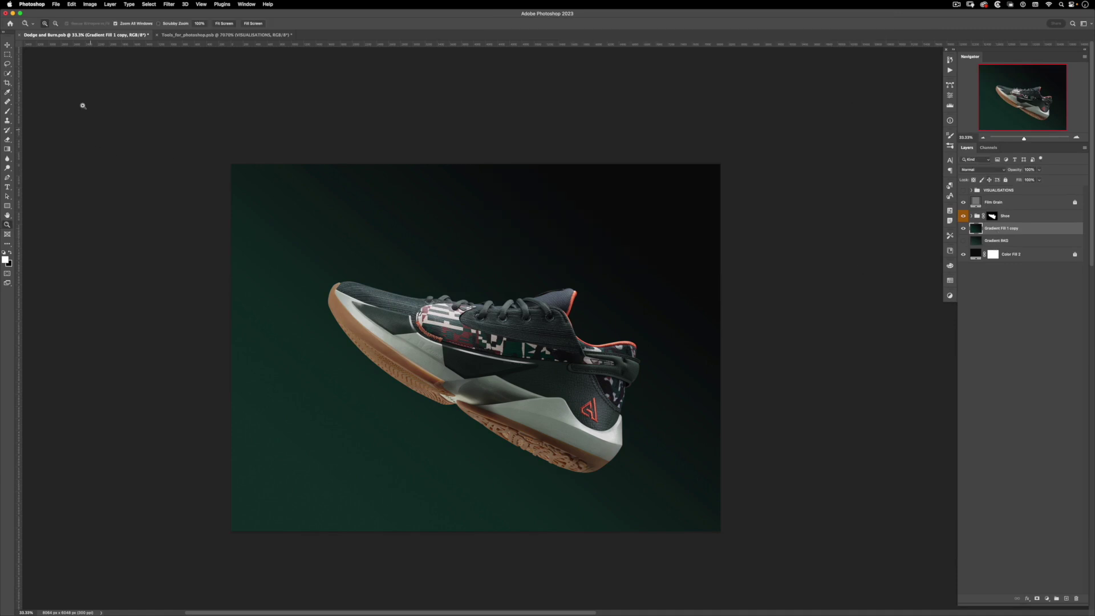
Apply a Gaussian Blur with a 1000-pixel radius to the Gradient Fill 1 copy layer
{"action": "left_click", "coordinate": [169, 6]}
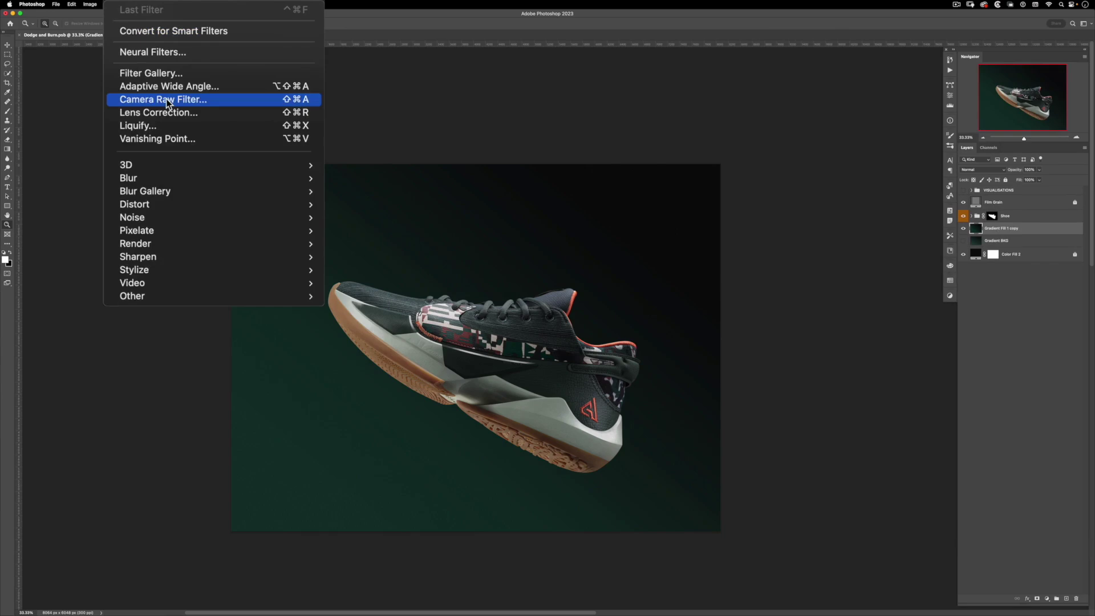
{"action": "key", "text": "Escape"}
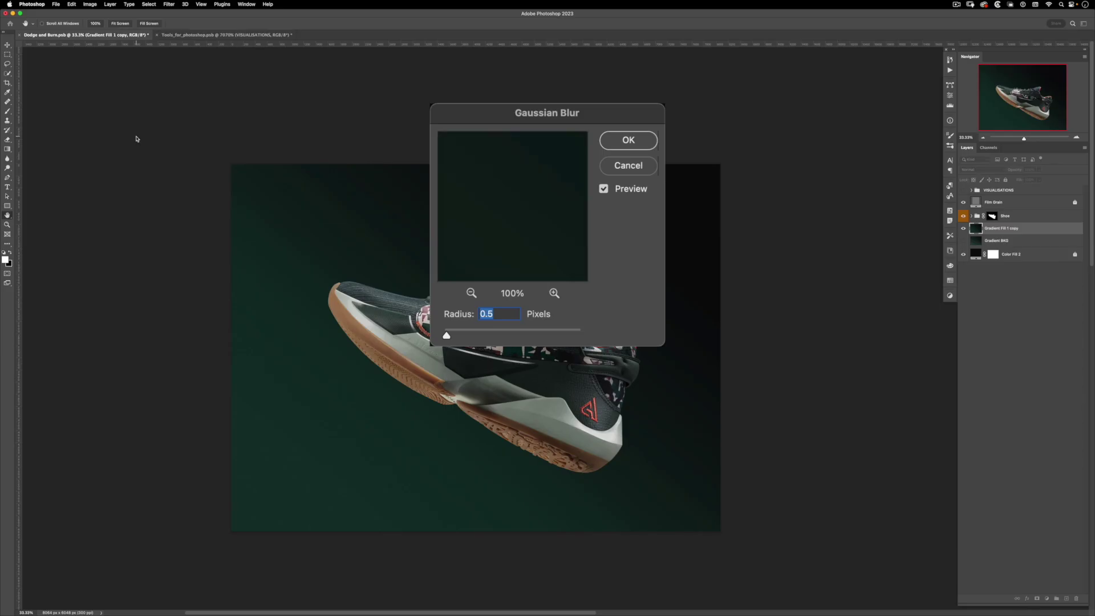
{"action": "type", "text": "1000"}
{"action": "key", "text": "Return"}
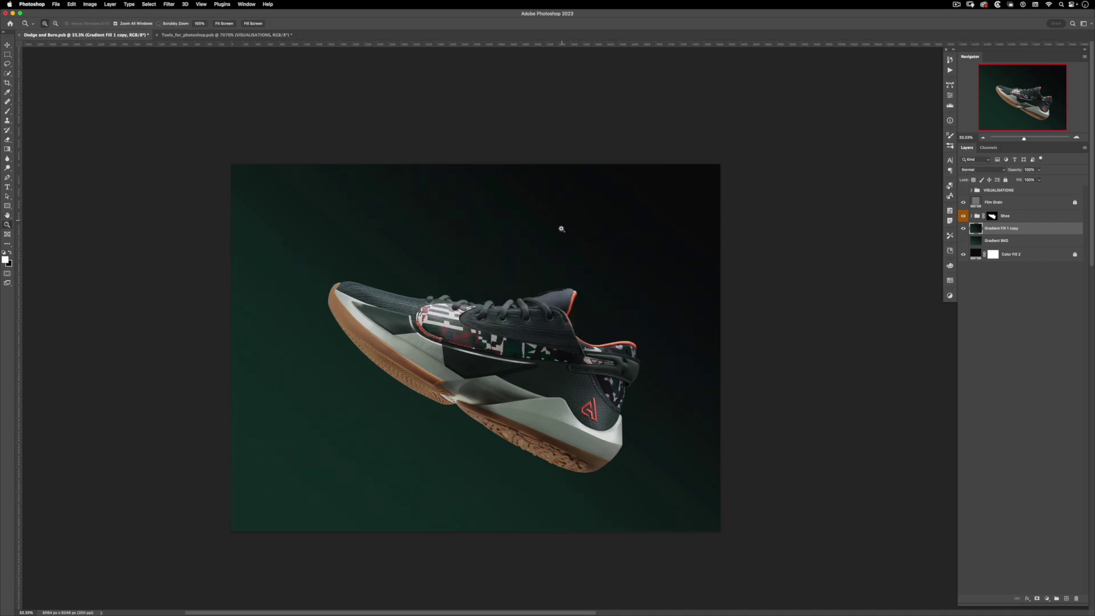
{"action": "scroll", "coordinate": [564, 219], "scroll_direction": "left", "scroll_amount": 3}
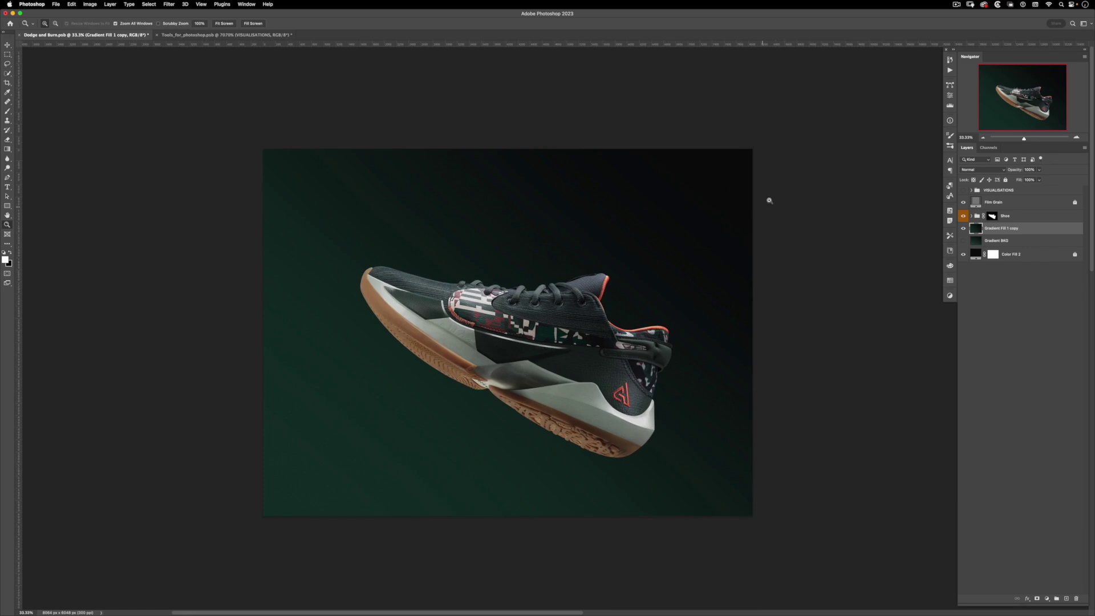
Reapply the 1000-pixel Gaussian Blur to the Gradient Fill 1 copy layer and add 1% uniform noise
{"action": "key", "text": "alt+super+f"}
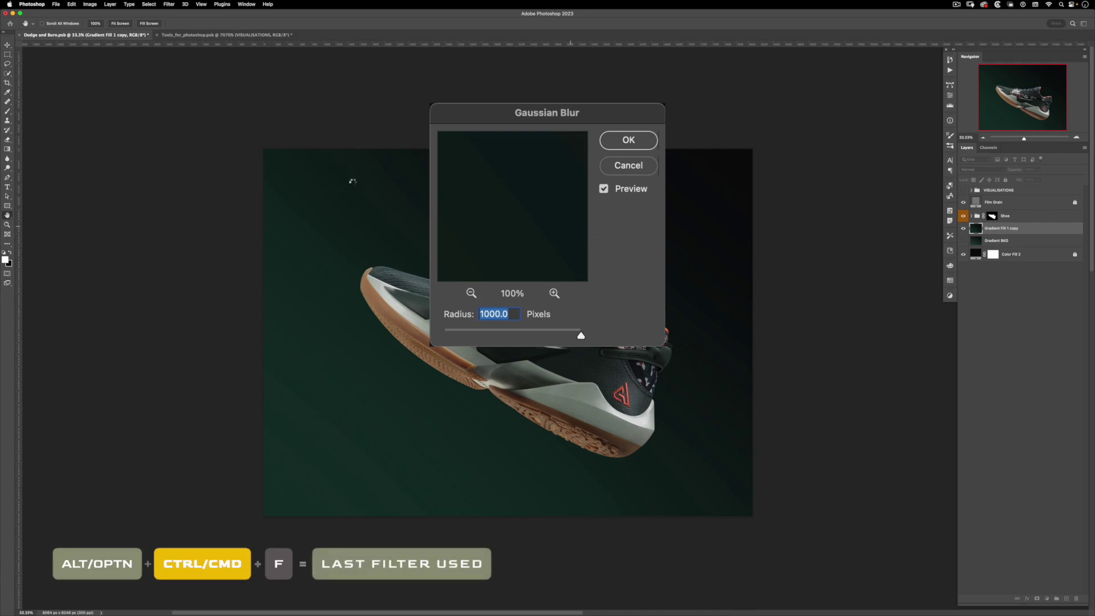
{"action": "key", "text": "Return"}
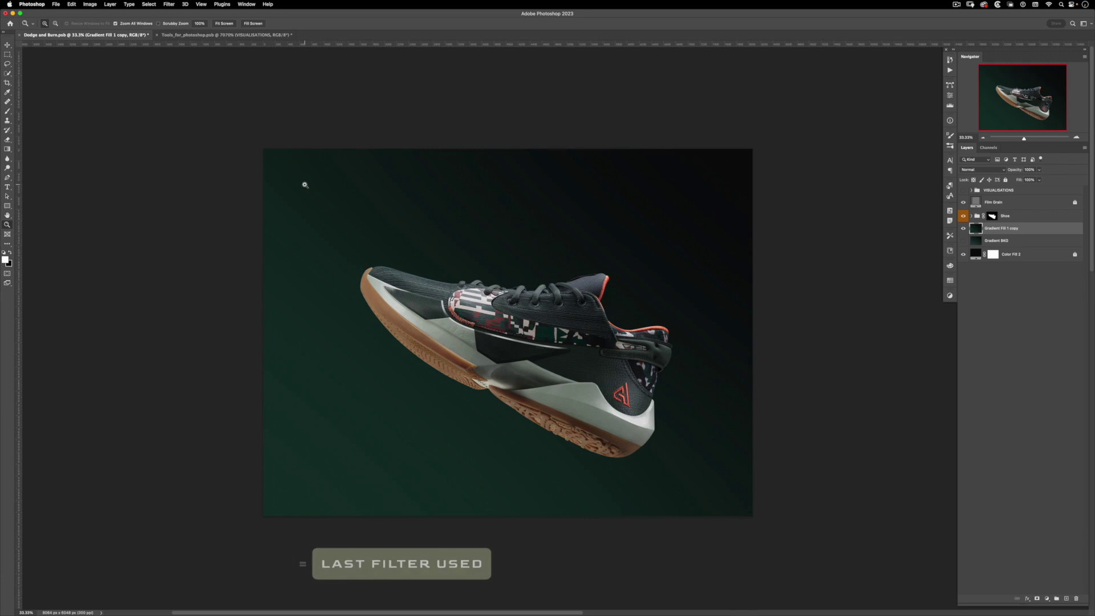
{"action": "key", "text": "f"}
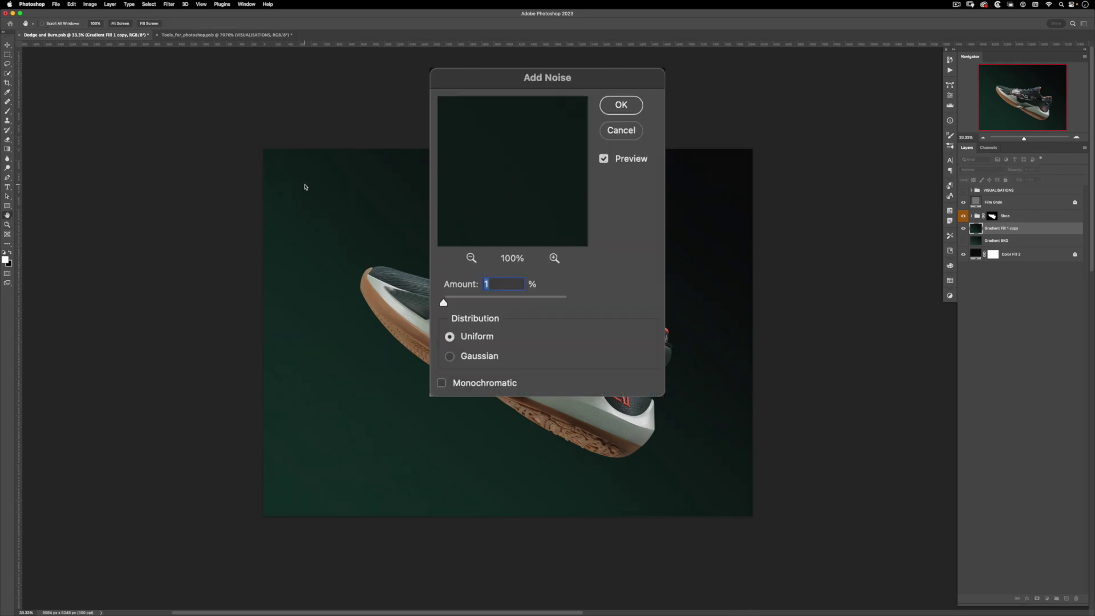
{"action": "key", "text": "Escape"}
{"action": "key", "text": "z"}
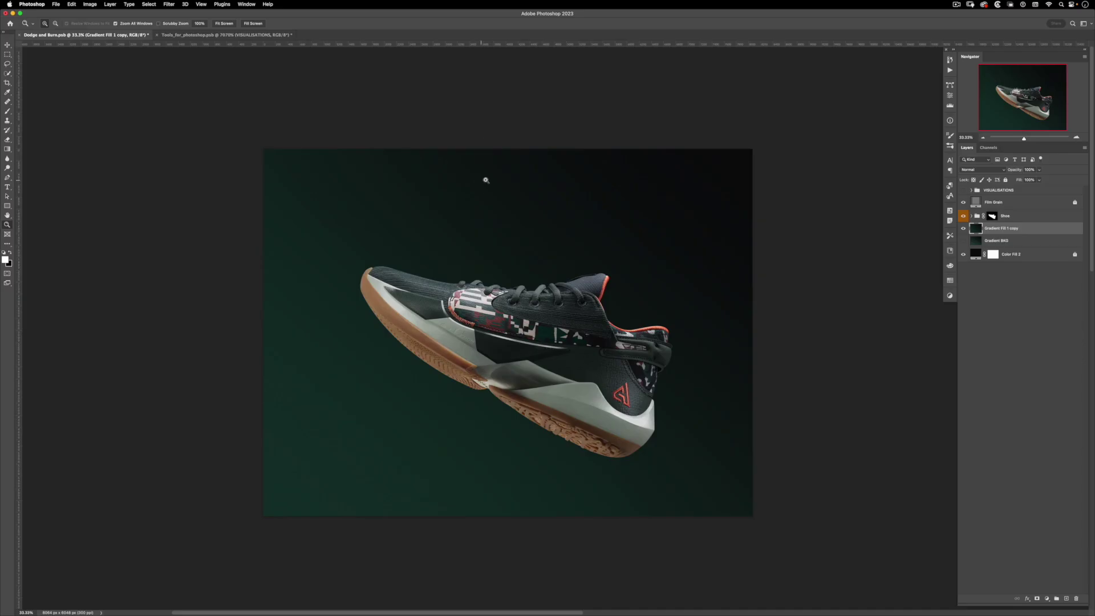
Apply a Filter Gallery effect to the Gradient Fill 1 copy layer and inspect the background below the shoe up close
{"action": "left_click", "coordinate": [169, 4]}
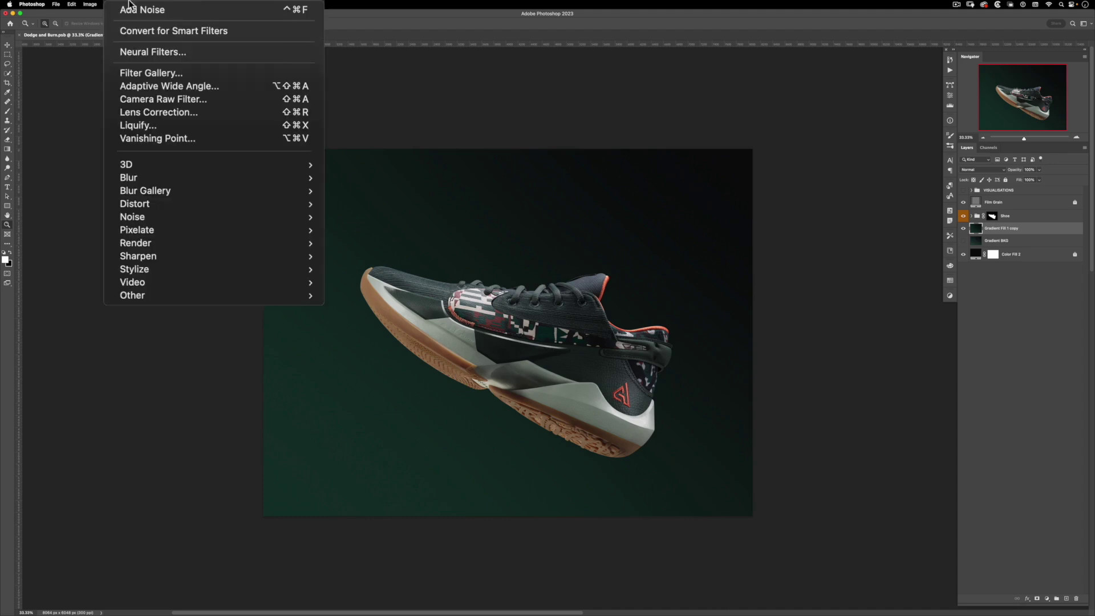
{"action": "left_click", "coordinate": [177, 74]}
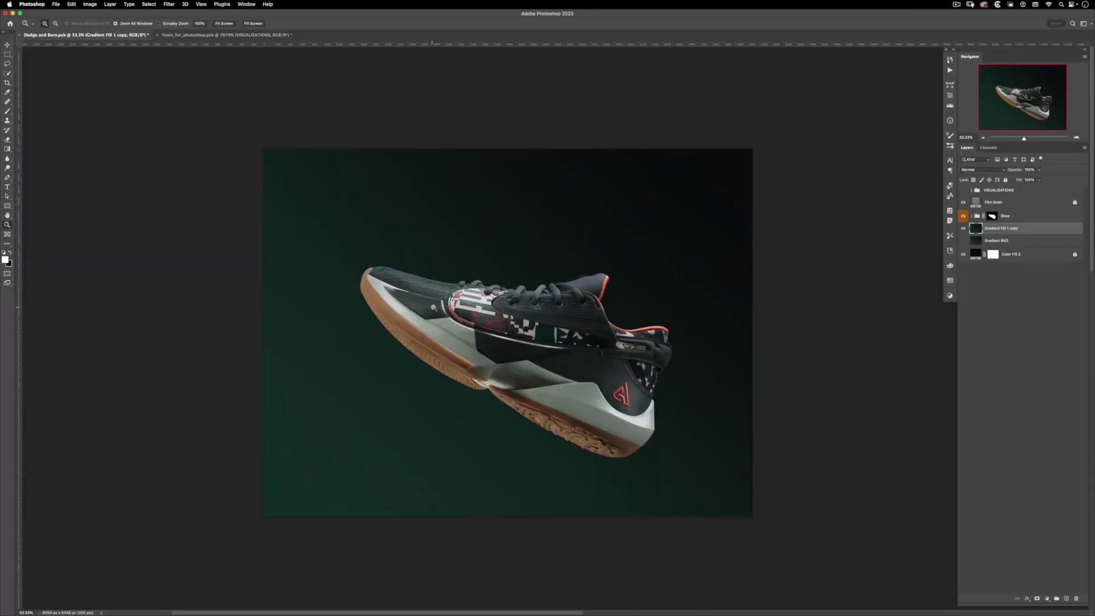
{"action": "left_click", "coordinate": [414, 342]}
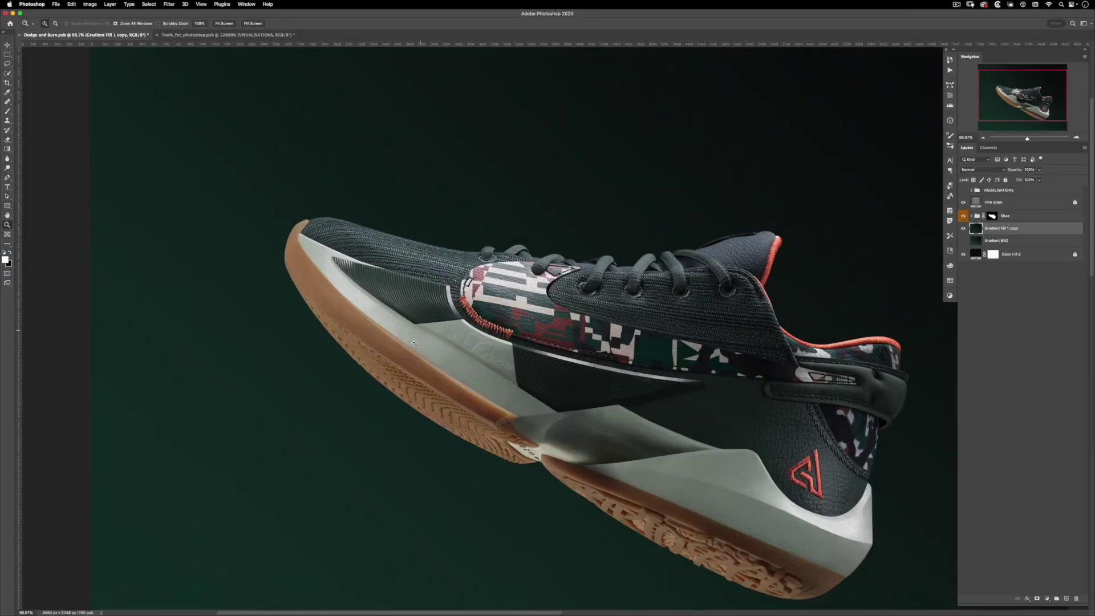
{"action": "scroll", "coordinate": [414, 343], "scroll_direction": "down", "scroll_amount": 8}
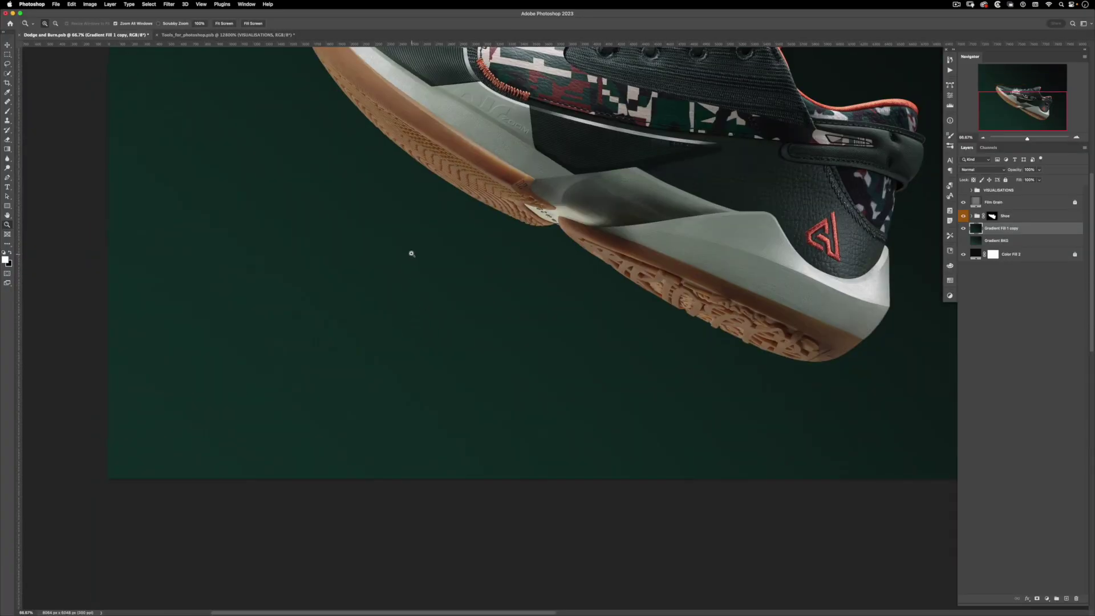
{"action": "left_click", "coordinate": [411, 253]}
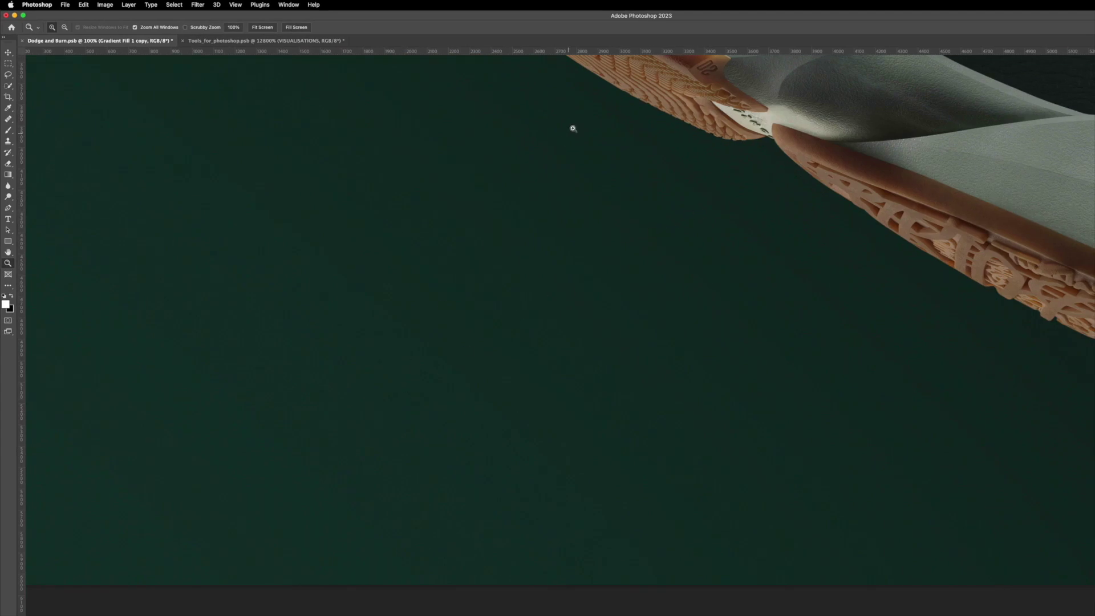
{"action": "left_click", "coordinate": [439, 280], "text": "alt"}
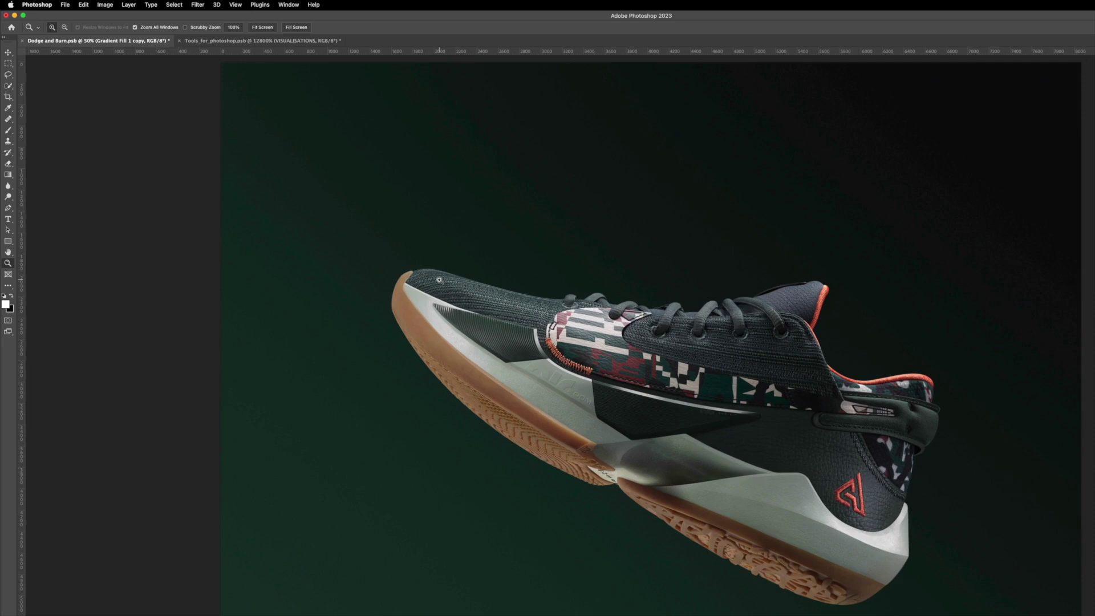
Examine the filtered green gradient for banding around the sole, both close up and at full view
{"action": "left_click", "coordinate": [200, 5]}
{"action": "key", "text": "Escape"}
{"action": "left_click", "coordinate": [701, 245], "text": "alt"}
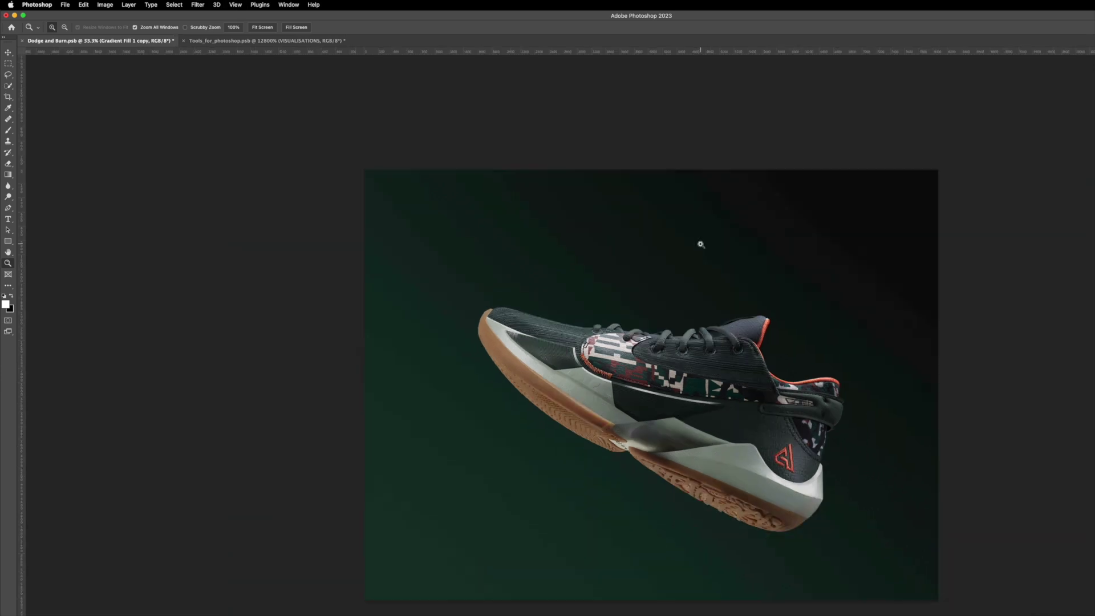
{"action": "scroll", "coordinate": [607, 305], "scroll_direction": "right", "scroll_amount": 3}
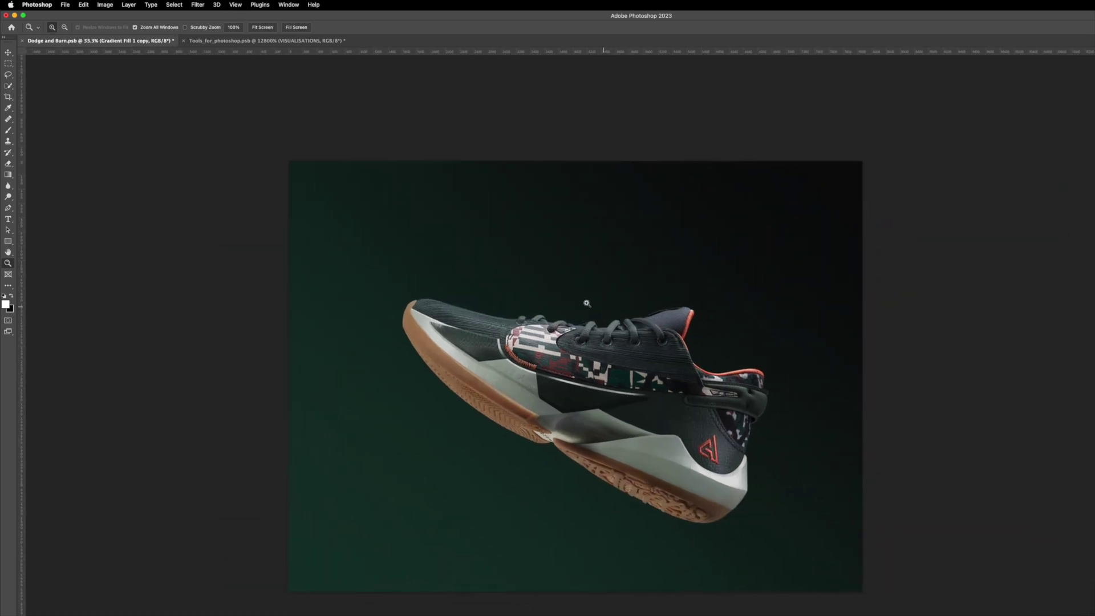
{"action": "left_click", "coordinate": [198, 4]}
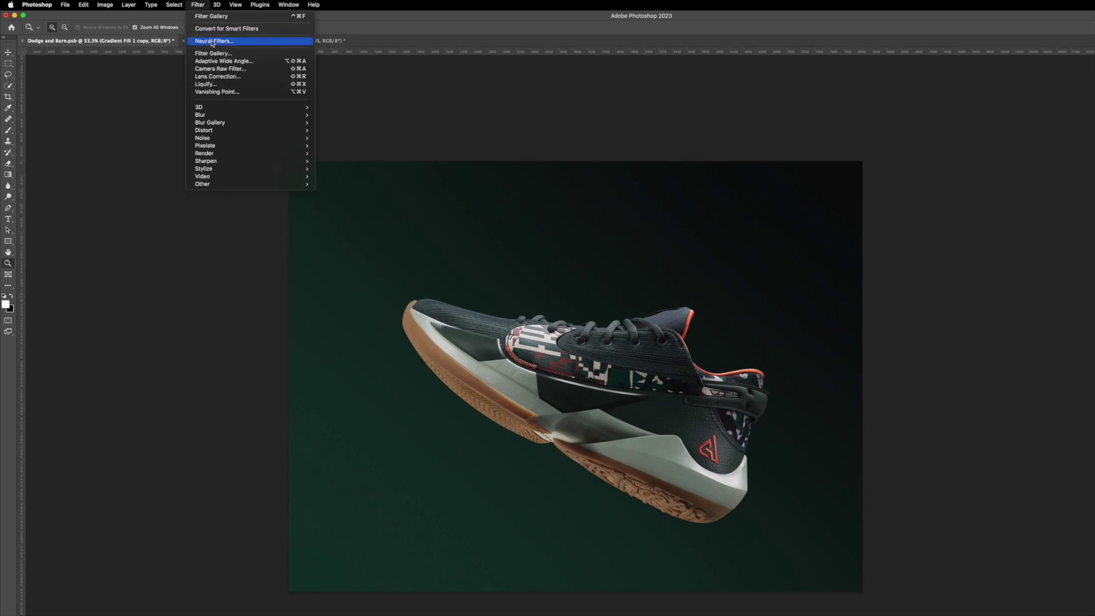
{"action": "key", "text": "Escape"}
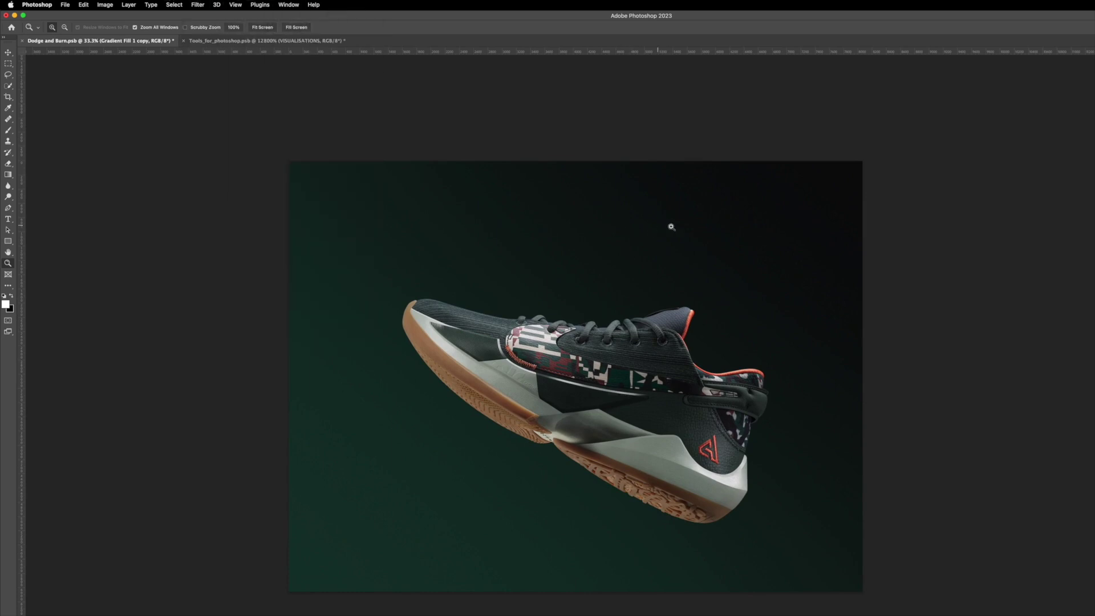
{"action": "scroll", "coordinate": [652, 226], "scroll_direction": "up", "scroll_amount": 6}
{"action": "left_click_drag", "start_coordinate": [369, 586], "coordinate": [679, 115]}
{"action": "left_click_drag", "start_coordinate": [449, 363], "coordinate": [542, 328]}
{"action": "left_click_drag", "start_coordinate": [570, 190], "coordinate": [444, 331]}
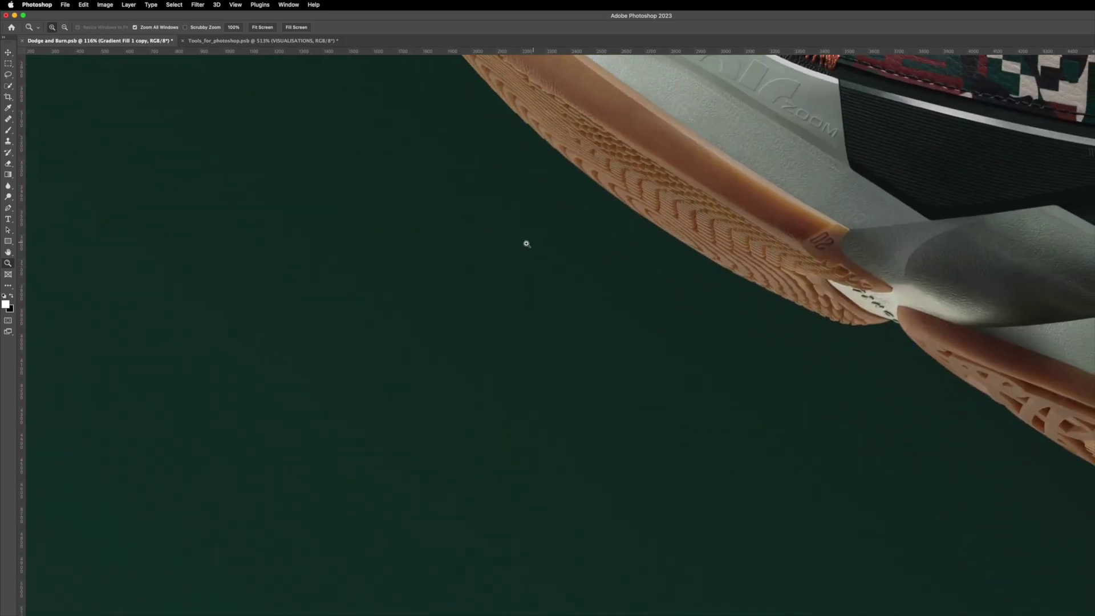
{"action": "scroll", "coordinate": [526, 247], "scroll_direction": "down", "scroll_amount": 4}
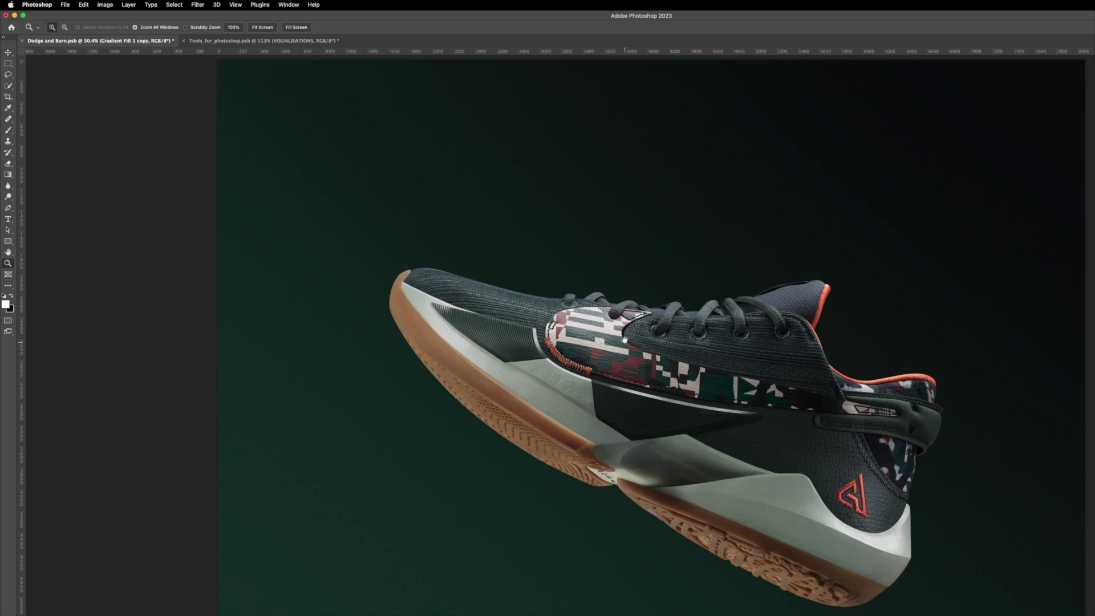
{"action": "left_click", "coordinate": [196, 5]}
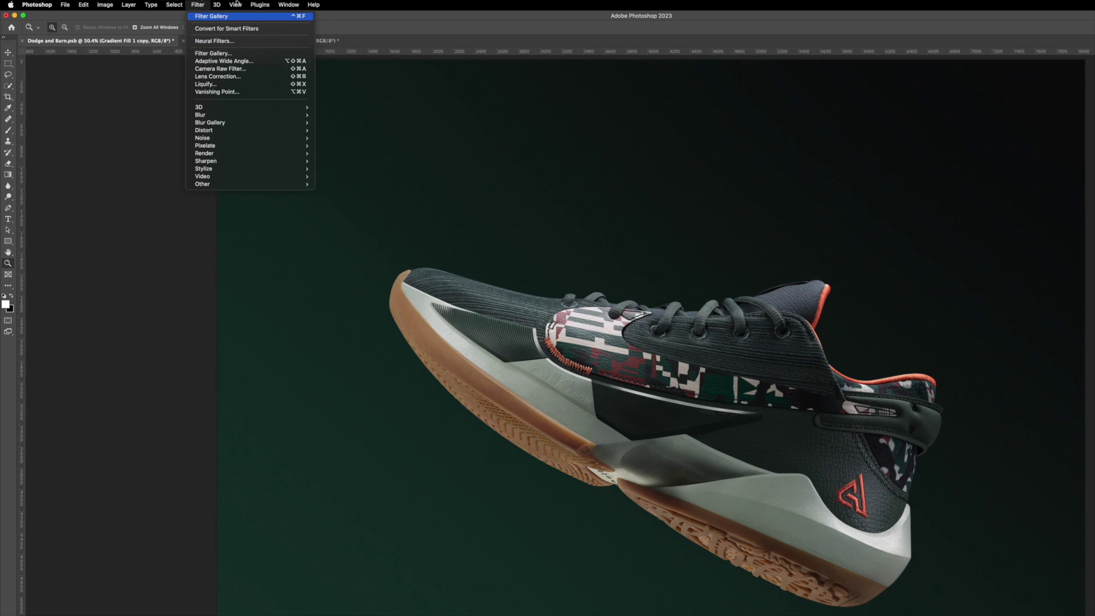
{"action": "key", "text": "Escape"}
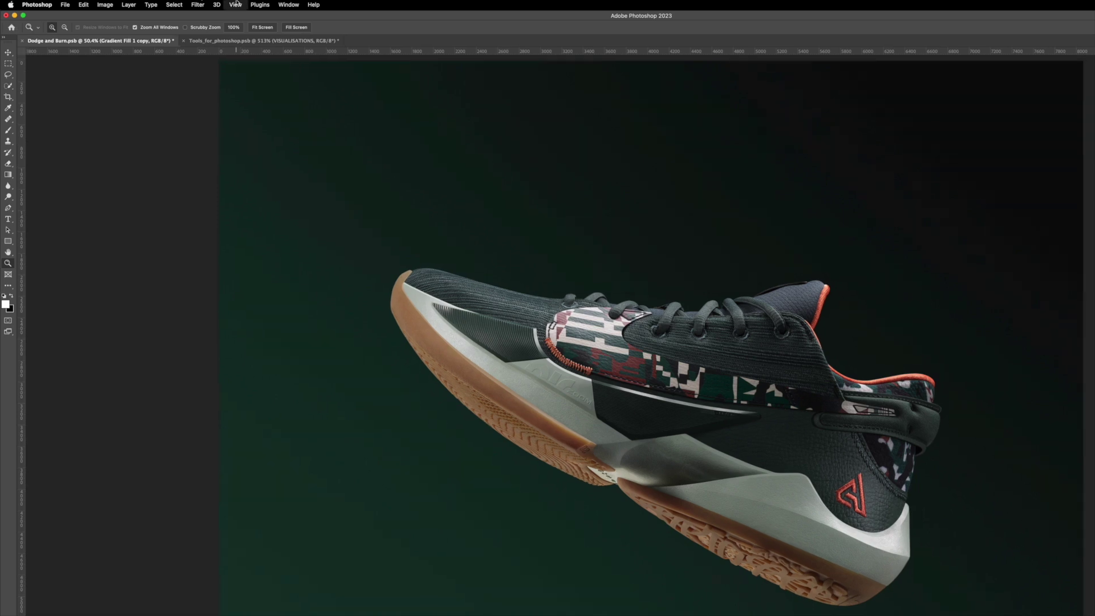
{"action": "key", "text": "super+minus"}
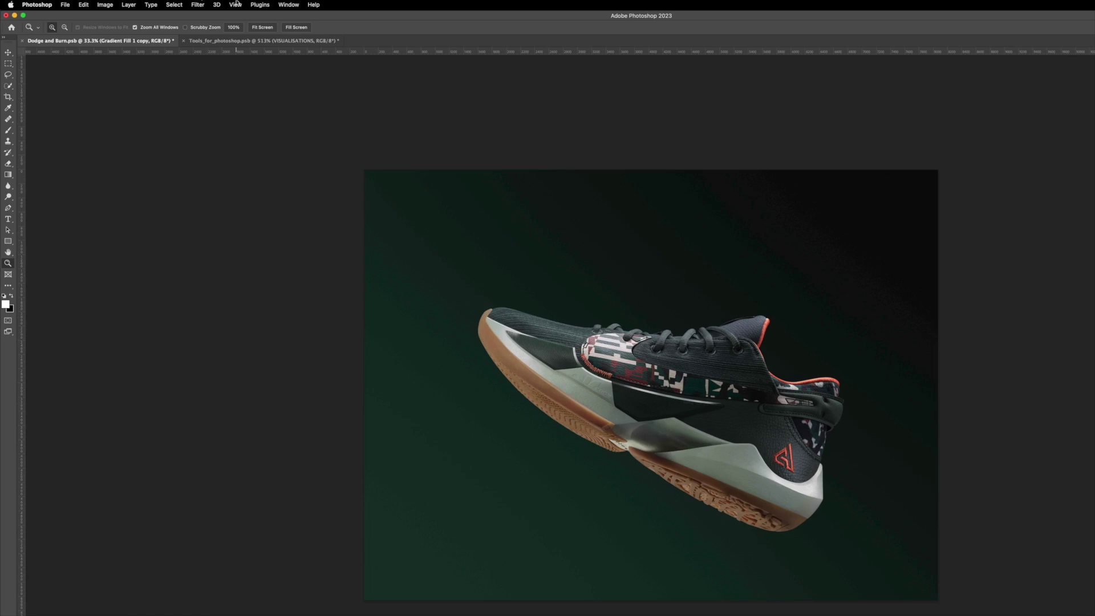
Add 1% uniform noise to the Gradient Fill 1 copy layer and soften it with a 0.8-pixel Gaussian Blur
{"action": "key", "text": "super+alt+f"}
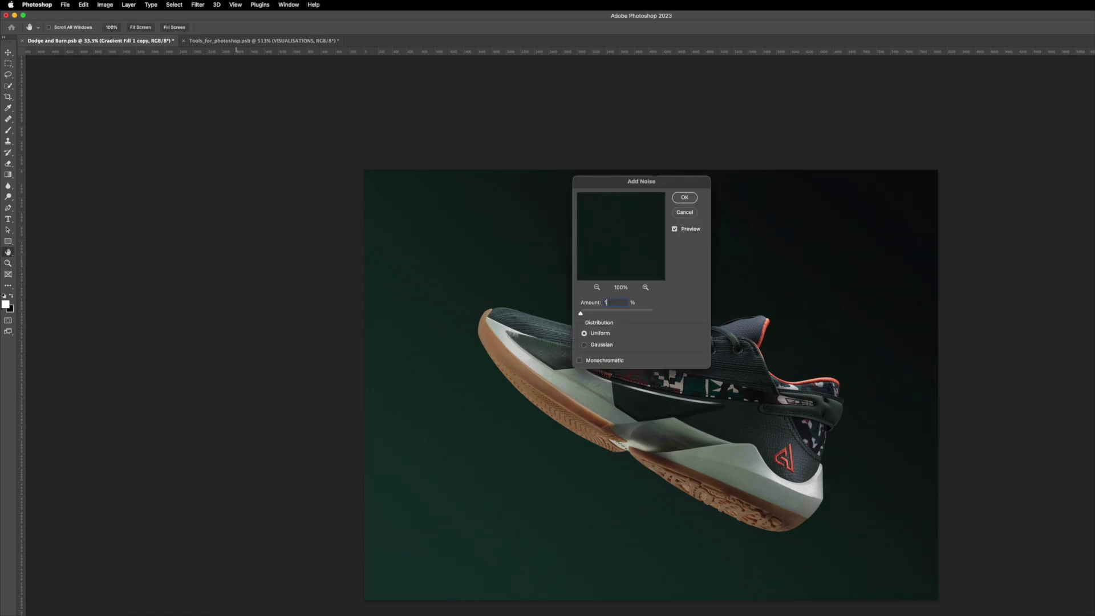
{"action": "key", "text": "Return"}
{"action": "key", "text": "z"}
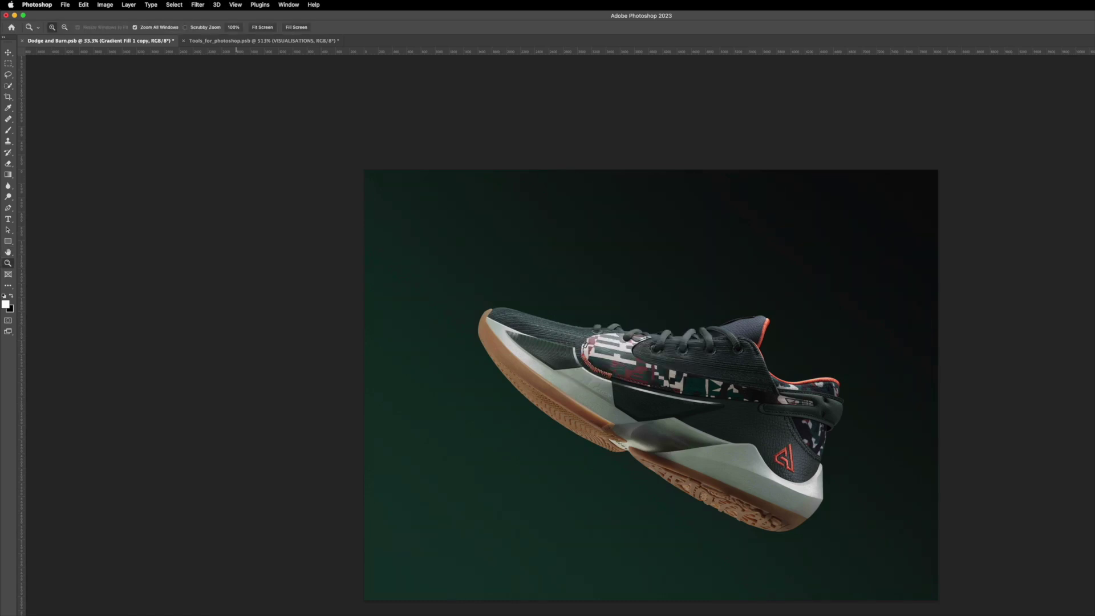
{"action": "key", "text": "super+alt+f"}
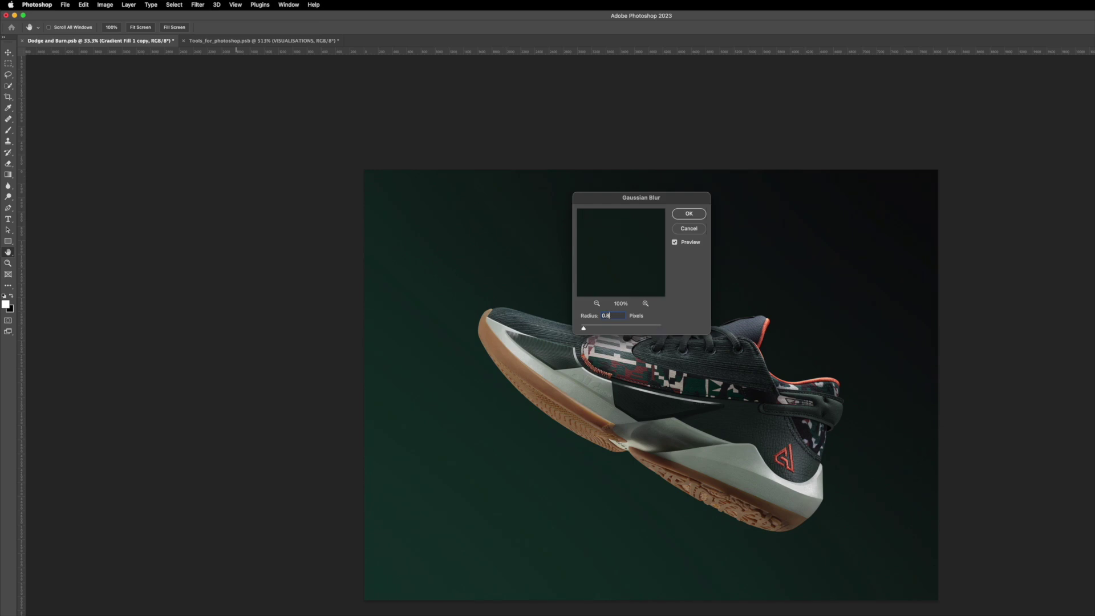
{"action": "key", "text": "Return"}
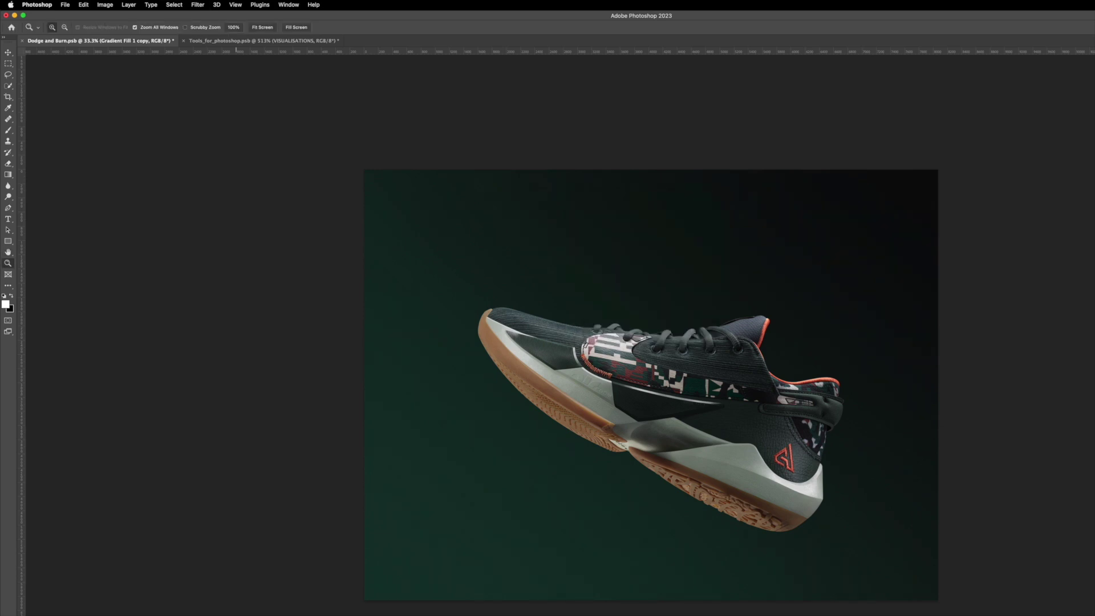
Inspect the smoothness of the noised and blurred background at several magnifications, ending with the whole image
{"action": "left_click_drag", "start_coordinate": [703, 209], "coordinate": [477, 525]}
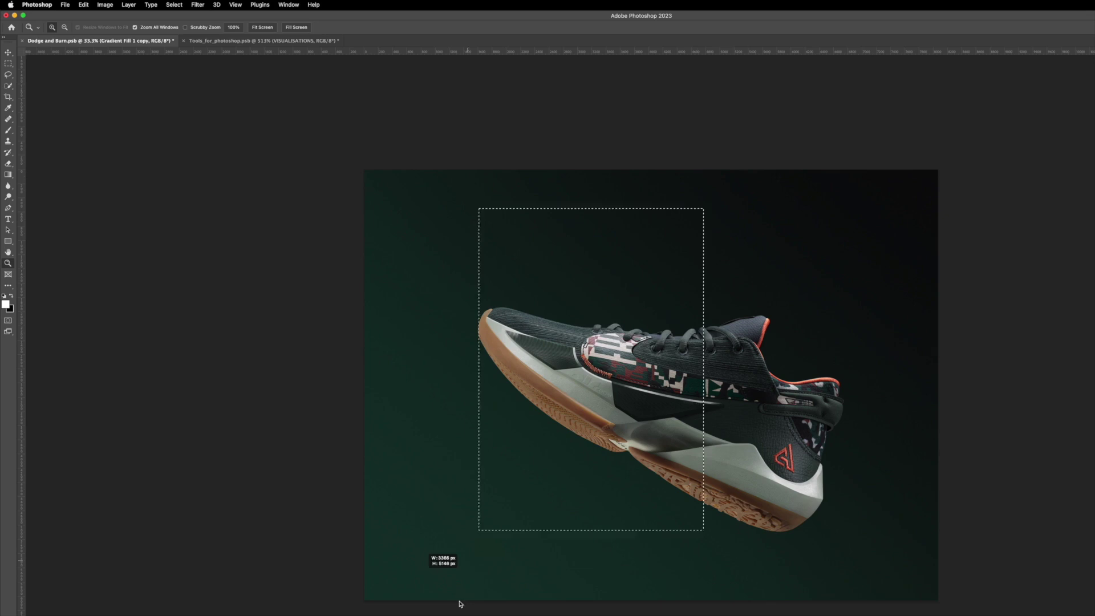
{"action": "scroll", "coordinate": [631, 285], "scroll_direction": "down", "scroll_amount": 10}
{"action": "left_click_drag", "start_coordinate": [630, 115], "coordinate": [535, 257]}
{"action": "scroll", "coordinate": [789, 525], "scroll_direction": "up", "scroll_amount": 10}
{"action": "scroll", "coordinate": [669, 213], "scroll_direction": "left", "scroll_amount": 15}
{"action": "key", "text": "super+minus"}
{"action": "key", "text": "super+plus"}
{"action": "key", "text": "super+minus"}
{"action": "key", "text": "super+minus"}
{"action": "key", "text": "super+minus"}
{"action": "key", "text": "super+minus"}
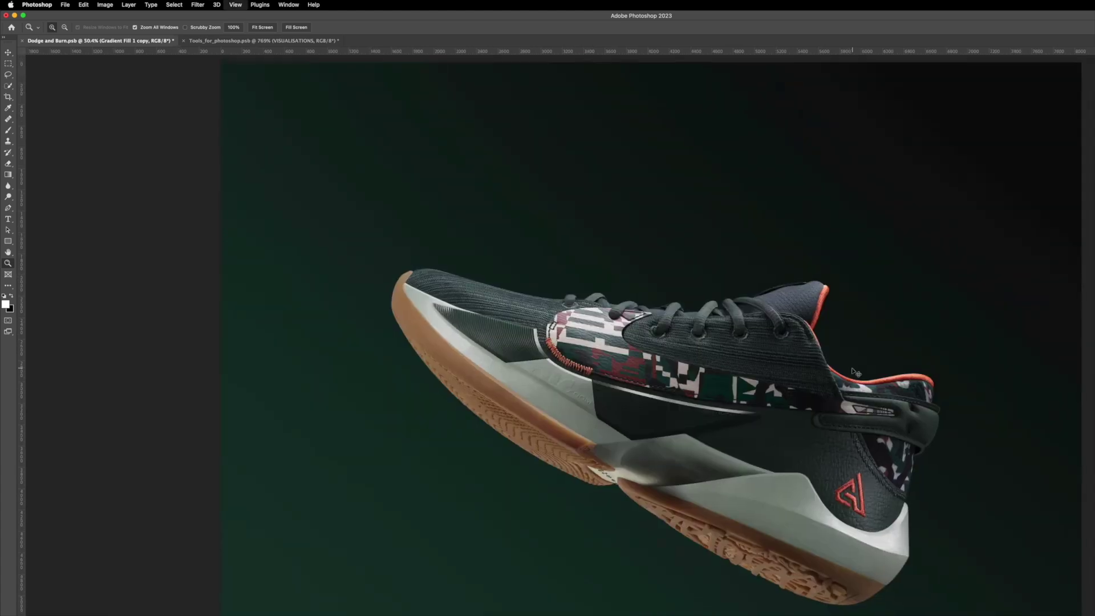
{"action": "key", "text": "super+minus"}
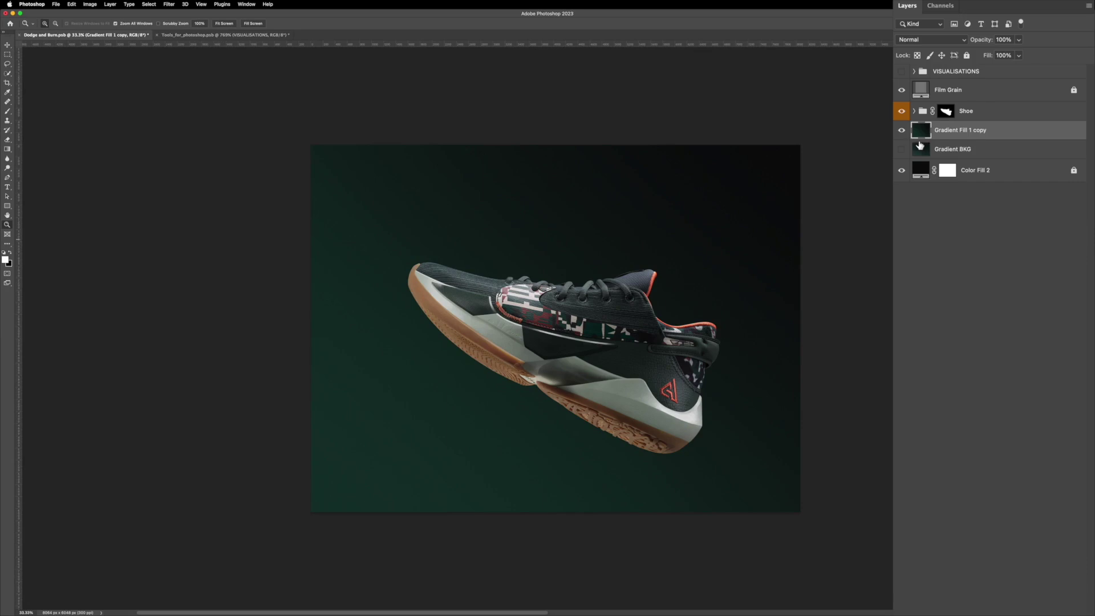
Delete the Gradient Fill 1 copy layer and show the Gradient BKG layer
{"action": "key", "text": "Delete"}
{"action": "left_click", "coordinate": [901, 130]}
Add a brightening Curves adjustment above the burn layer in the Shoe group, raising input 82 to output 146
{"action": "left_click", "coordinate": [945, 111]}
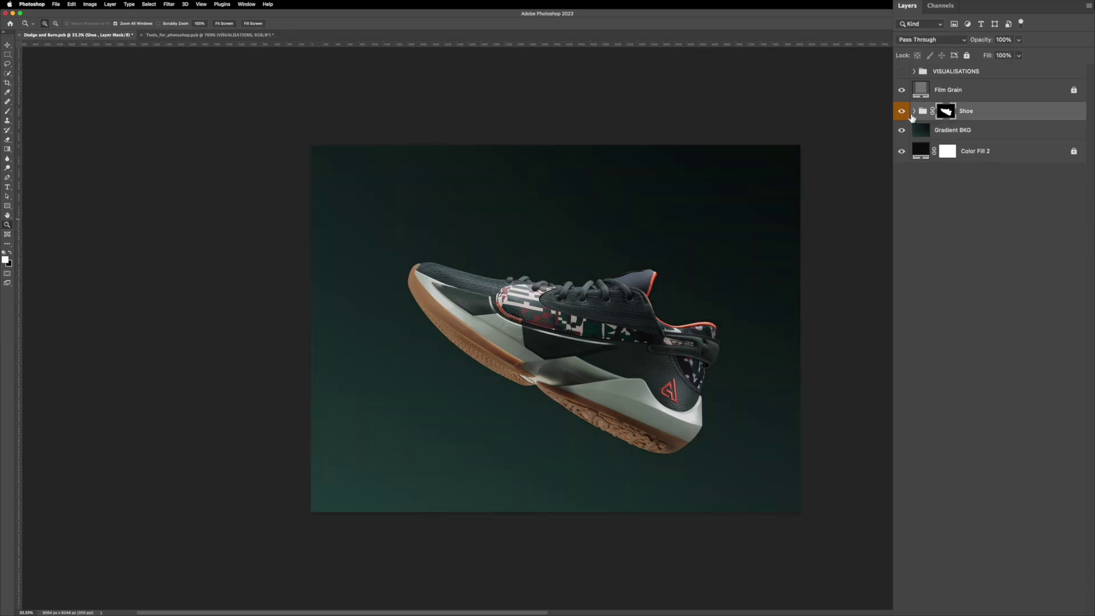
{"action": "left_click", "coordinate": [914, 110]}
{"action": "left_click", "coordinate": [965, 169]}
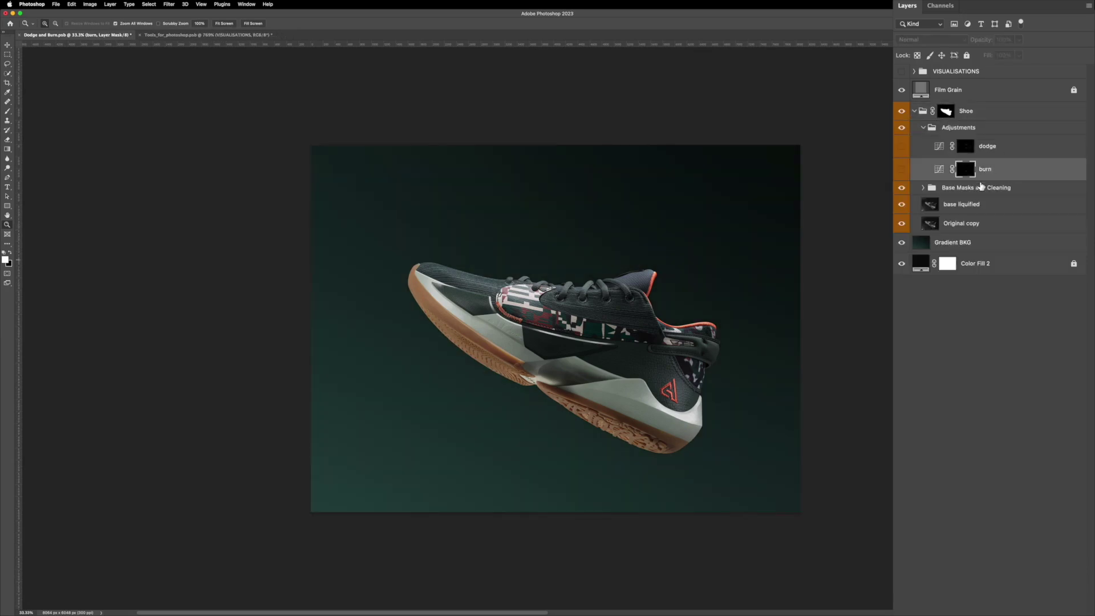
{"action": "scroll", "coordinate": [543, 317], "scroll_direction": "up", "scroll_amount": 3}
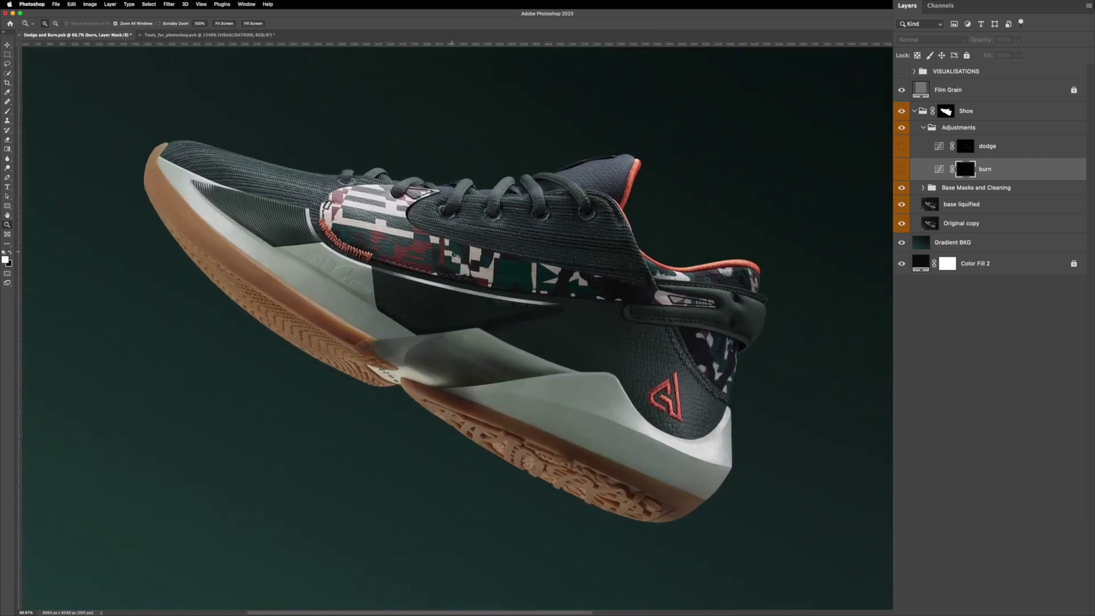
{"action": "scroll", "coordinate": [452, 252], "scroll_direction": "down", "scroll_amount": 2}
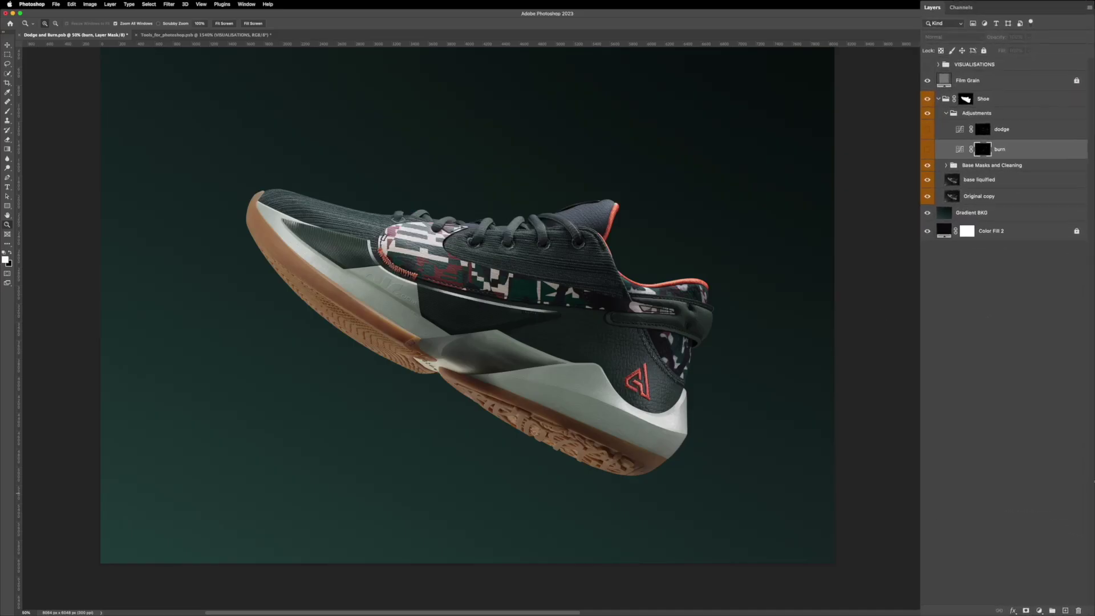
{"action": "left_click", "coordinate": [1041, 609]}
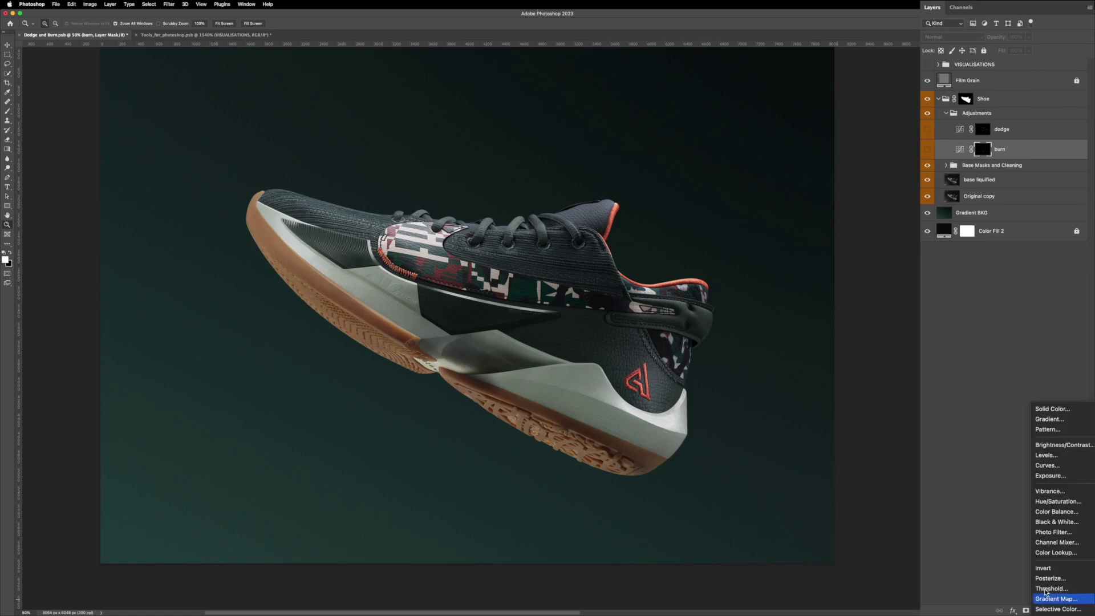
{"action": "left_click", "coordinate": [1059, 466]}
{"action": "left_click_drag", "start_coordinate": [849, 205], "coordinate": [850, 166]}
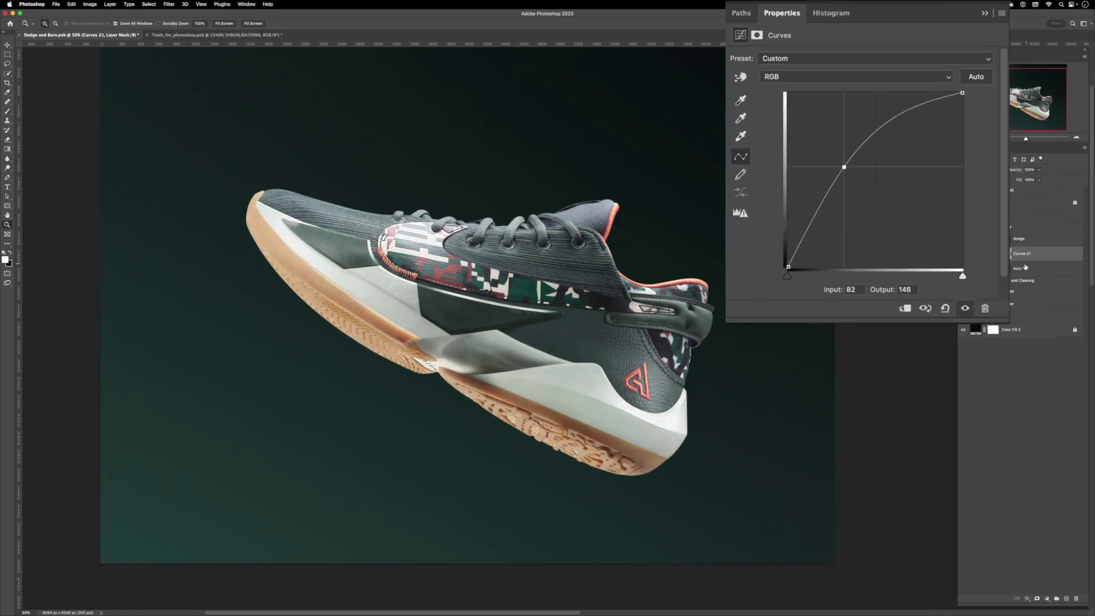
Duplicate the brightening Curves layer and reshape the copy's curve downward to darken the shoe
{"action": "left_click_drag", "start_coordinate": [1020, 261], "coordinate": [1020, 267]}
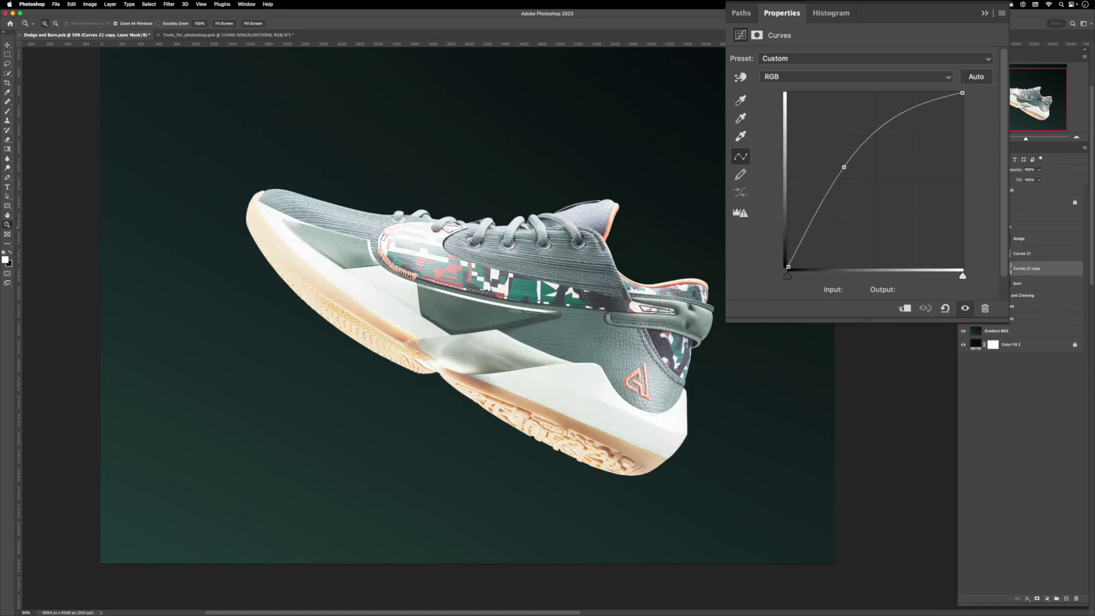
{"action": "left_click_drag", "start_coordinate": [868, 178], "coordinate": [872, 185]}
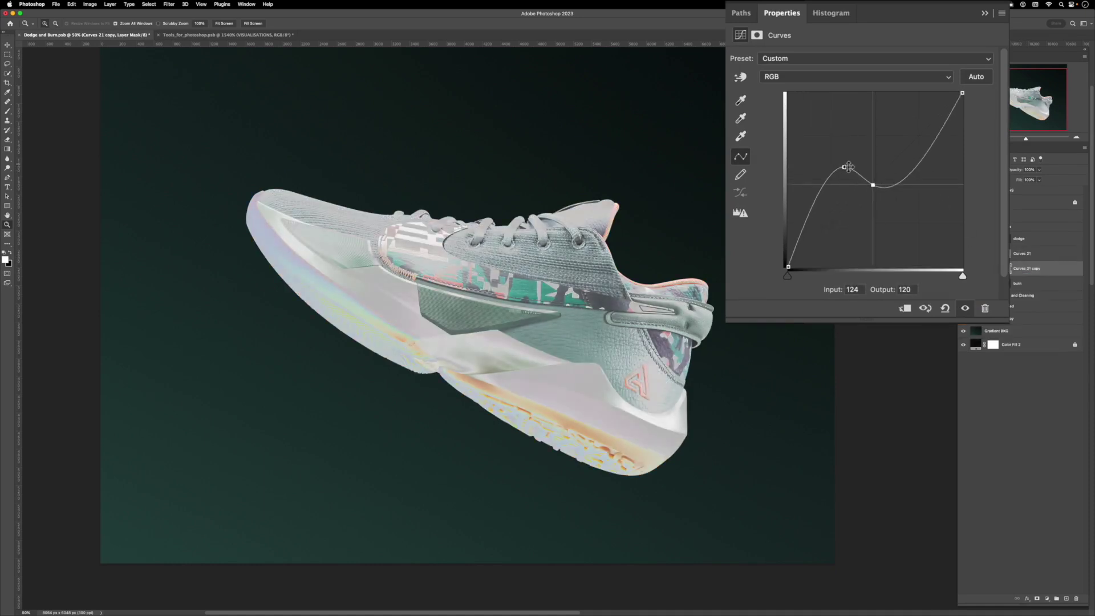
{"action": "key", "text": "Delete"}
{"action": "key", "text": "Delete"}
{"action": "left_click_drag", "start_coordinate": [880, 177], "coordinate": [906, 194]}
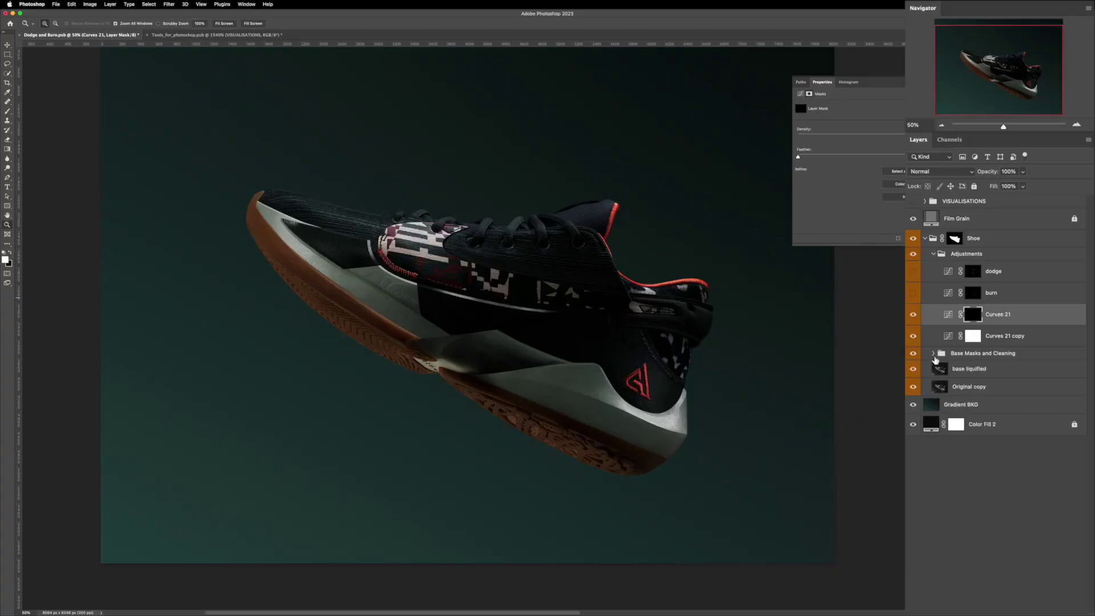
Invert the Curves 21 copy mask to black, then rename Curves 21 as dodge and Curves 21 copy as burn
{"action": "left_click", "coordinate": [973, 337]}
{"action": "key", "text": "super+i"}
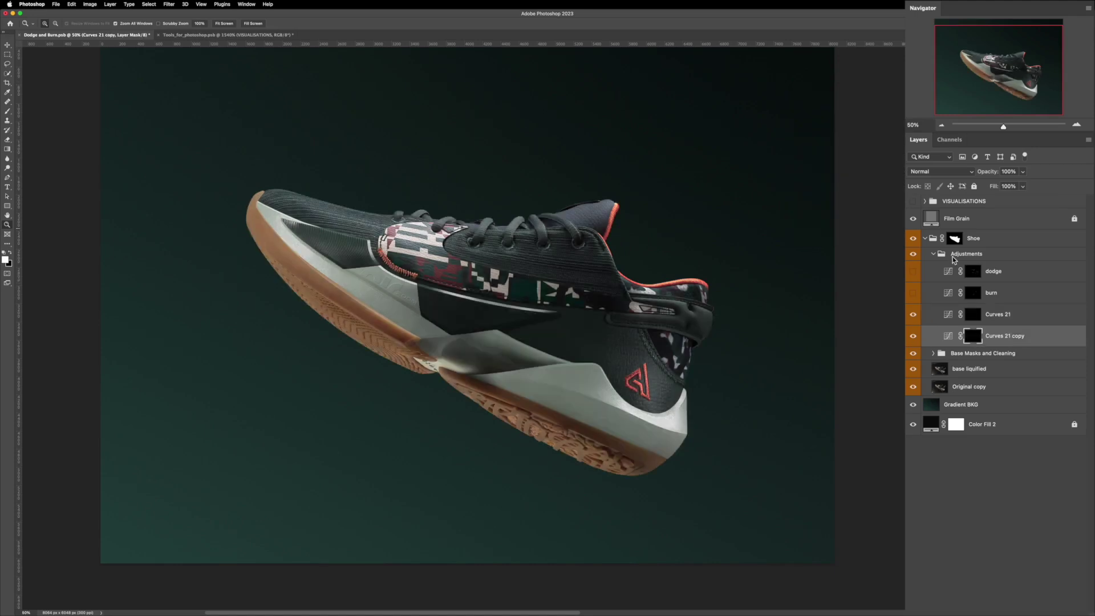
{"action": "double_click", "coordinate": [1009, 313]}
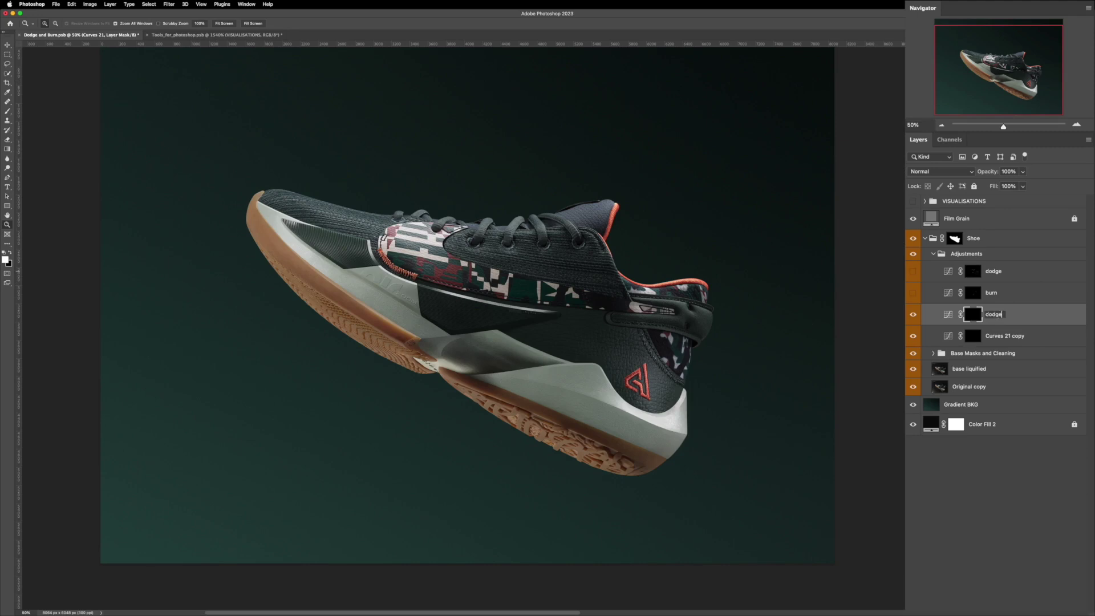
{"action": "double_click", "coordinate": [1003, 336]}
{"action": "type", "text": "burn"}
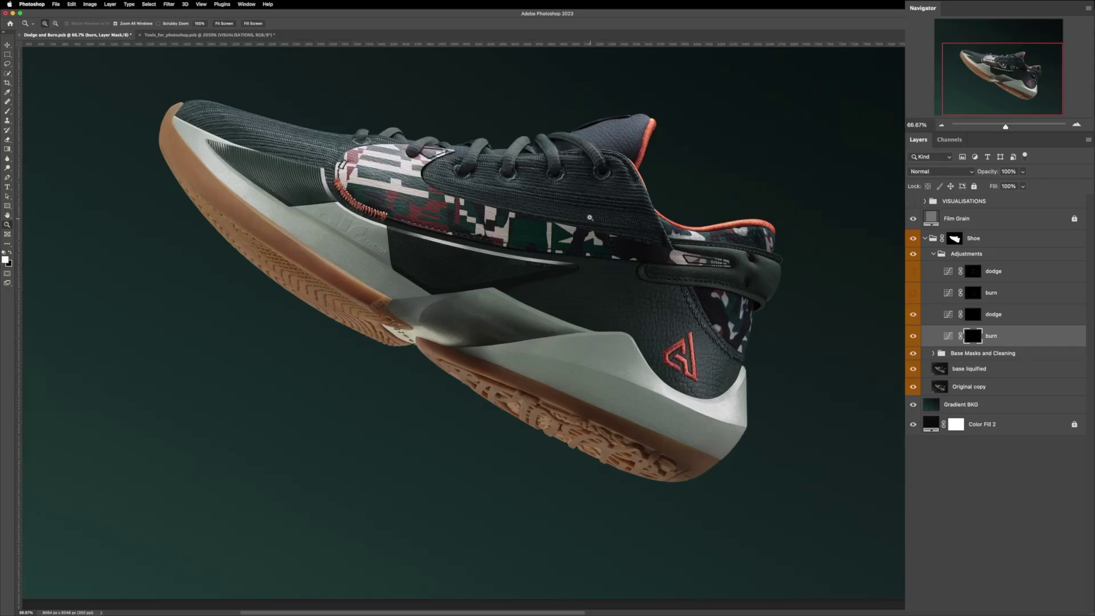
Review the curve settings of the new dodge layer and the new burn layer
{"action": "left_click", "coordinate": [550, 207]}
{"action": "scroll", "coordinate": [577, 245], "scroll_direction": "right", "scroll_amount": 5}
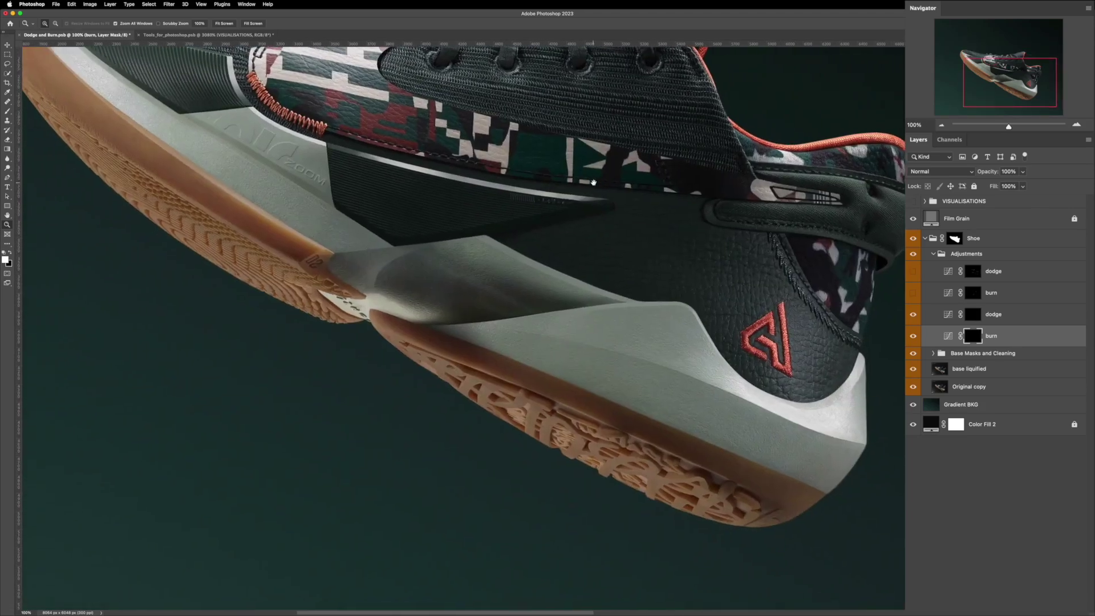
{"action": "scroll", "coordinate": [579, 237], "scroll_direction": "left", "scroll_amount": 6}
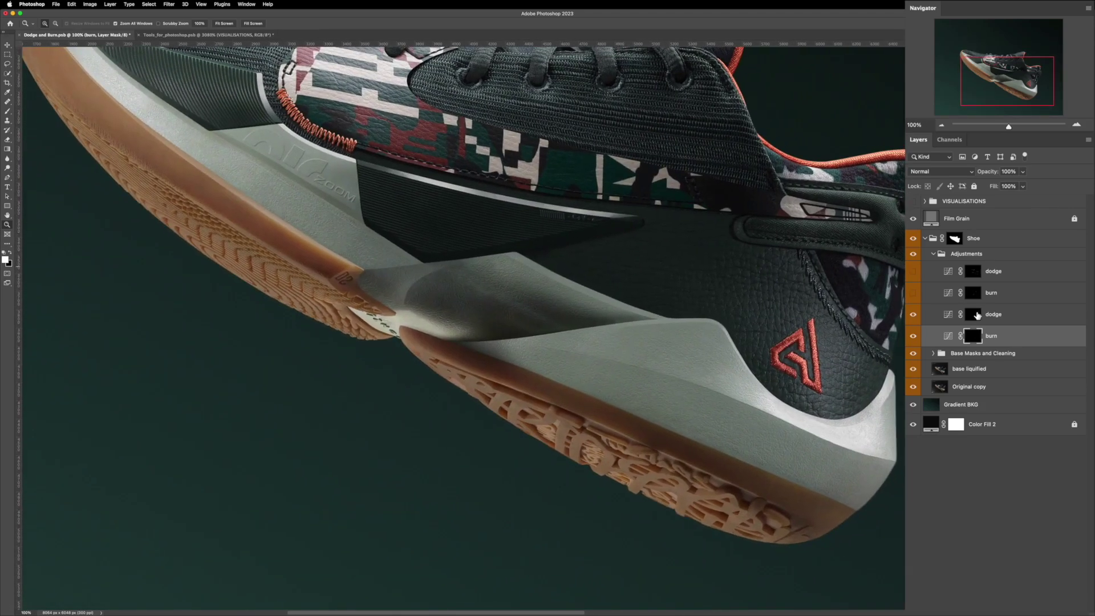
{"action": "left_click", "coordinate": [978, 315]}
{"action": "double_click", "coordinate": [948, 316]}
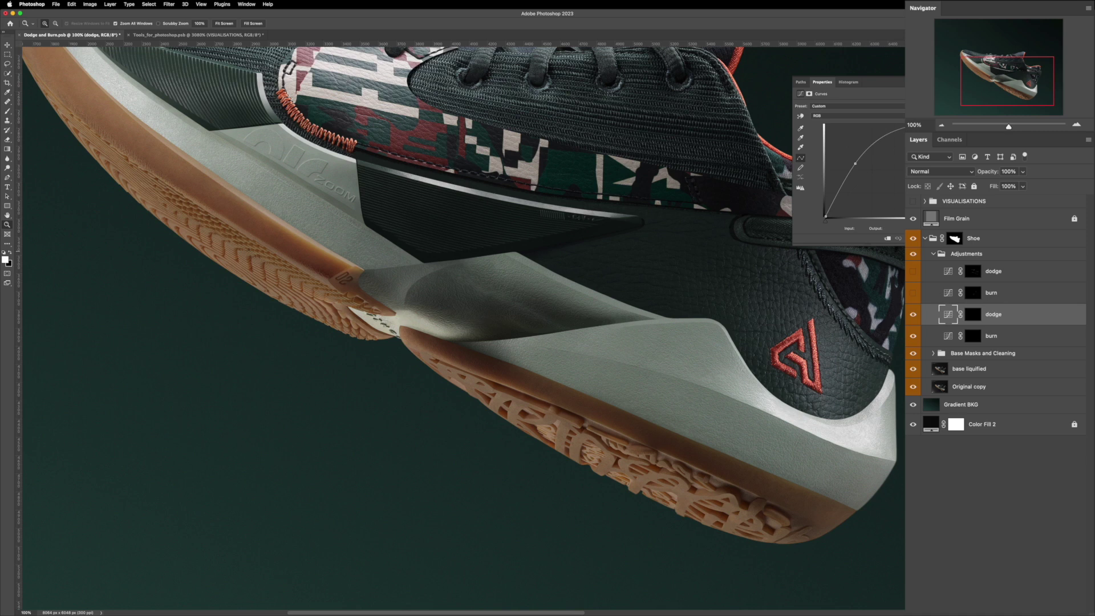
{"action": "left_click", "coordinate": [948, 337]}
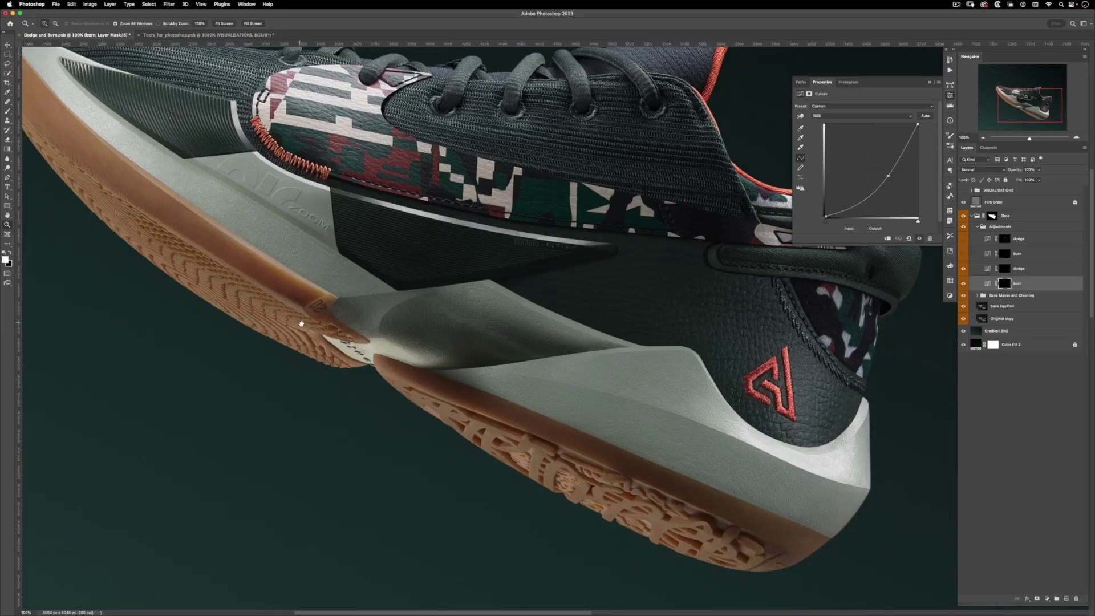
Examine the shoe's toe, midsole and sole surfaces at 100% and 200% for areas needing dodging and burning
{"action": "scroll", "coordinate": [450, 330], "scroll_direction": "up", "scroll_amount": 2}
{"action": "scroll", "coordinate": [450, 330], "scroll_direction": "left", "scroll_amount": 2}
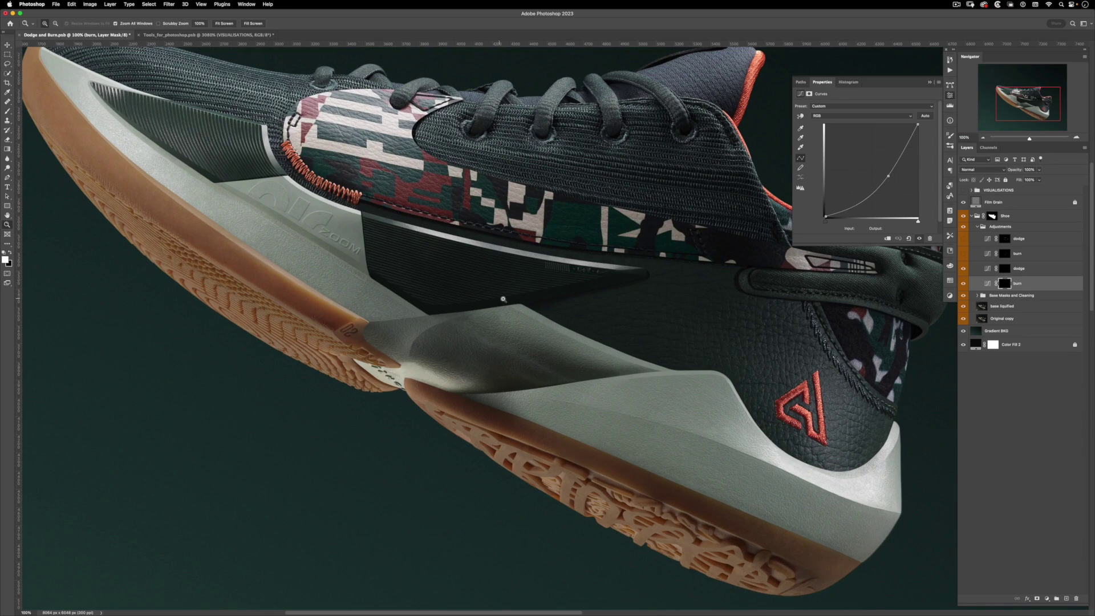
{"action": "scroll", "coordinate": [479, 289], "scroll_direction": "right", "scroll_amount": 3}
{"action": "scroll", "coordinate": [478, 289], "scroll_direction": "down", "scroll_amount": 1}
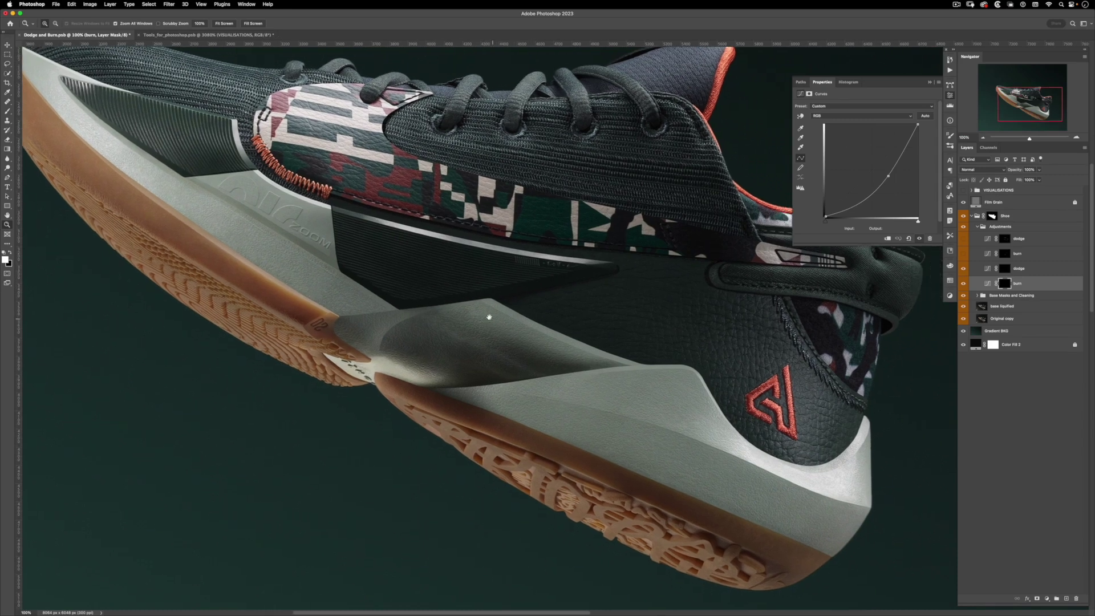
{"action": "scroll", "coordinate": [470, 309], "scroll_direction": "up", "scroll_amount": 3}
{"action": "scroll", "coordinate": [470, 310], "scroll_direction": "left", "scroll_amount": 3}
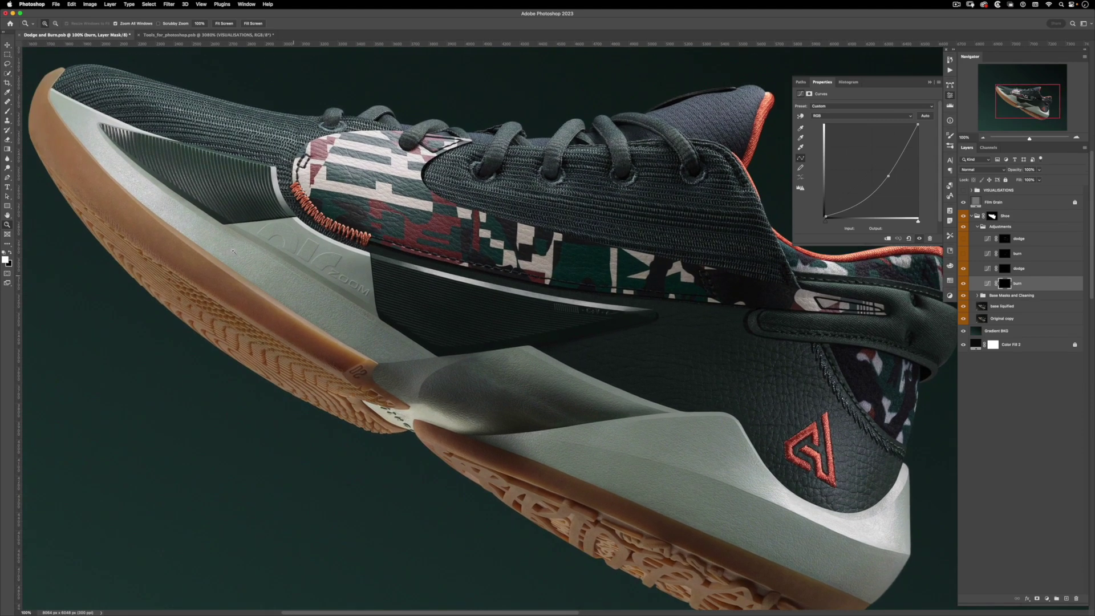
{"action": "scroll", "coordinate": [186, 150], "scroll_direction": "up", "scroll_amount": 5}
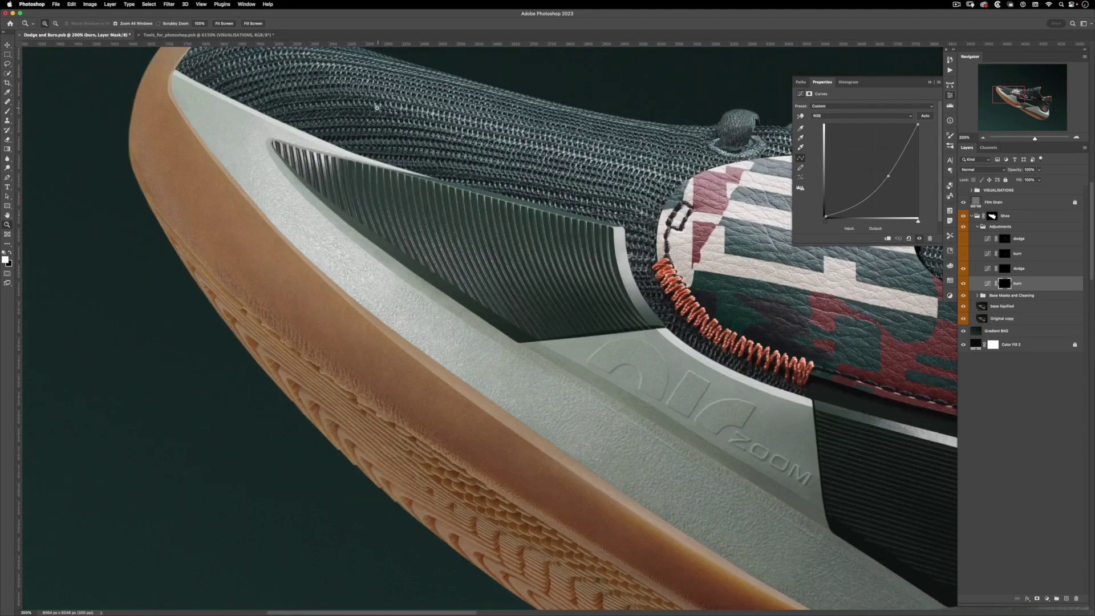
{"action": "scroll", "coordinate": [229, 133], "scroll_direction": "right", "scroll_amount": 1}
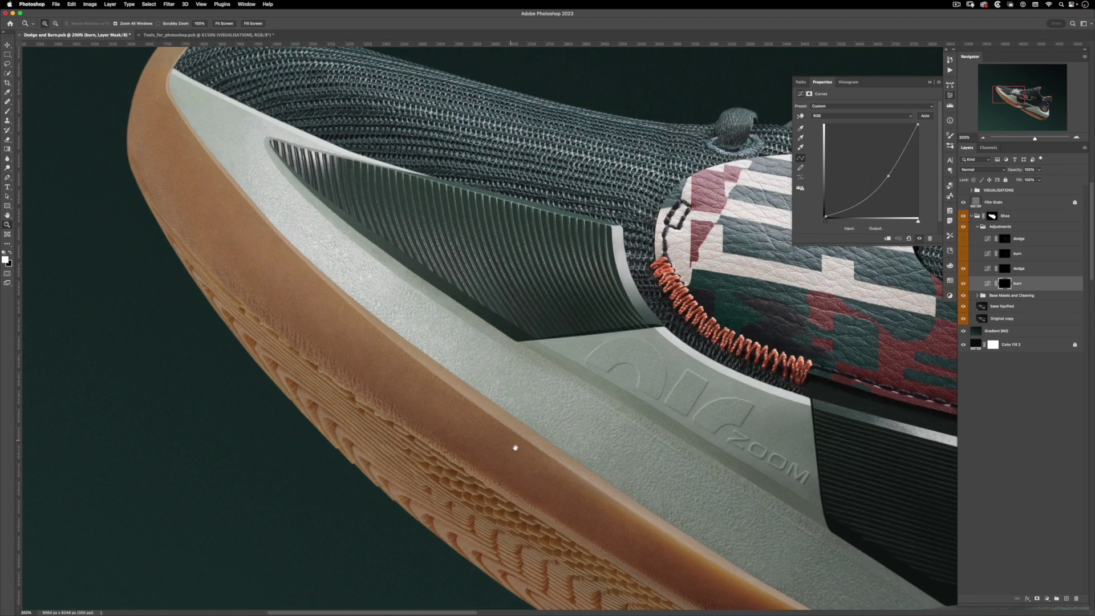
{"action": "left_click_drag", "start_coordinate": [532, 457], "coordinate": [330, 251]}
{"action": "left_click_drag", "start_coordinate": [757, 354], "coordinate": [726, 342]}
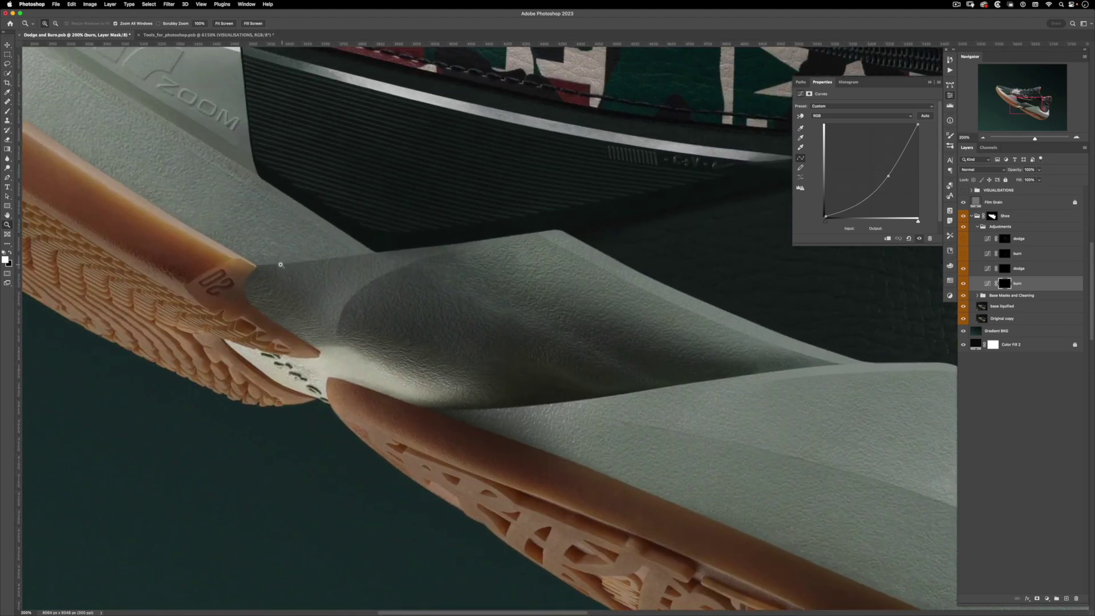
{"action": "left_click", "coordinate": [293, 268], "text": "alt"}
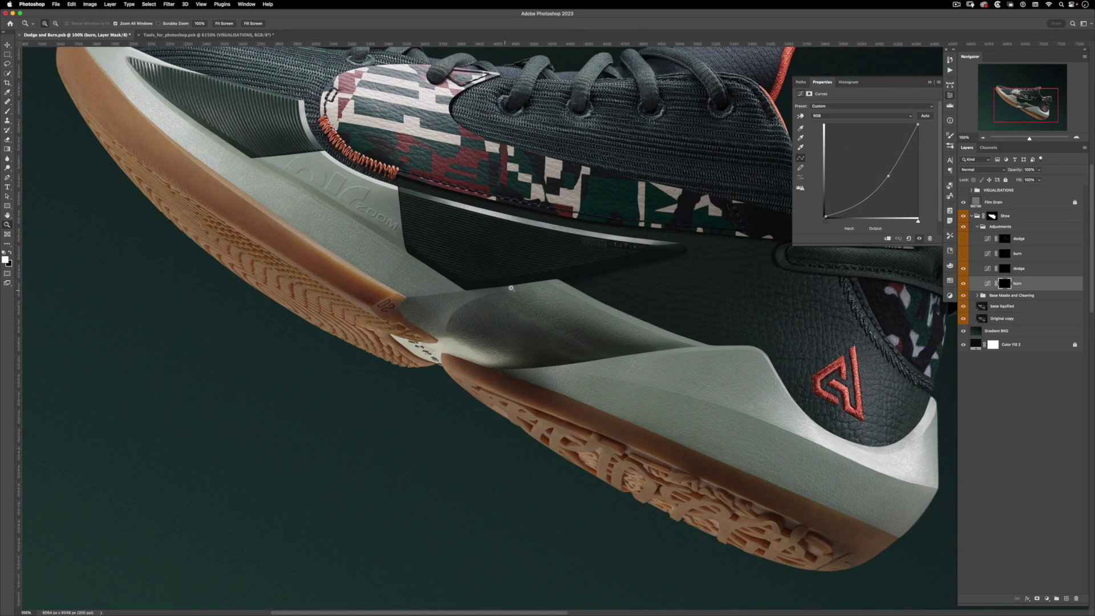
{"action": "scroll", "coordinate": [511, 288], "scroll_direction": "right", "scroll_amount": 5}
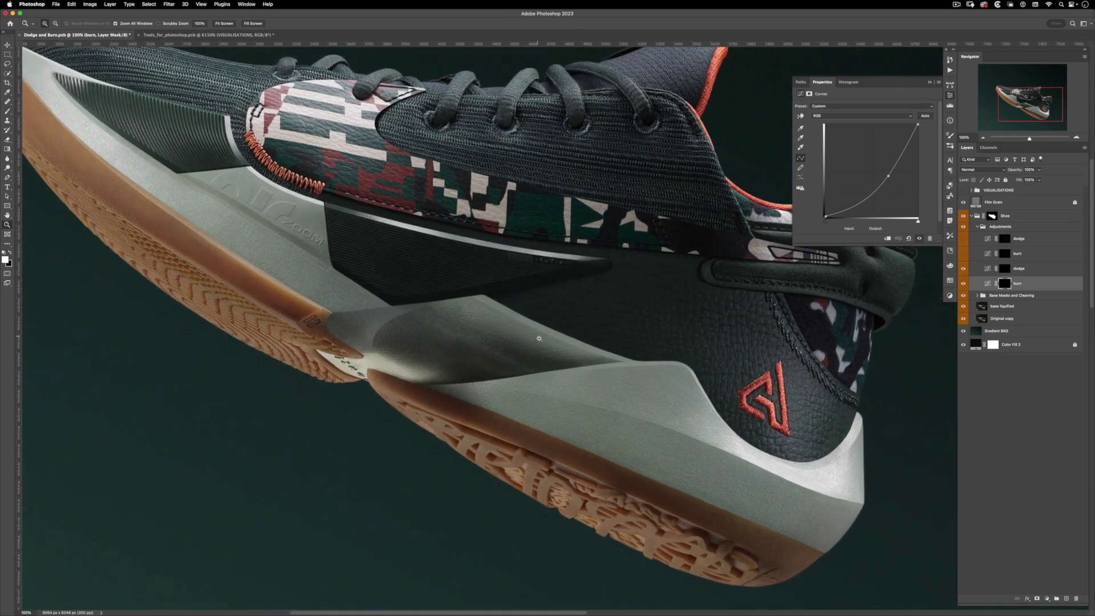